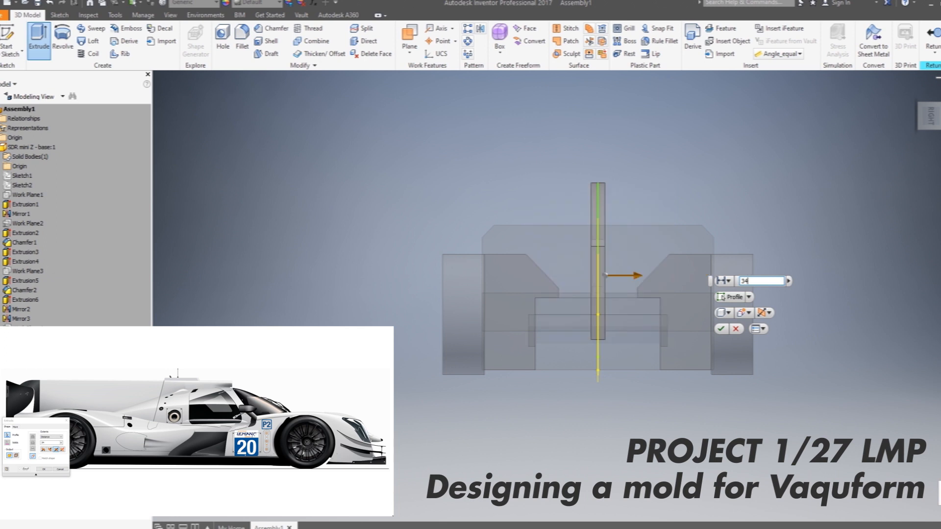
Extrude the cabin side profile 34 mm symmetrically about the sketch plane.
key(Return)
key(F6)
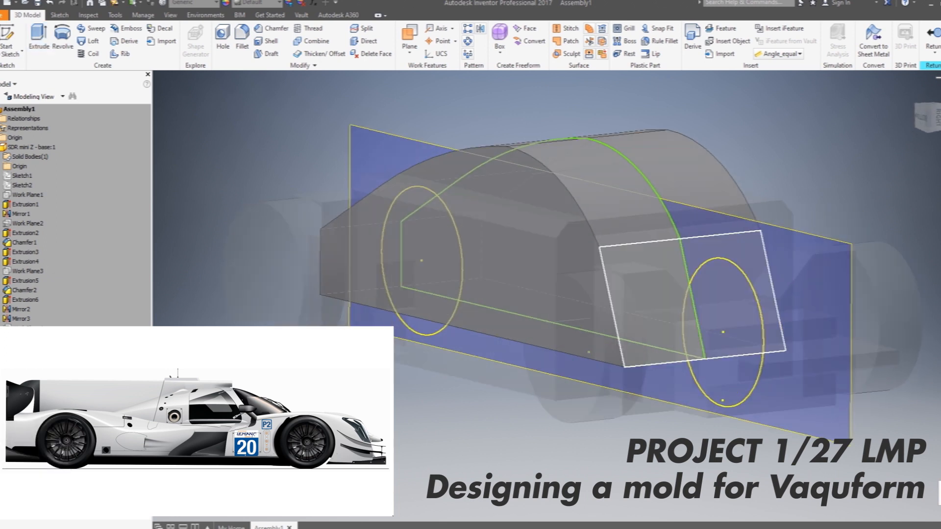
Fillet the six curved roofline edges on both sides of the cabin with a 14 mm radius.
click(551, 177)
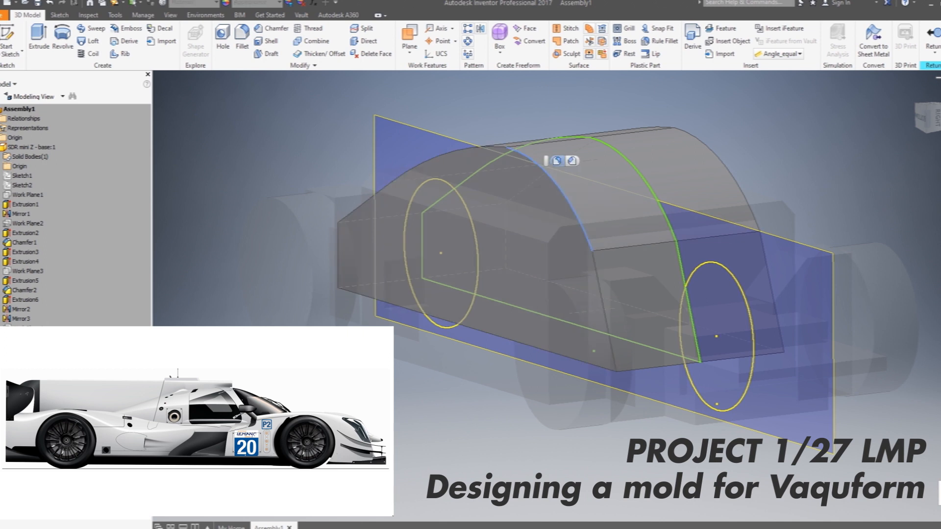
key(f)
click(442, 148)
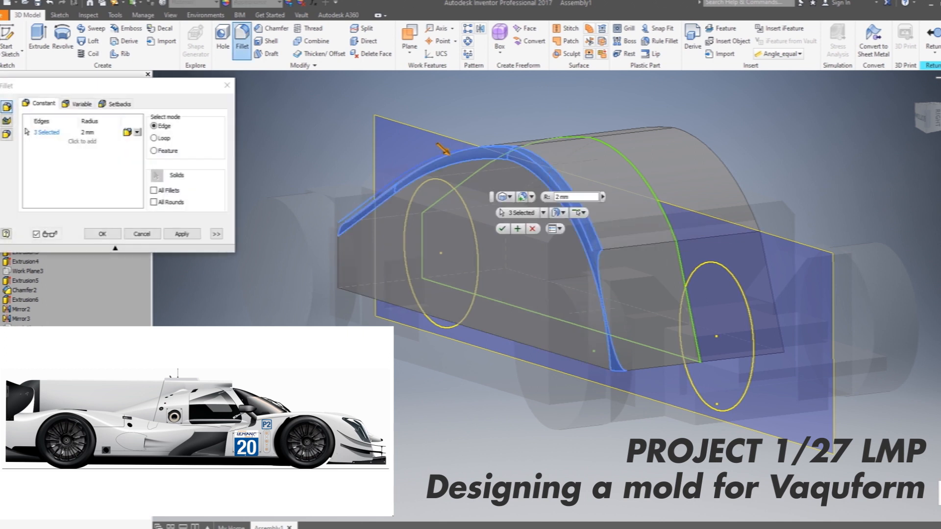
click(495, 201)
click(706, 186)
shift+middle_drag(705, 186, 775, 158)
scroll(623, 125, up, 5)
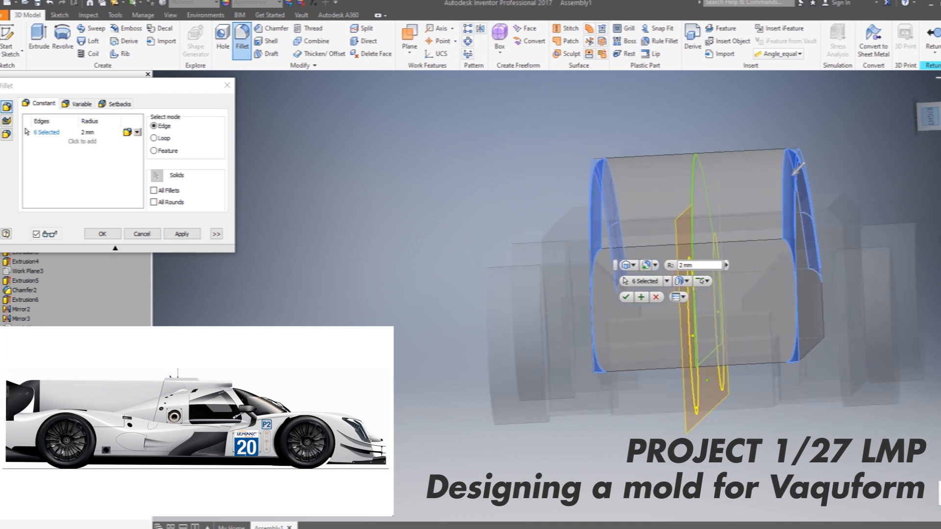
scroll(540, 318, down, 4)
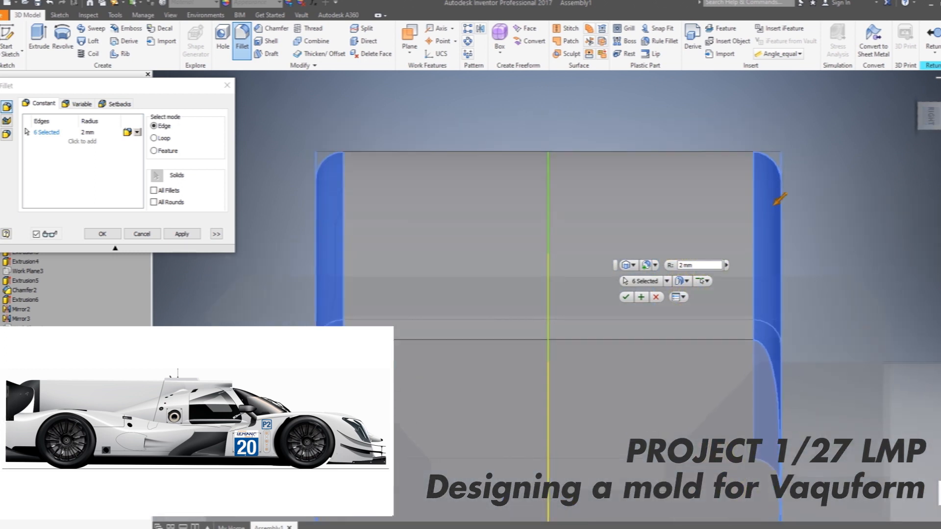
middle_drag(667, 272, 693, 188)
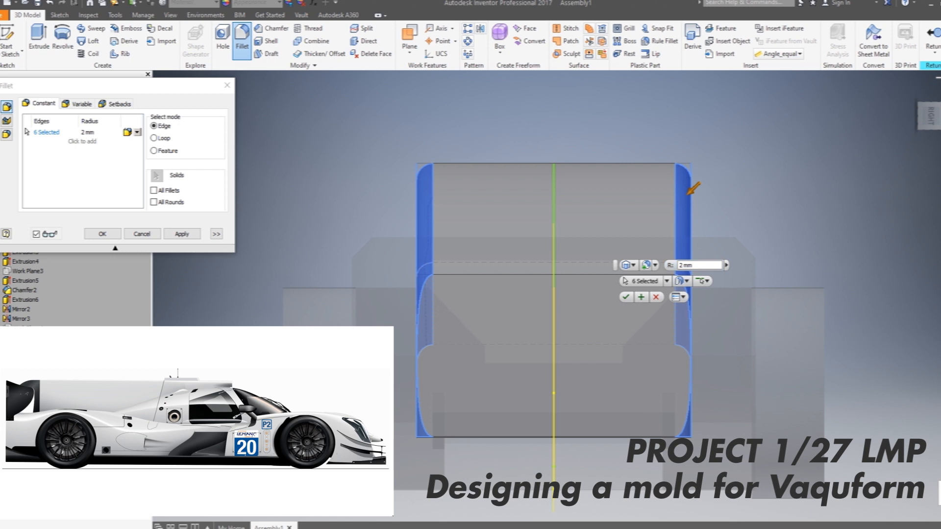
drag(693, 188, 665, 214)
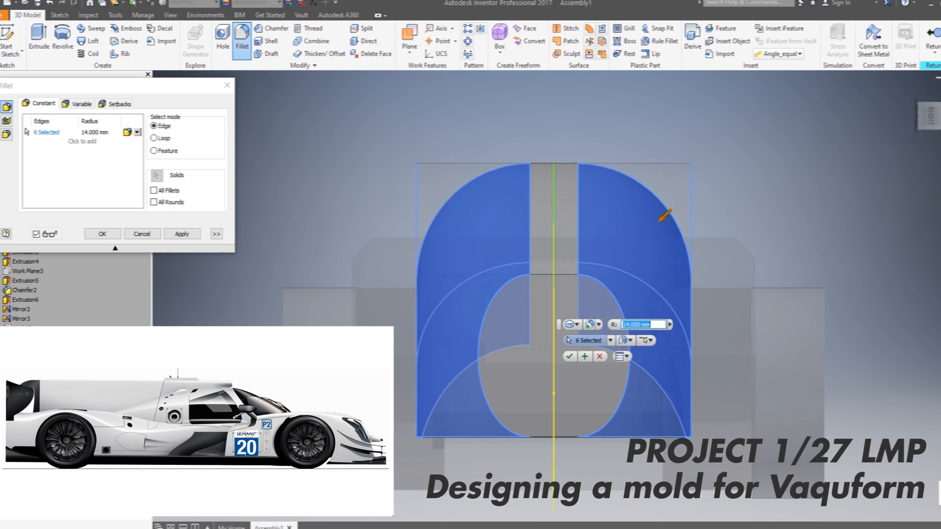
key(Return)
Start a sketch on the lengthwise middle work plane and draw a hood arc from the windscreen base over the front wheel to the nose.
shift+middle_drag(666, 215, 637, 221)
key(F6)
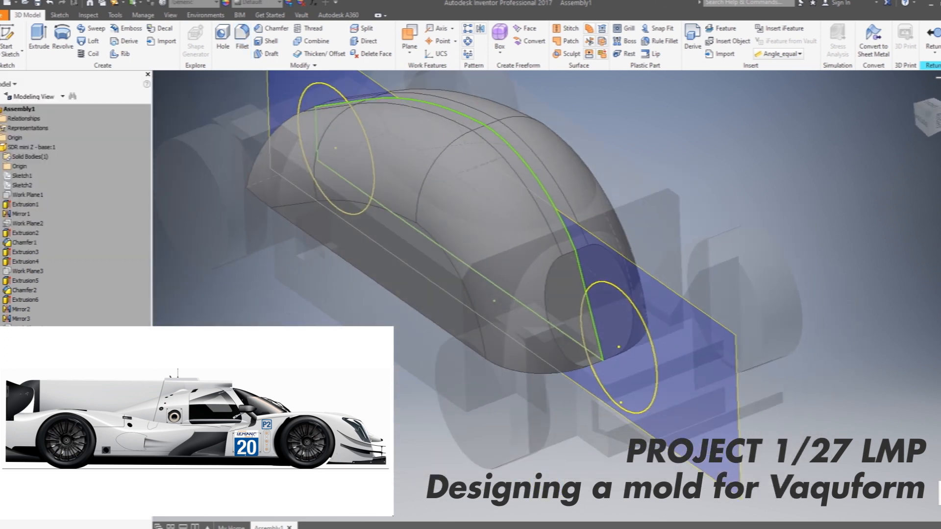
scroll(490, 275, down, 2)
shift+middle_drag(490, 275, 562, 213)
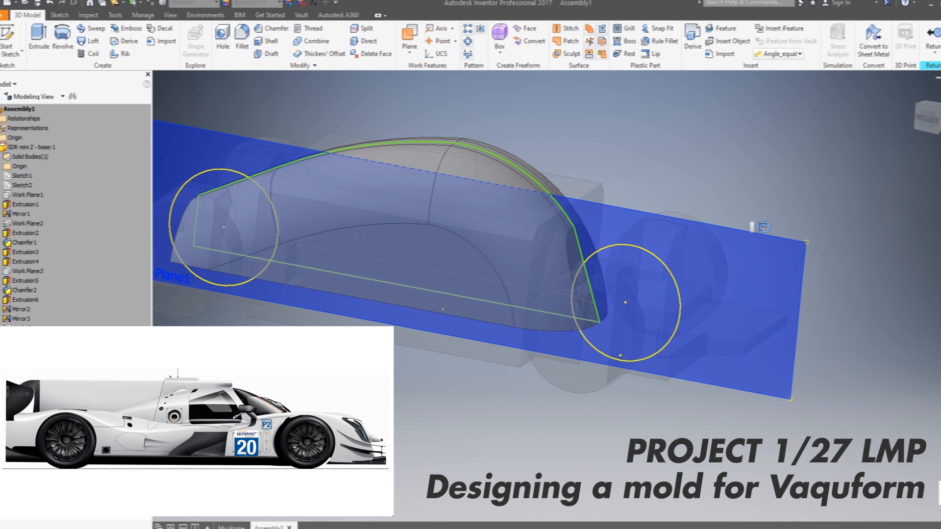
click(752, 227)
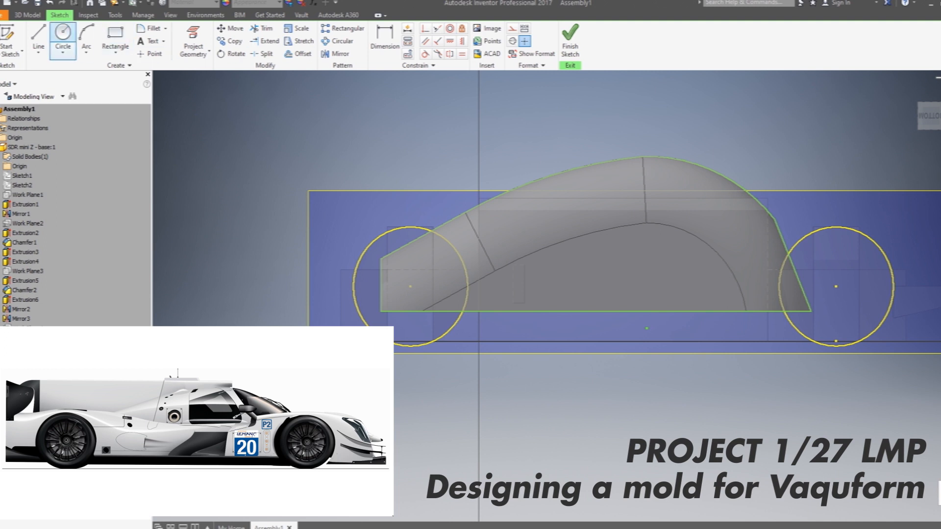
click(38, 35)
click(86, 36)
middle_drag(642, 220, 461, 223)
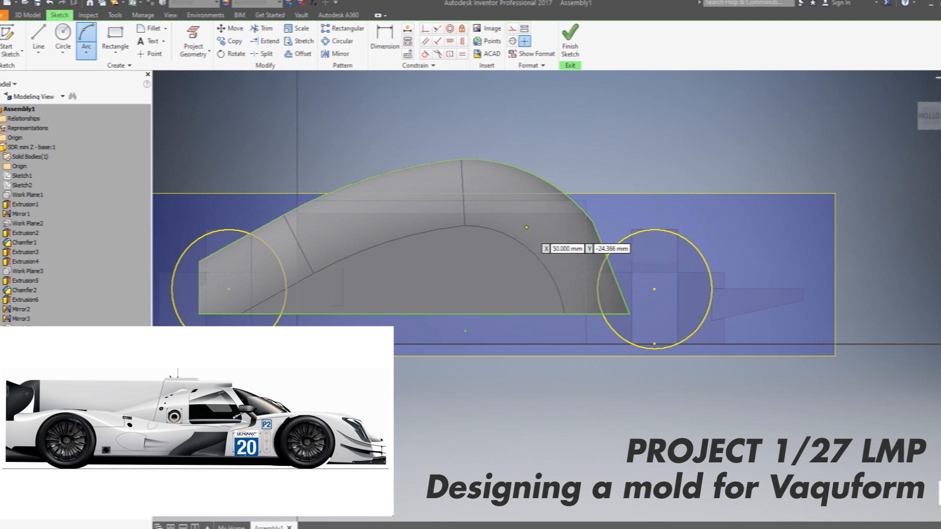
click(593, 222)
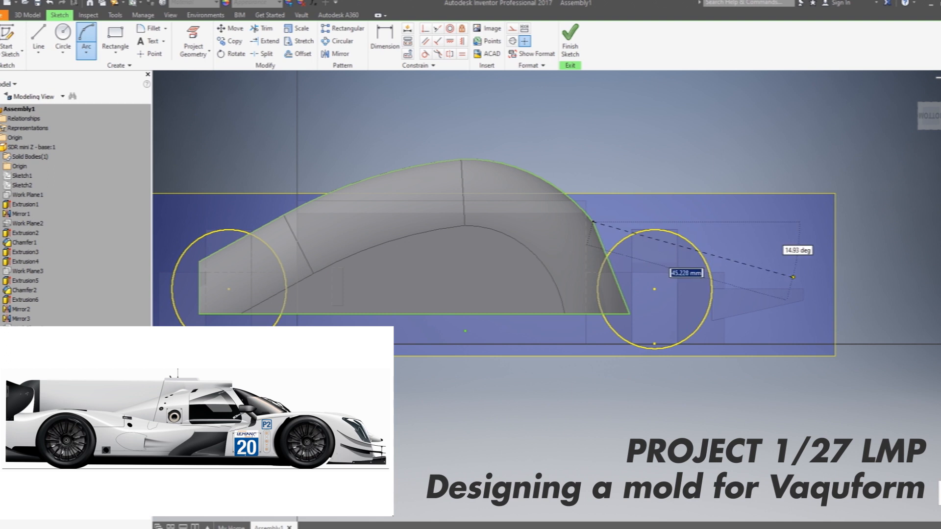
click(804, 278)
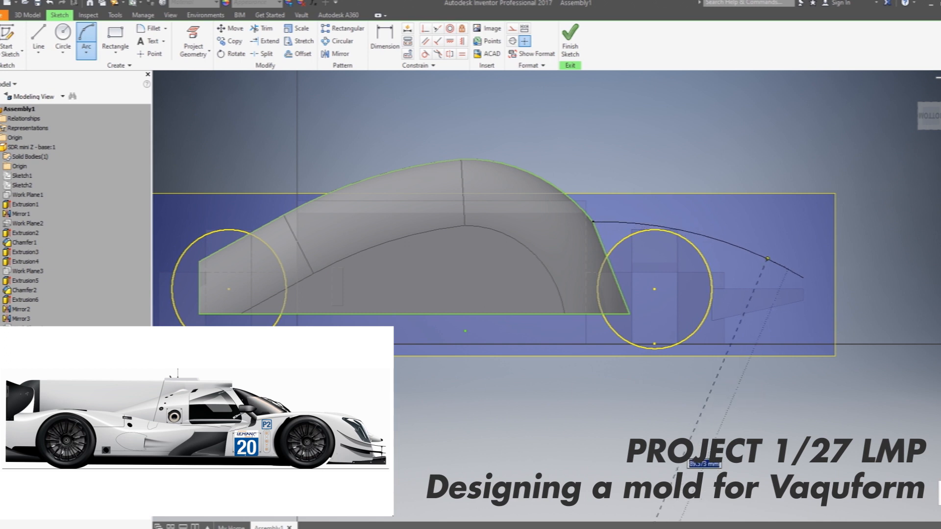
click(745, 252)
Draw the nose line down to the ground axis, a base line about 150 mm long to the rear, and a rear line about 22 mm high.
key(l)
click(804, 278)
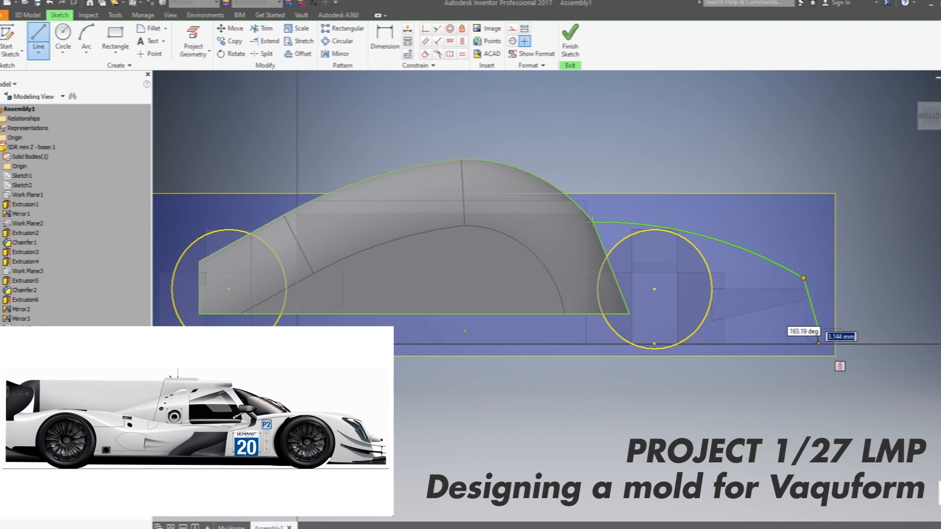
click(819, 344)
middle_drag(473, 344, 493, 342)
middle_drag(848, 335, 940, 345)
middle_drag(651, 353, 763, 357)
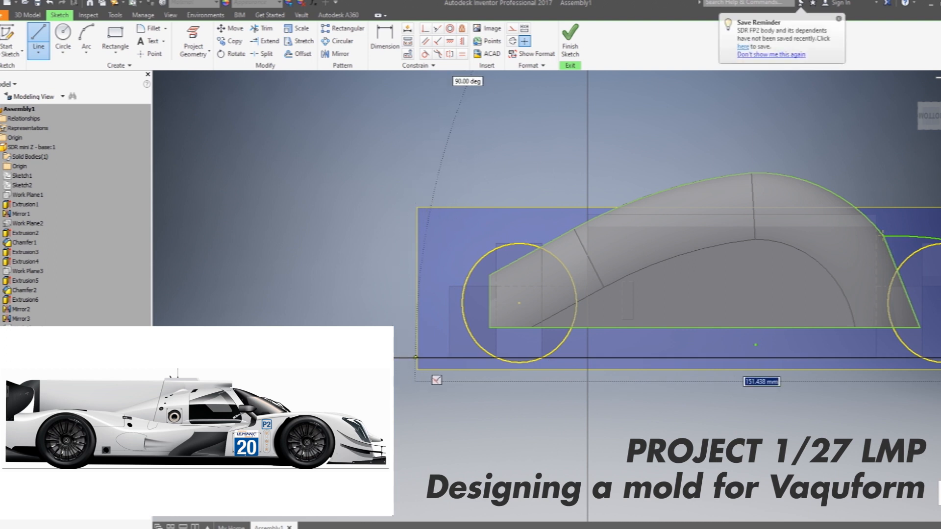
click(408, 358)
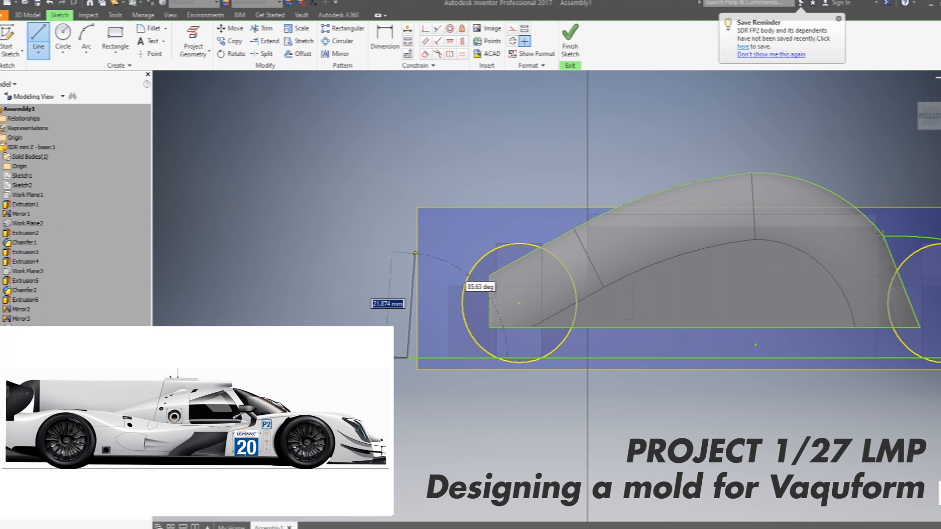
click(415, 253)
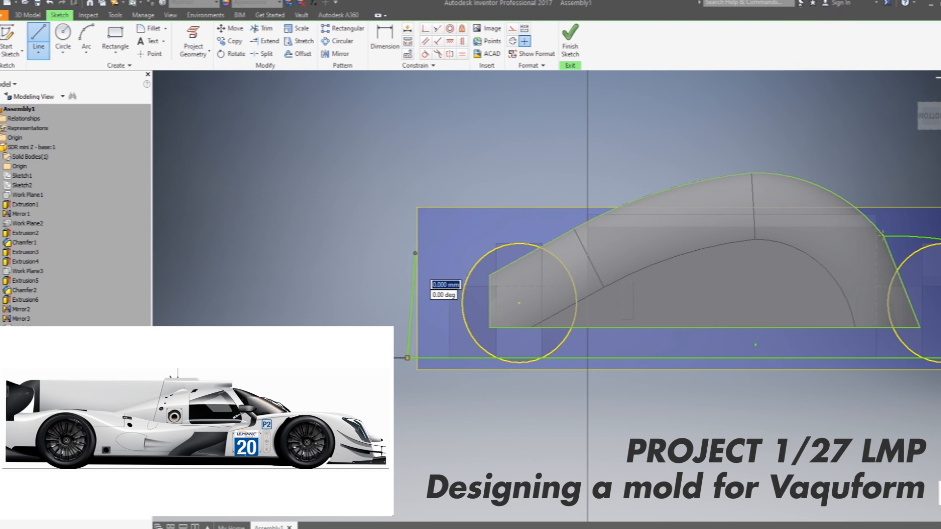
Draw a shallow arc from the top of the rear line over the rear wheel into the cabin outline.
click(415, 253)
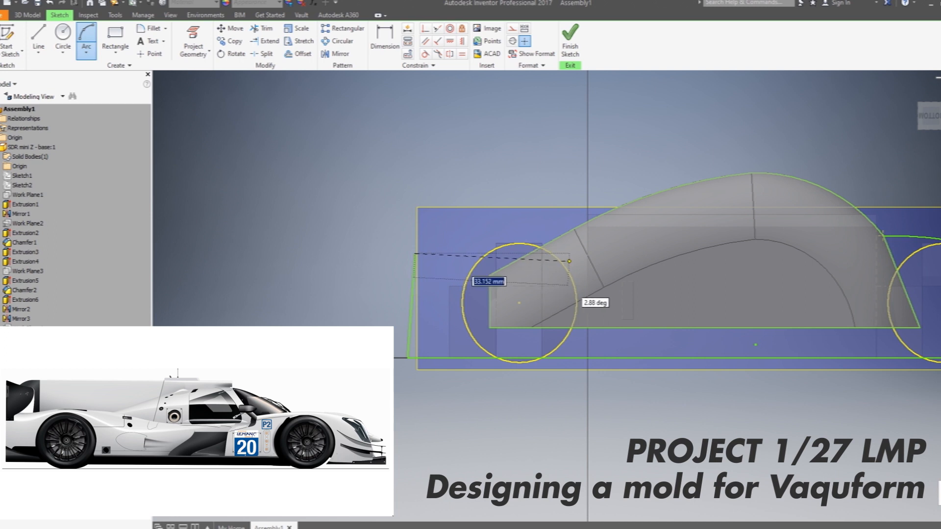
click(581, 260)
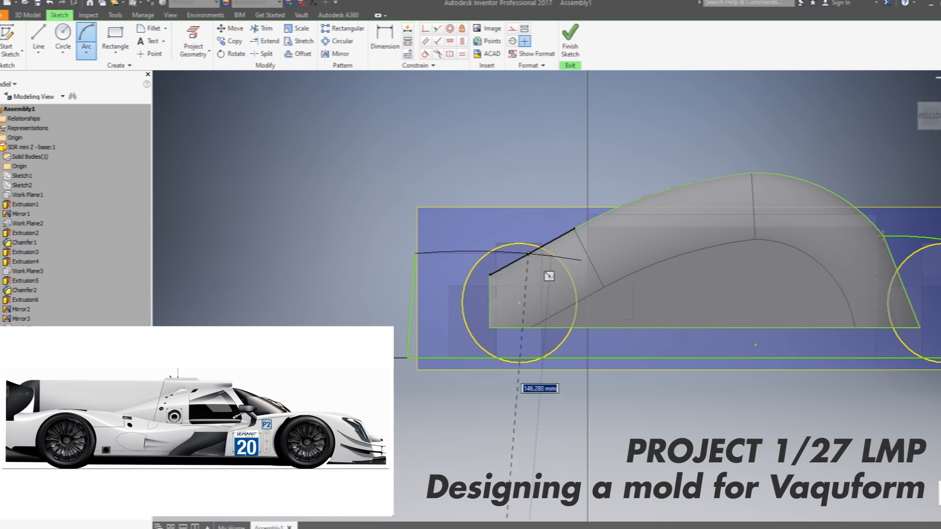
click(583, 268)
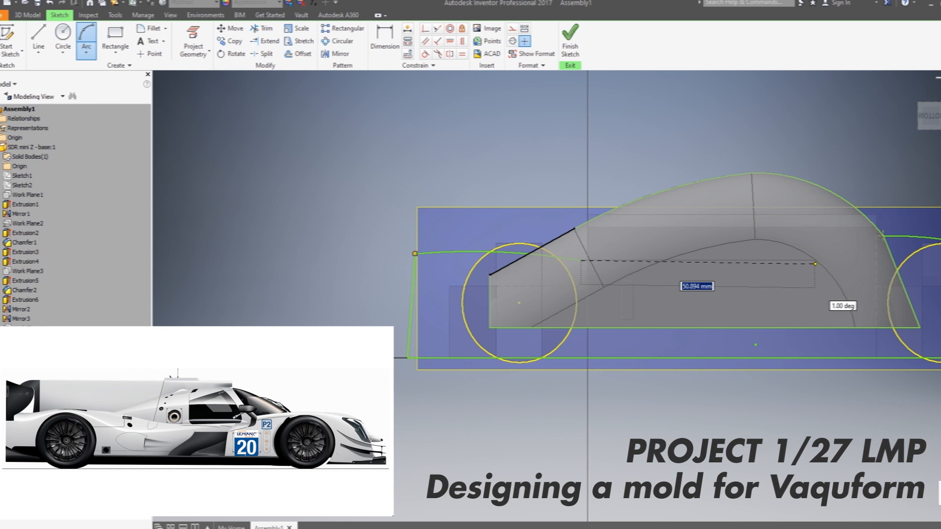
Draw a shallow sagging arc forward from the rear arc and a second one spanning about 37 mm from the windscreen base onto it.
click(856, 261)
click(736, 267)
middle_drag(843, 235, 742, 248)
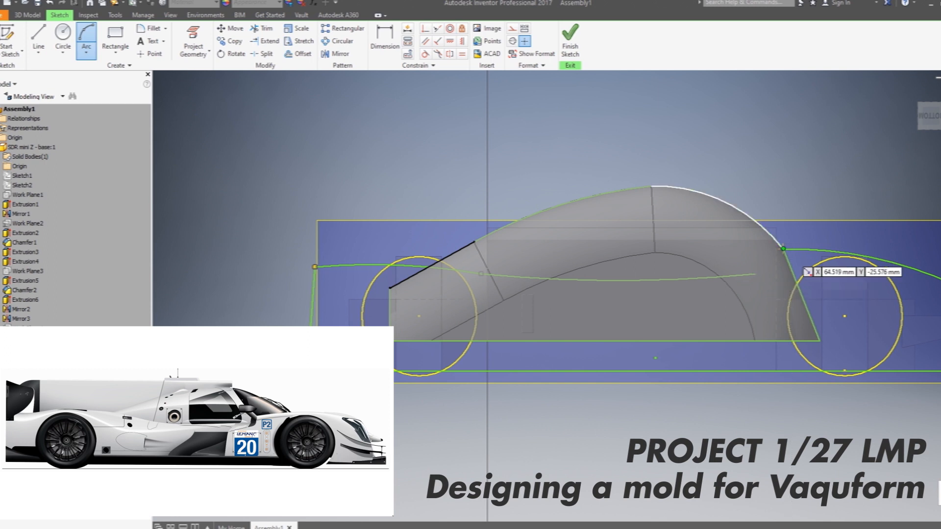
click(783, 249)
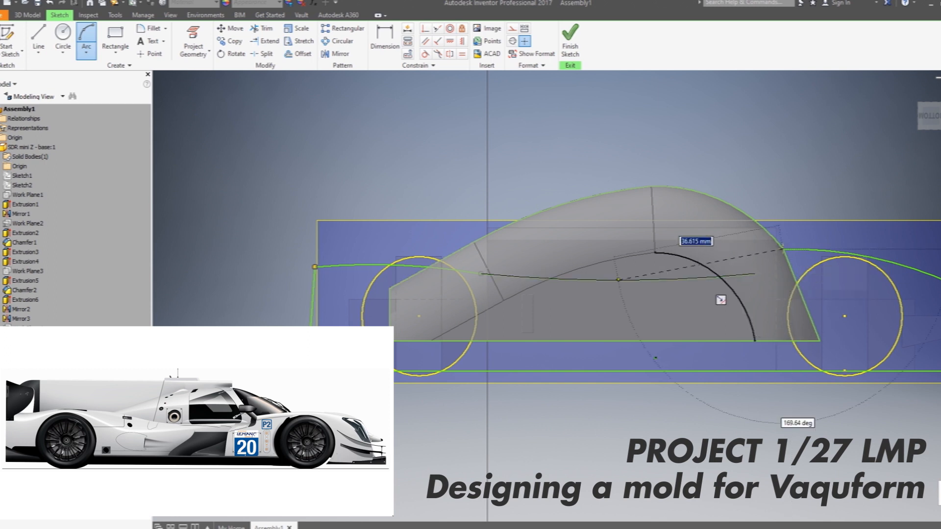
click(619, 279)
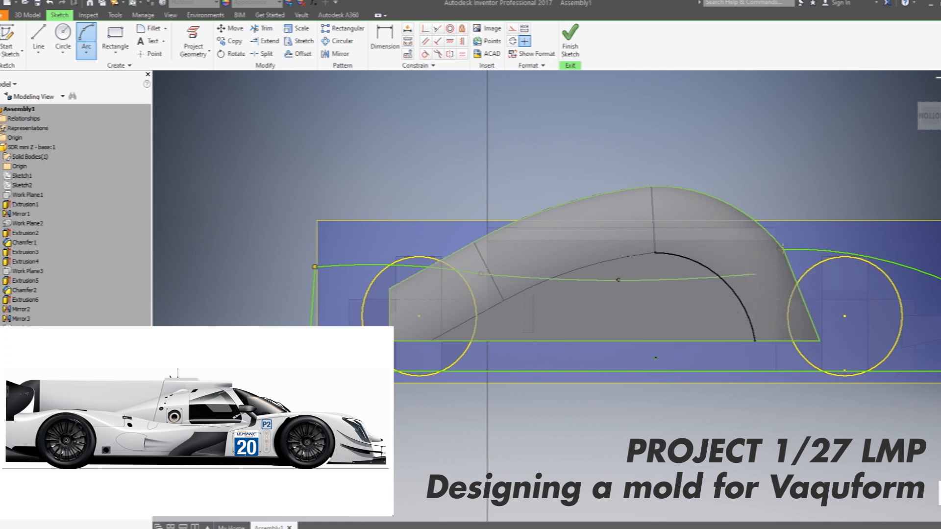
click(735, 267)
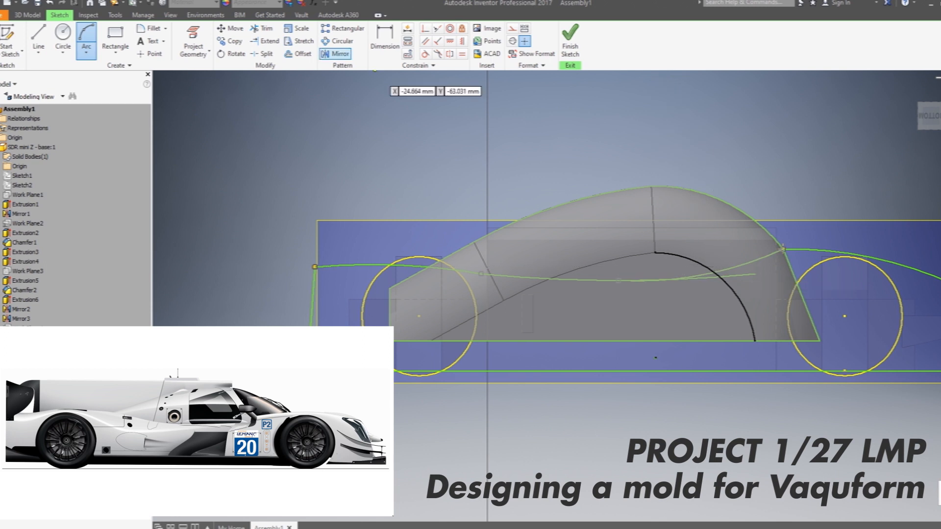
Trim the excess front end of the middle arc and finish the sketch.
key(Escape)
scroll(654, 279, down, 5)
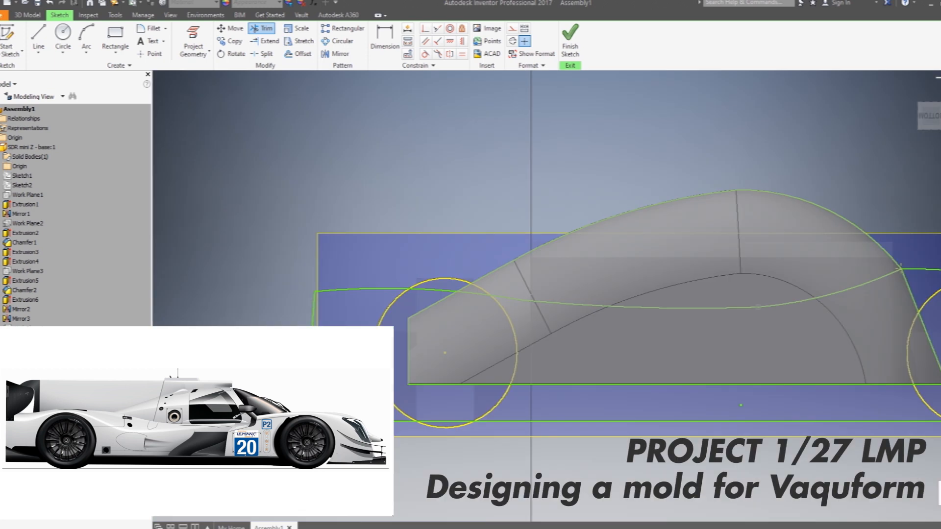
scroll(637, 279, up, 5)
mouse_move(654, 322)
middle_down()
mouse_move(654, 311)
mouse_move(691, 305)
mouse_move(610, 274)
mouse_move(649, 333)
middle_up()
scroll(654, 312, up, 5)
scroll(610, 275, down, 4)
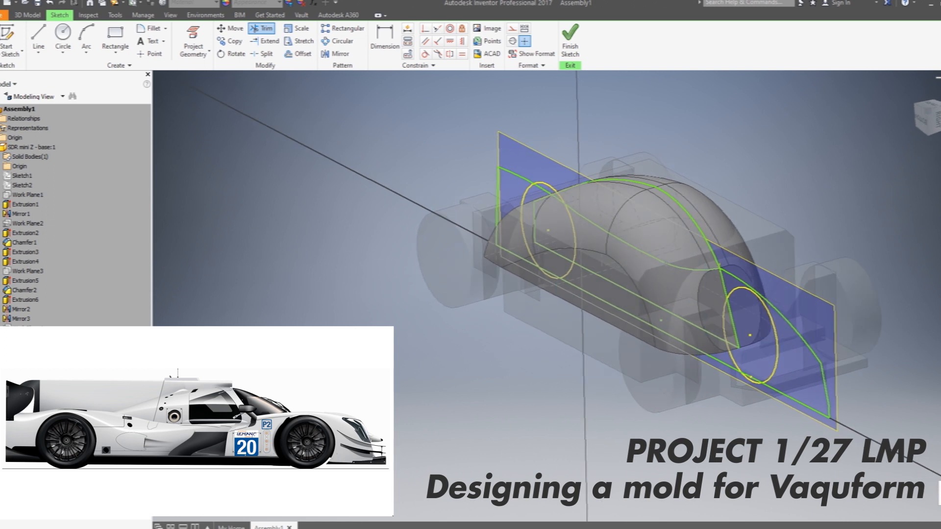
click(570, 39)
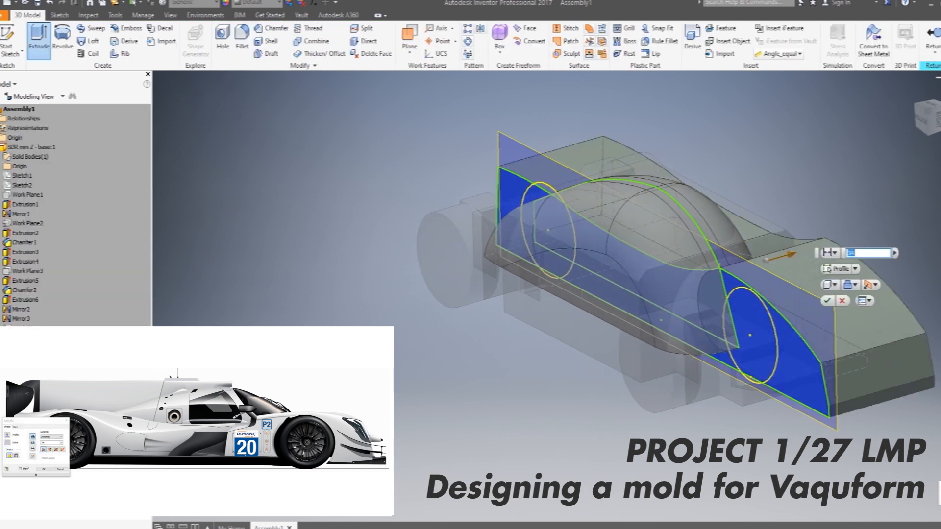
Extrude the lower body profile 38 mm symmetrically about the sketch plane.
click(55, 450)
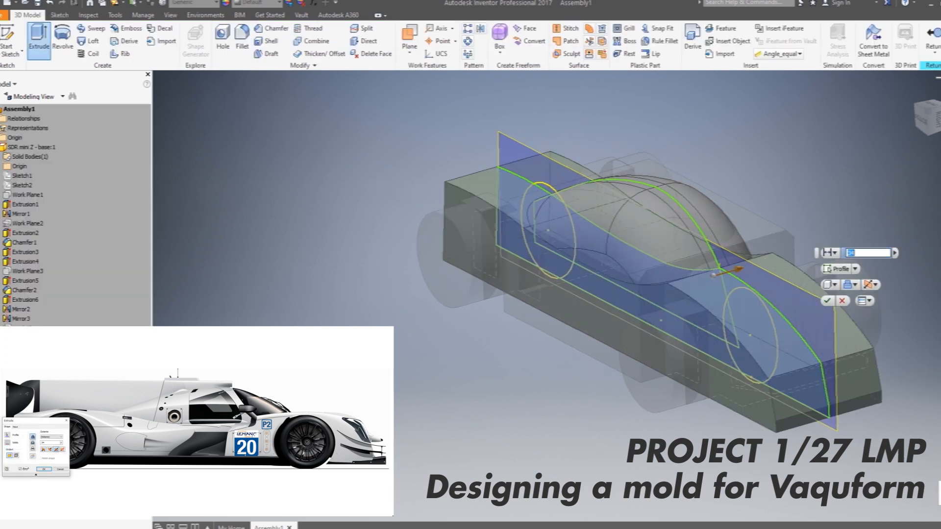
shift+middle_drag(676, 299, 701, 245)
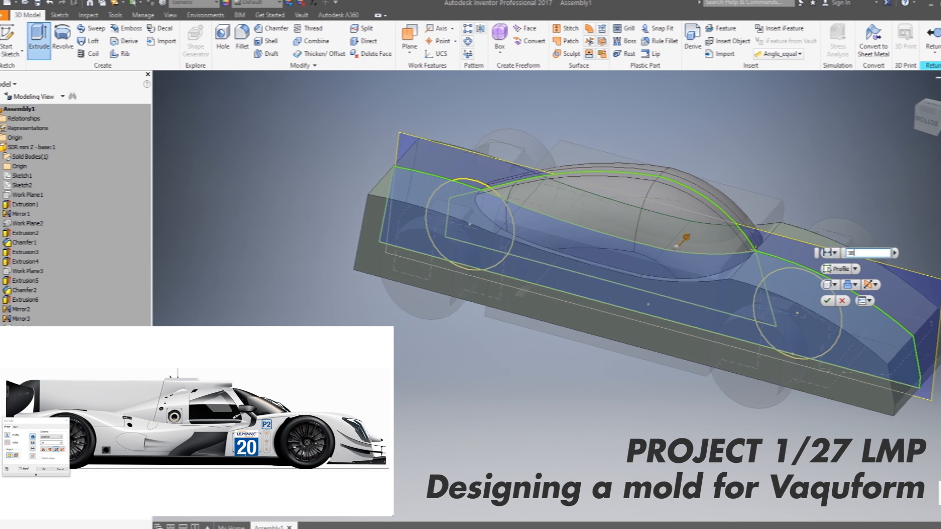
scroll(647, 275, up, 2)
shift+middle_drag(676, 294, 647, 264)
shift+middle_drag(669, 222, 591, 289)
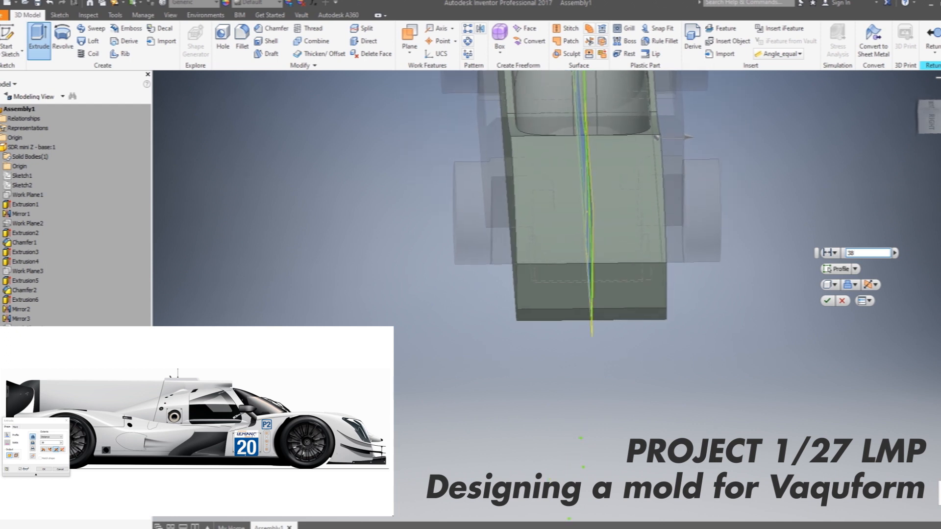
key(Return)
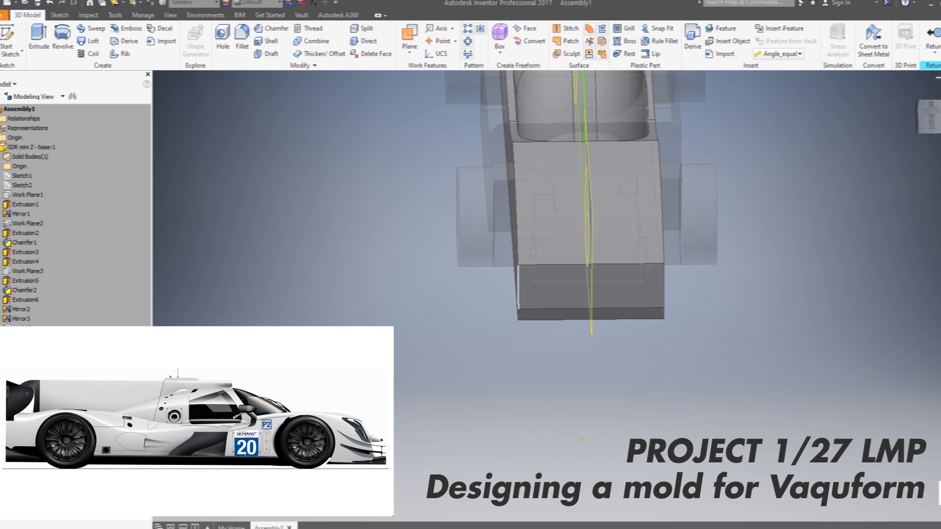
Fillet the two upright front corner edges of the lower body with a 20.5 mm radius.
key(f)
middle_drag(526, 279, 395, 268)
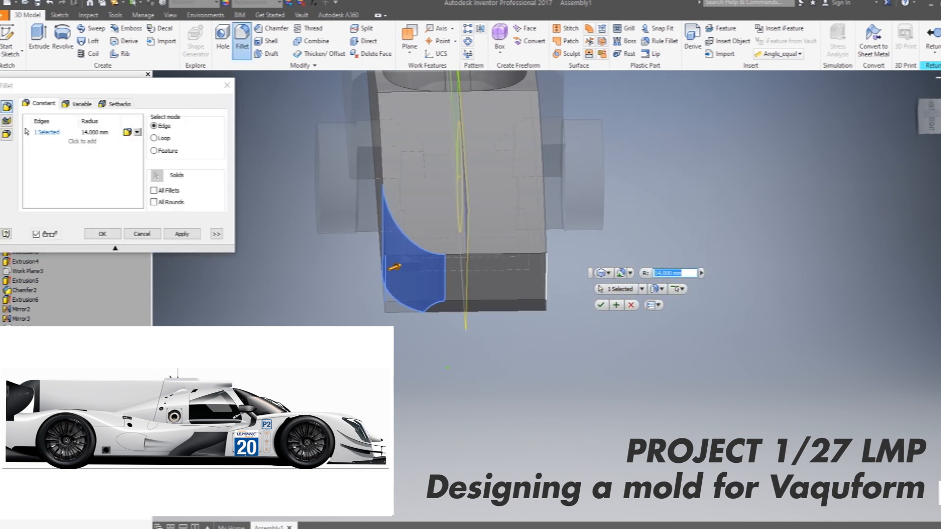
click(546, 277)
shift+middle_drag(545, 277, 622, 248)
drag(629, 248, 608, 249)
shift+middle_drag(608, 249, 507, 280)
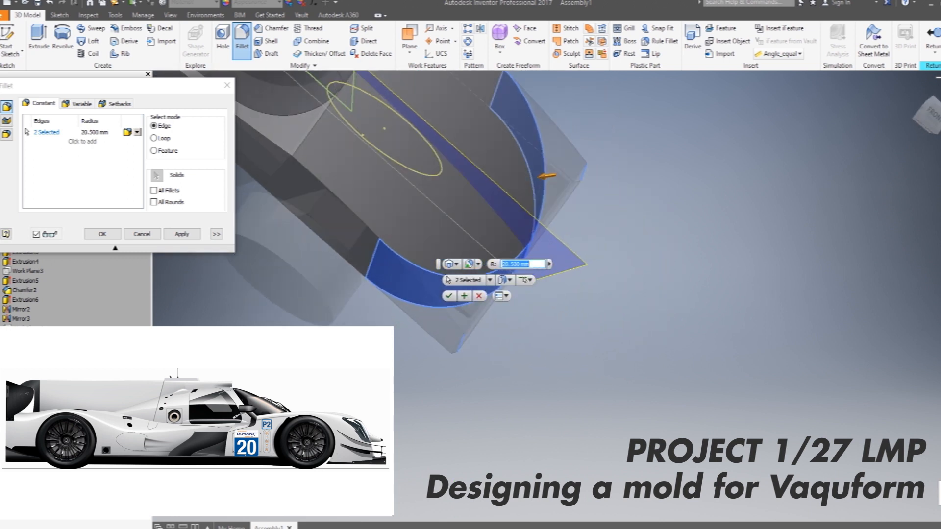
key(Return)
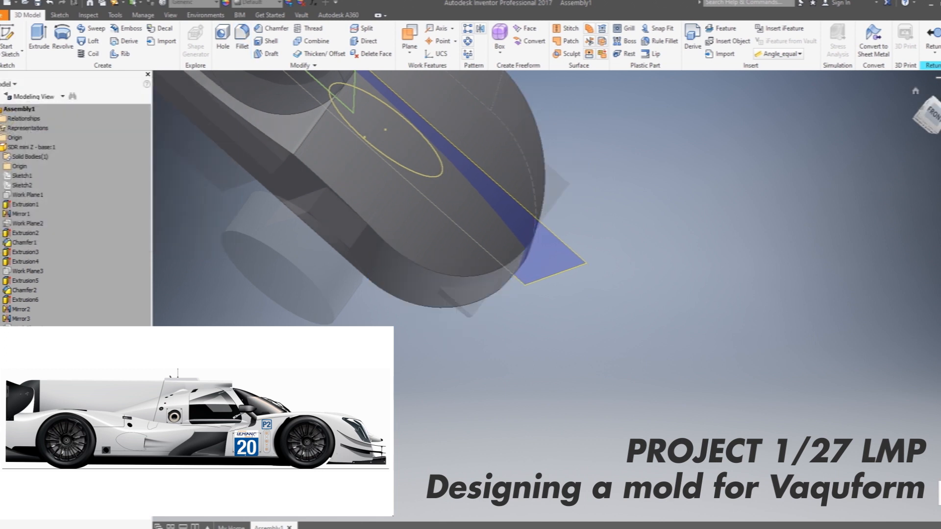
click(934, 113)
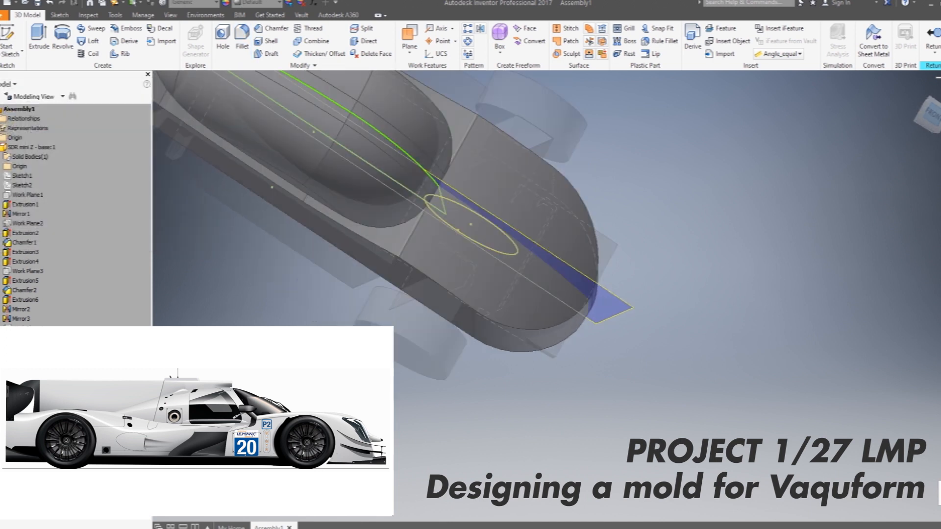
Create a work plane on the flat side face of the lower body and start a sketch on it.
scroll(677, 307, up, 3)
scroll(638, 314, down, 3)
shift+middle_drag(608, 338, 649, 221)
shift+middle_drag(551, 357, 508, 295)
click(930, 119)
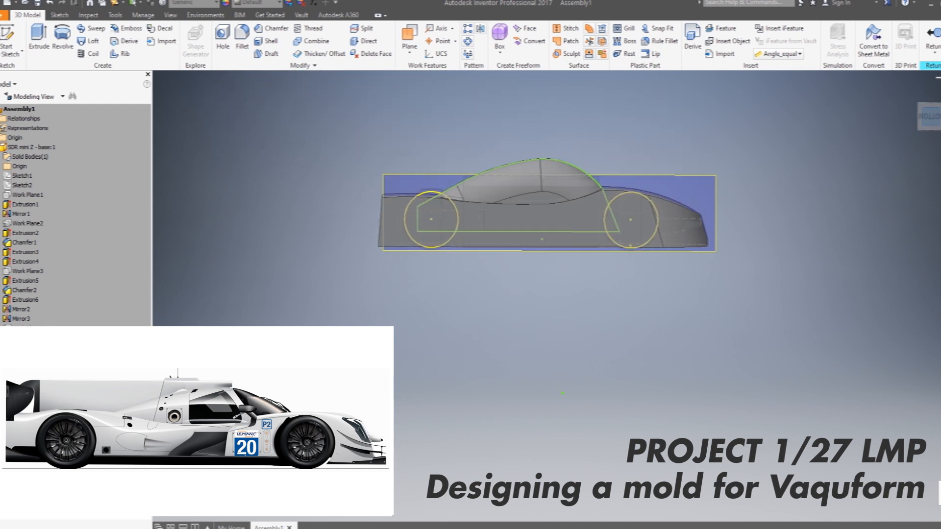
click(555, 241)
click(409, 49)
click(347, 95)
click(450, 252)
click(640, 211)
click(678, 196)
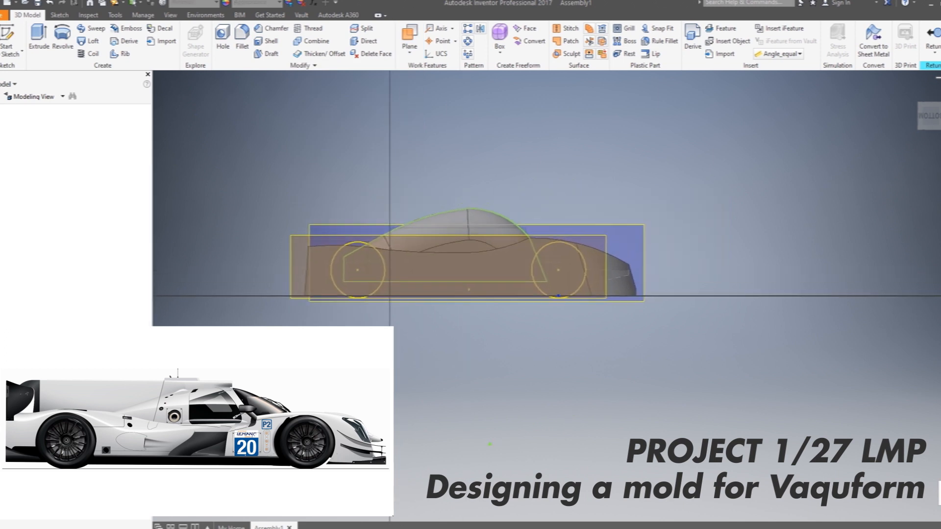
Project the outline of the lower body's side face into the sketch.
shift+middle_drag(554, 241, 403, 283)
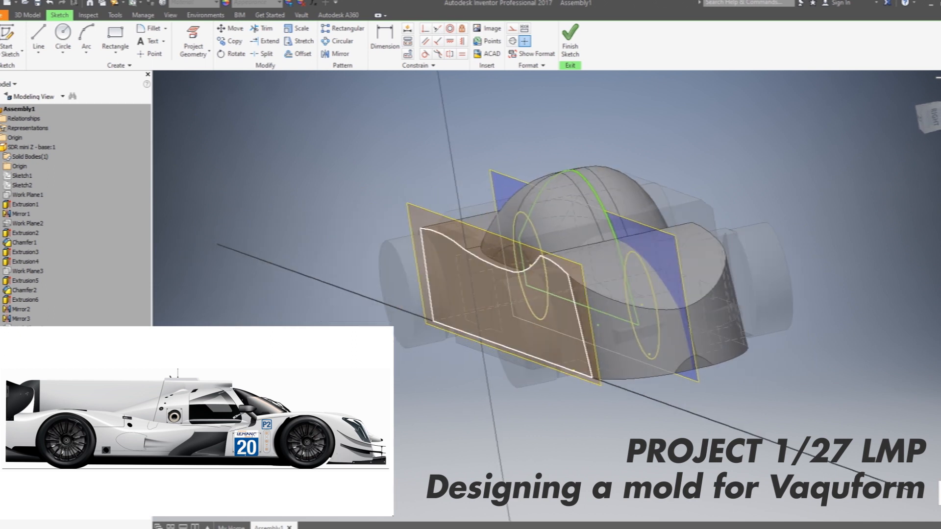
click(920, 117)
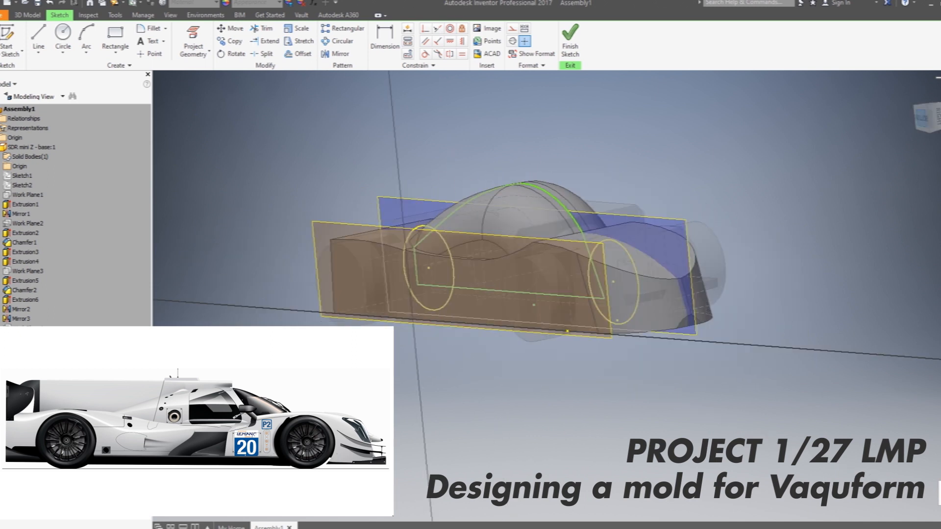
scroll(565, 212, down, 3)
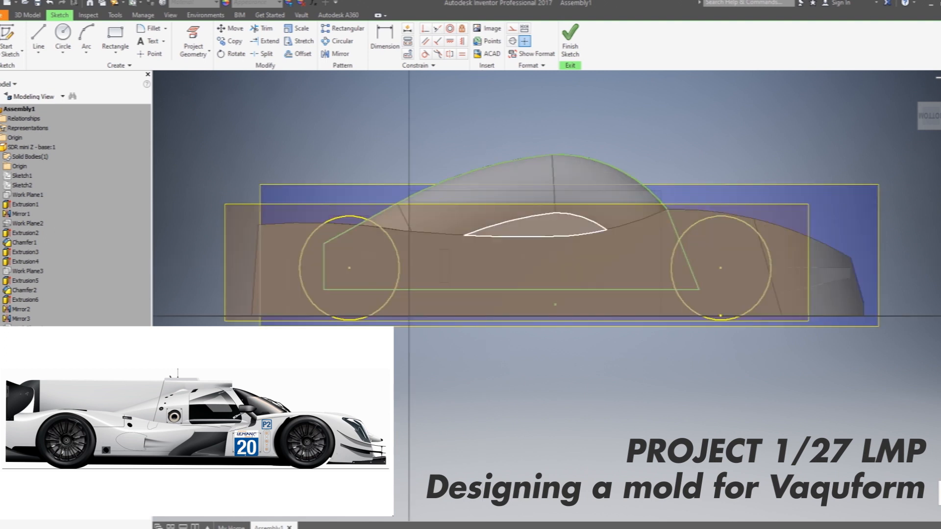
middle_drag(559, 265, 627, 269)
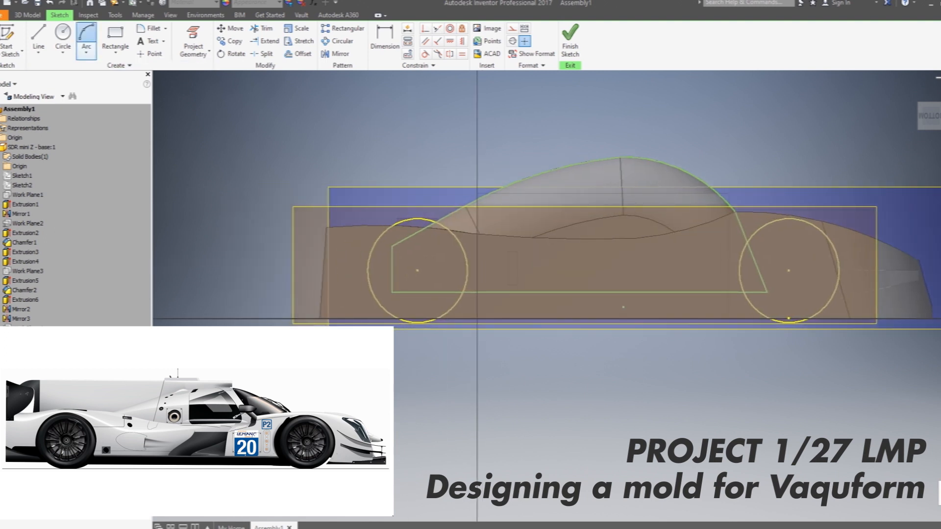
click(86, 40)
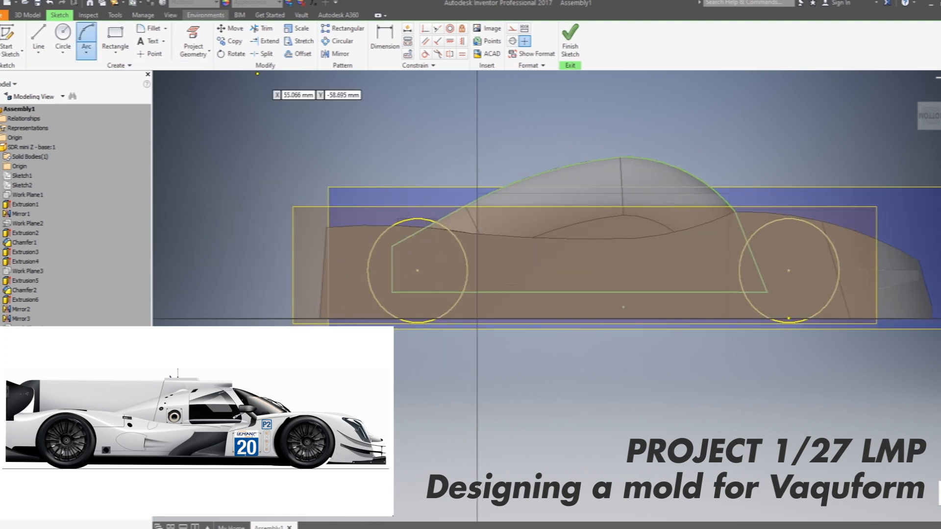
click(193, 39)
click(323, 275)
Draw a line about 50 mm long from the lower rear corner up along the rear edge, and a shallow sagging arc forward from it.
key(l)
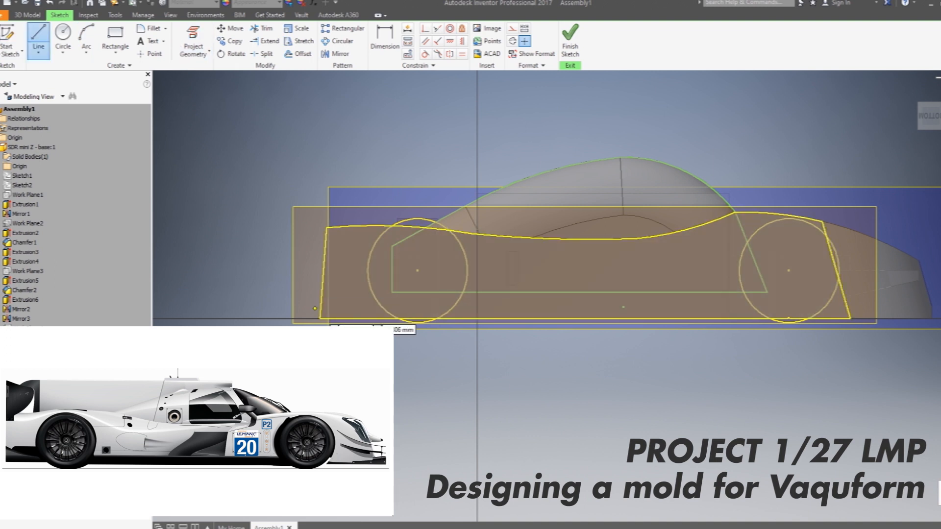
click(320, 319)
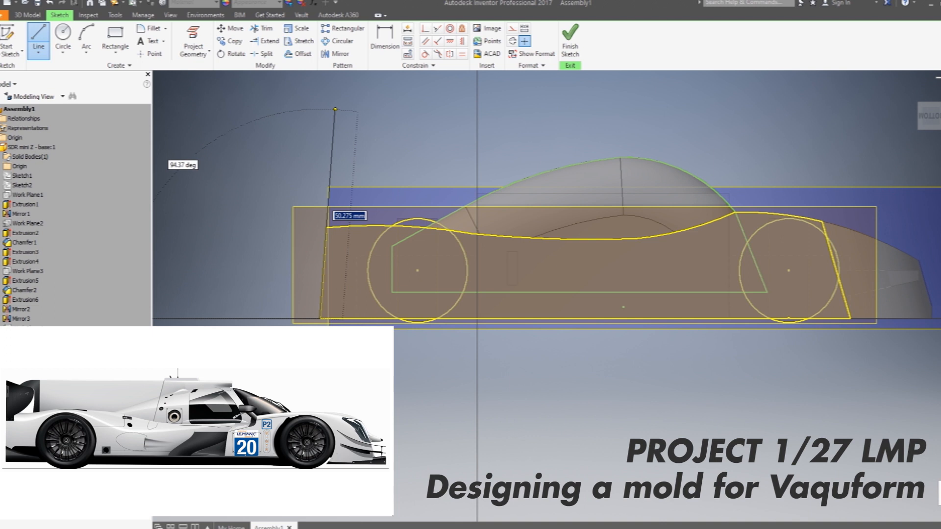
click(336, 109)
click(86, 42)
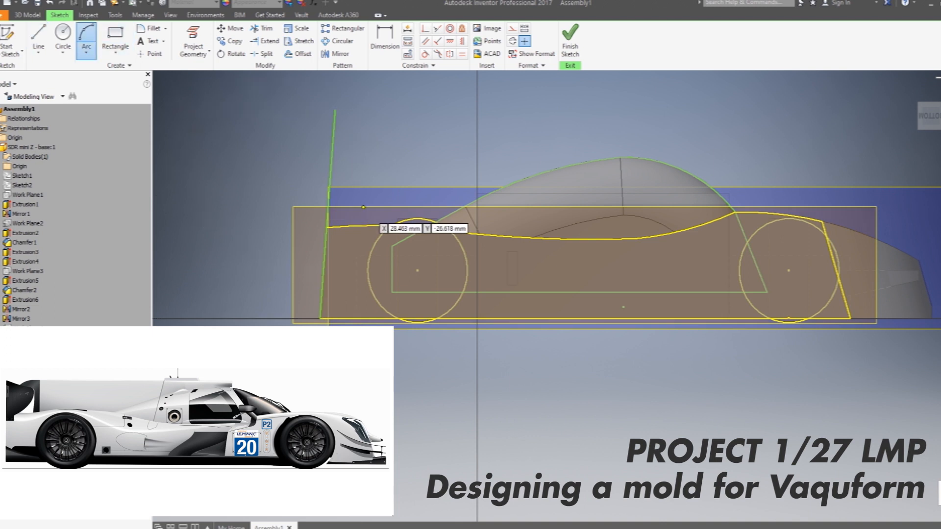
click(329, 198)
click(392, 207)
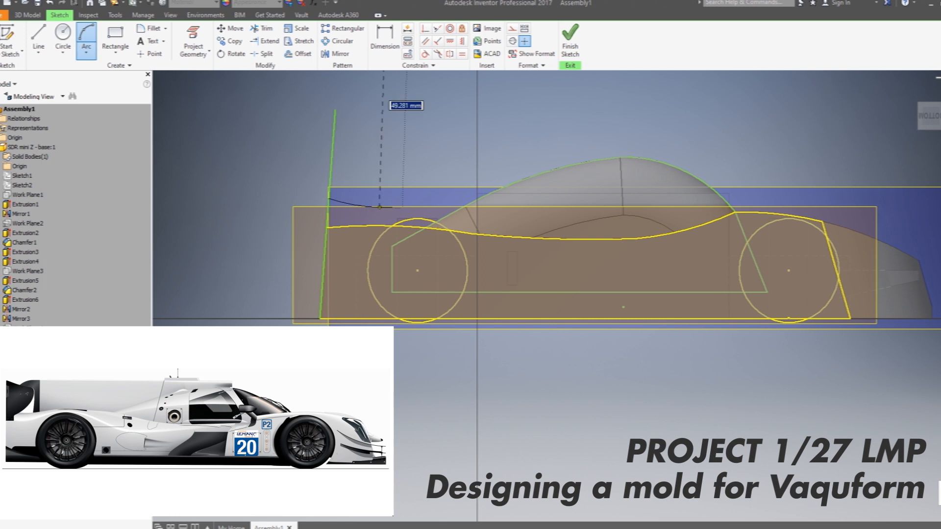
click(393, 208)
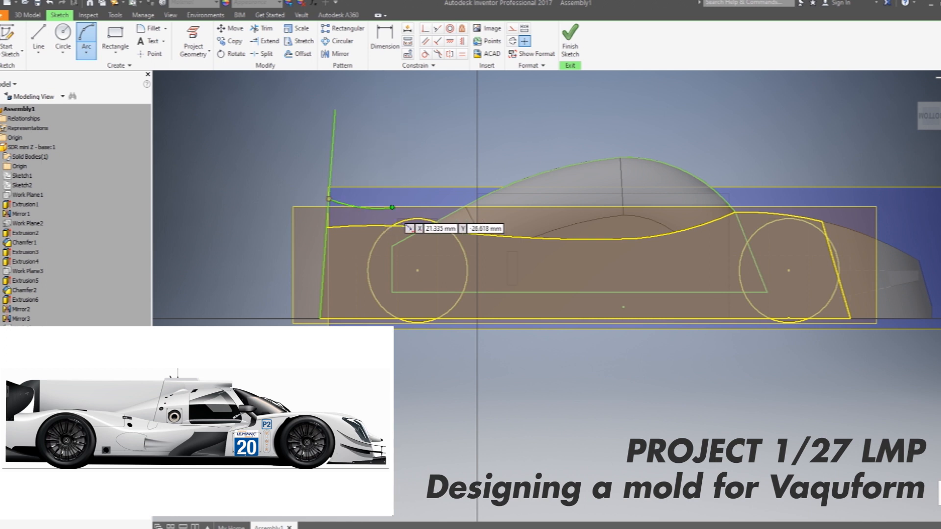
Continue forward from the rear arc with a crowned arc spanning about 36 mm and a sagging arc reaching the projected curve near the windscreen.
click(392, 207)
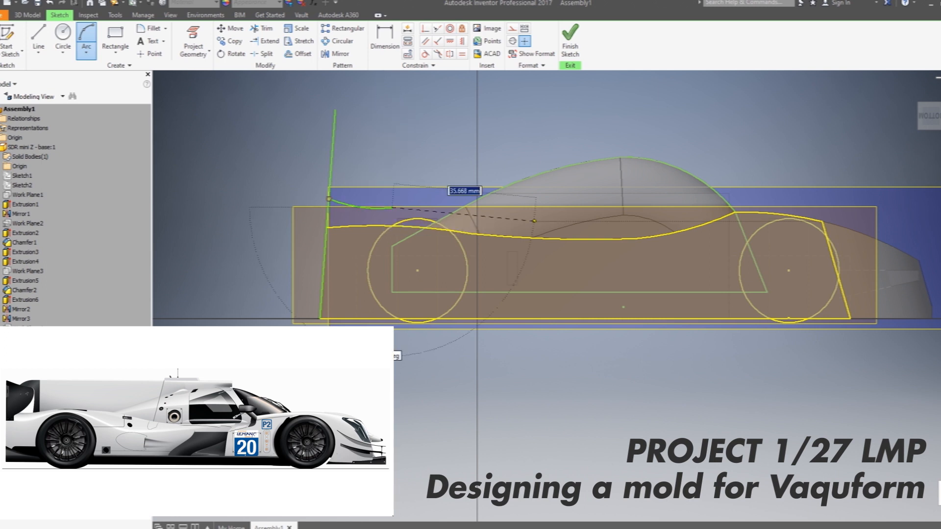
click(535, 221)
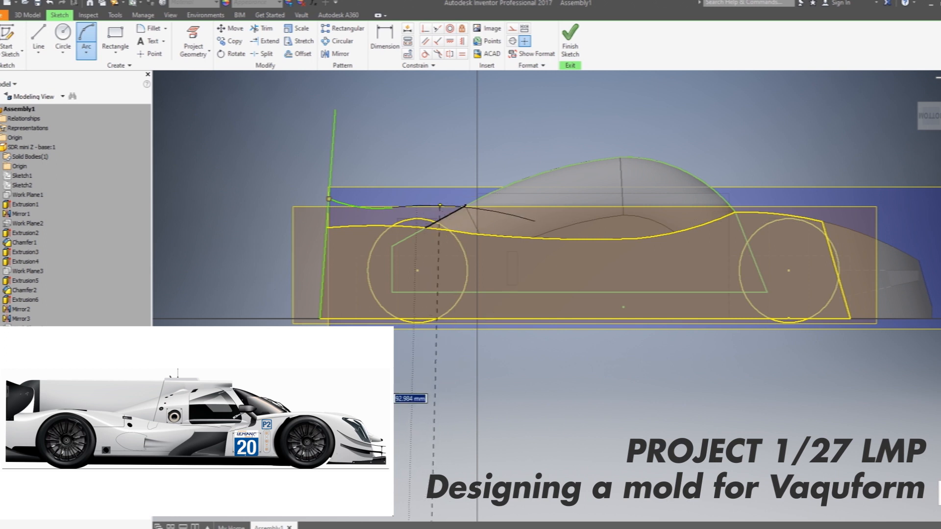
click(440, 205)
click(535, 221)
click(720, 226)
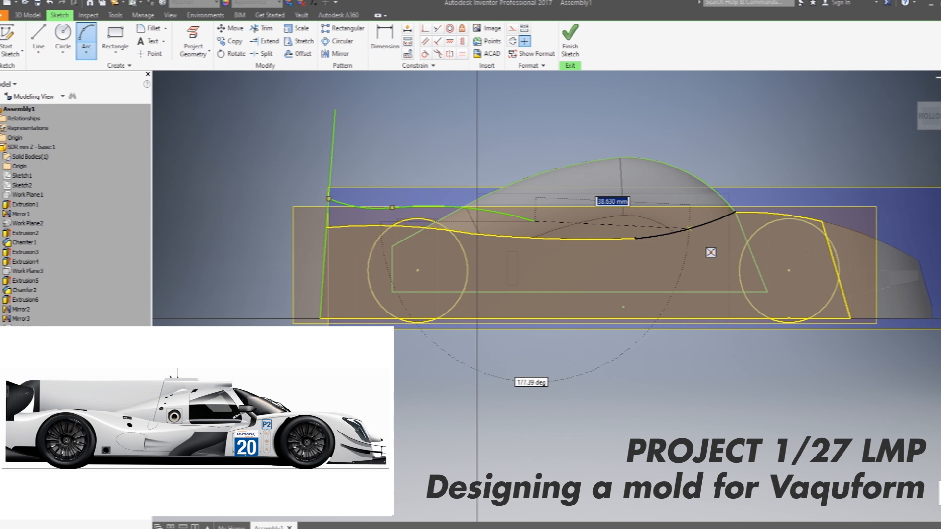
click(635, 234)
Draw a crowned fender arc of about 91 mm radius from the windscreen base forward over the front wheel.
middle_drag(729, 271, 567, 281)
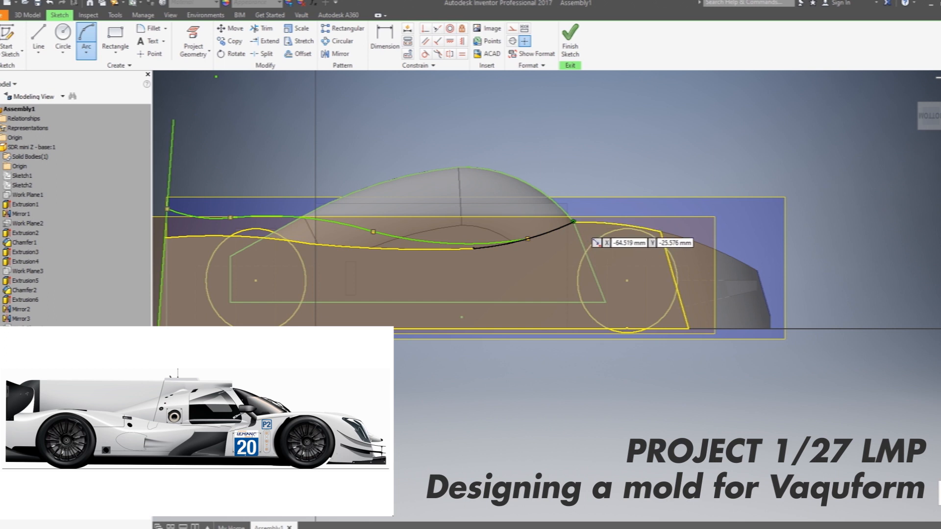
click(574, 222)
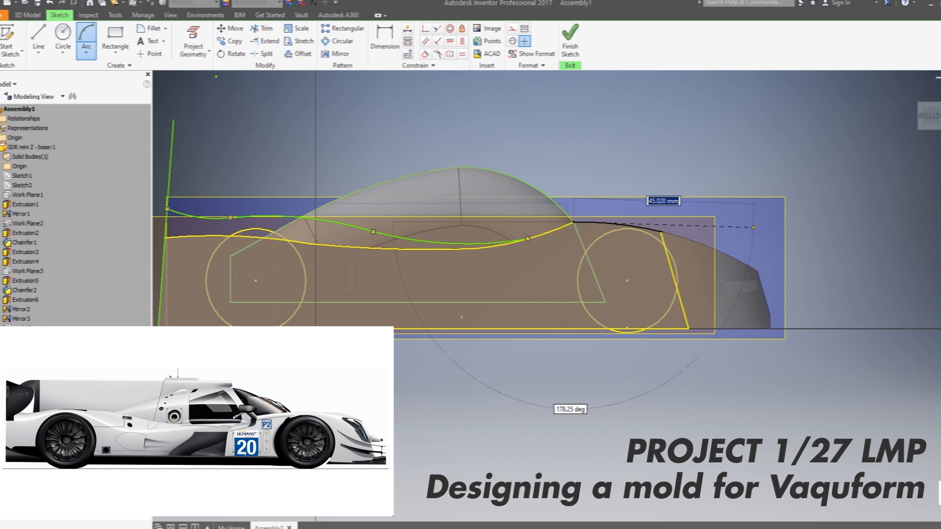
click(739, 228)
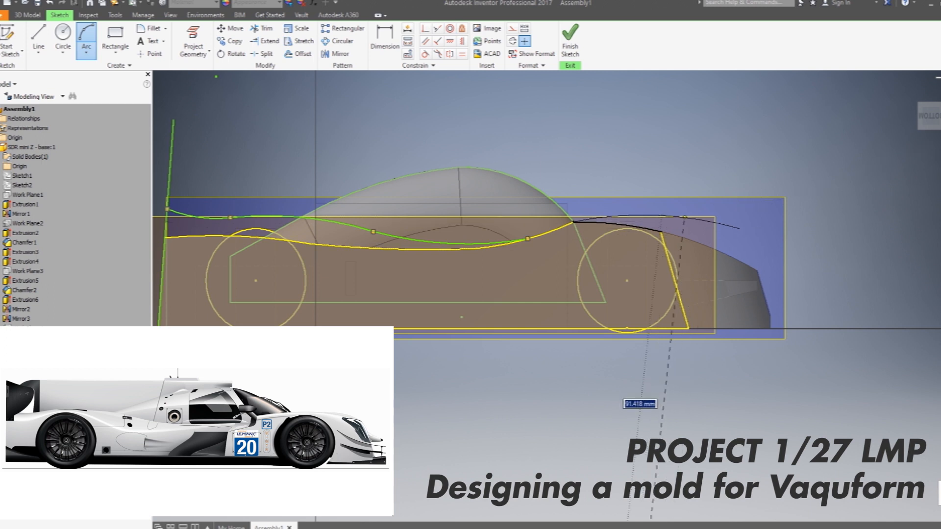
click(685, 216)
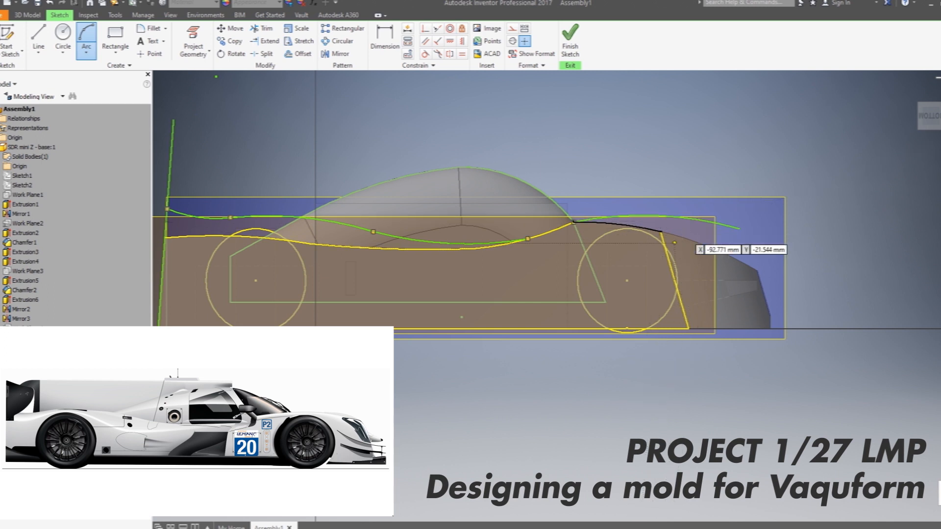
click(740, 228)
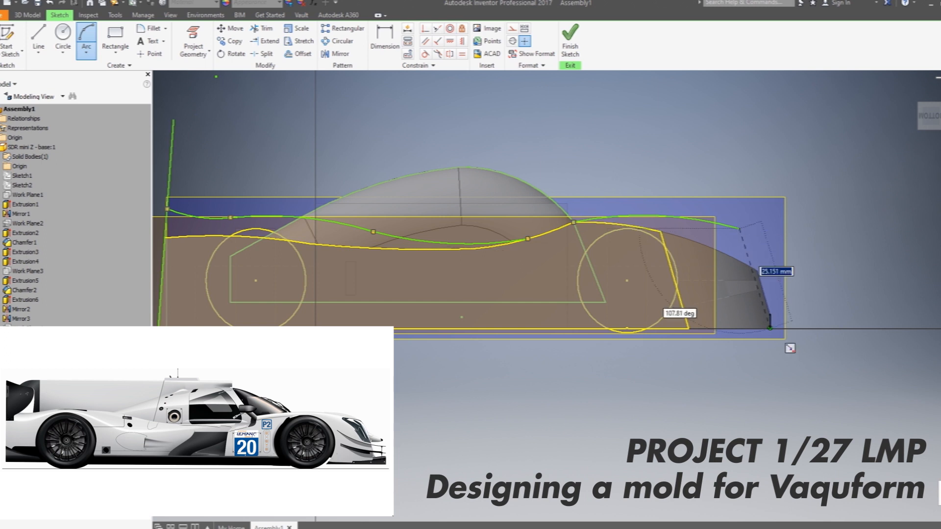
click(770, 328)
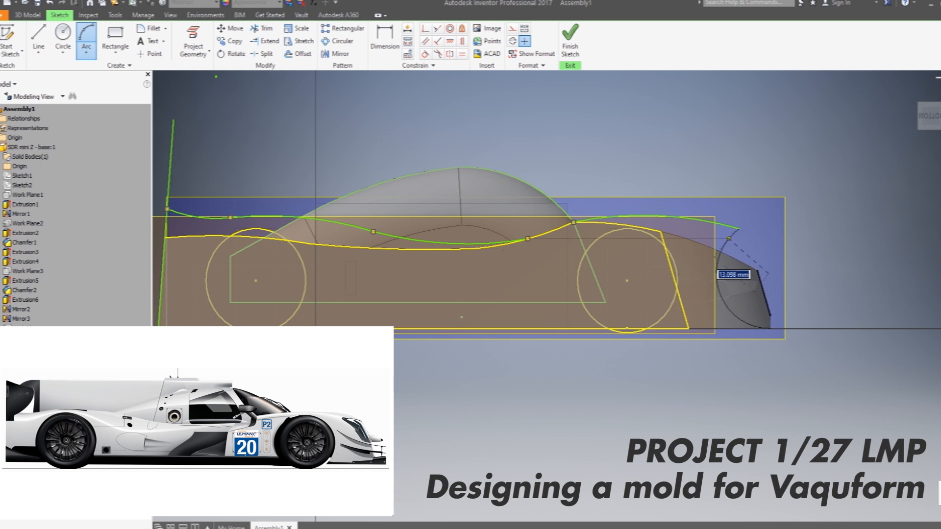
key(ctrl+z)
key(ctrl+z)
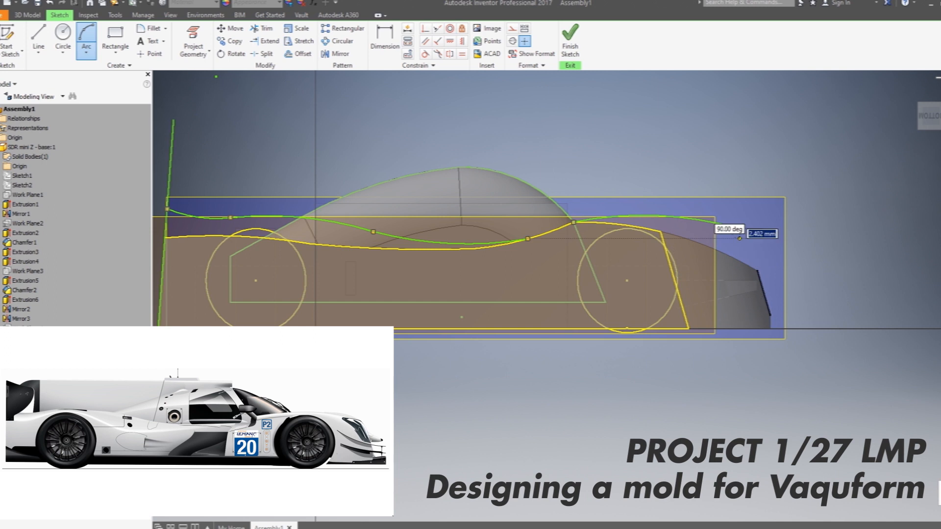
Draw a bulging nose arc from the base line up to the fender arc, and trim the overhanging ends of the fender arc and rear line.
click(758, 328)
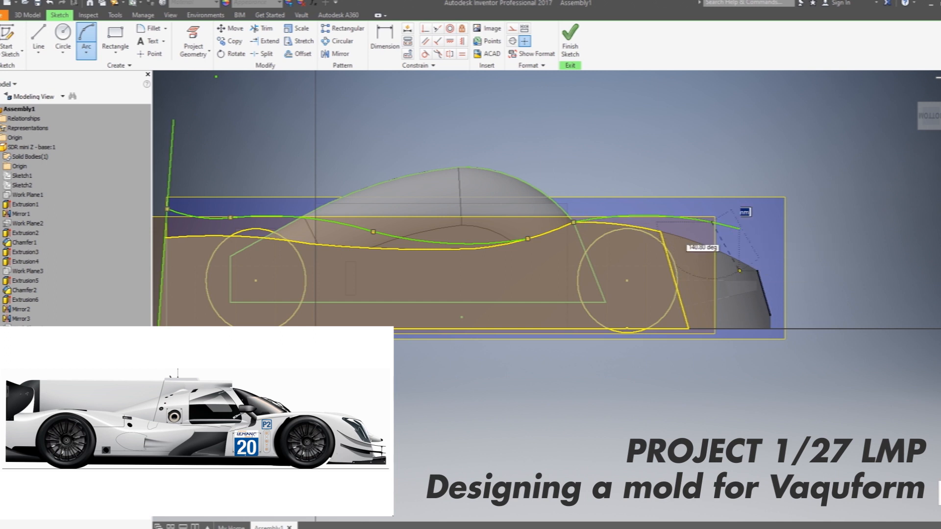
click(713, 223)
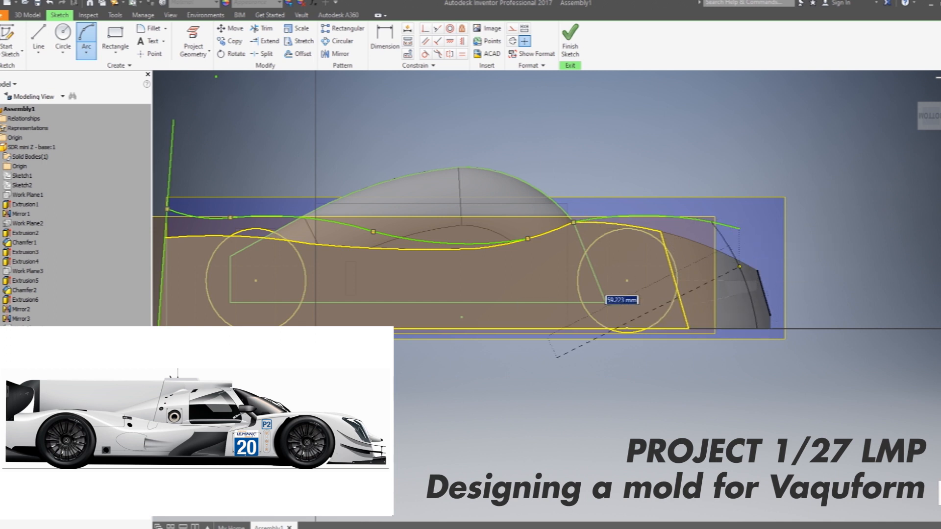
click(741, 253)
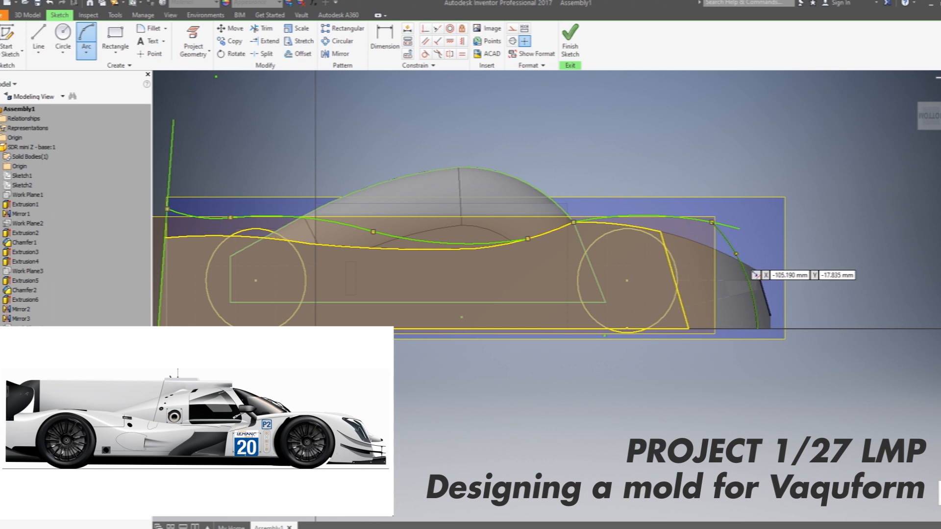
key(x)
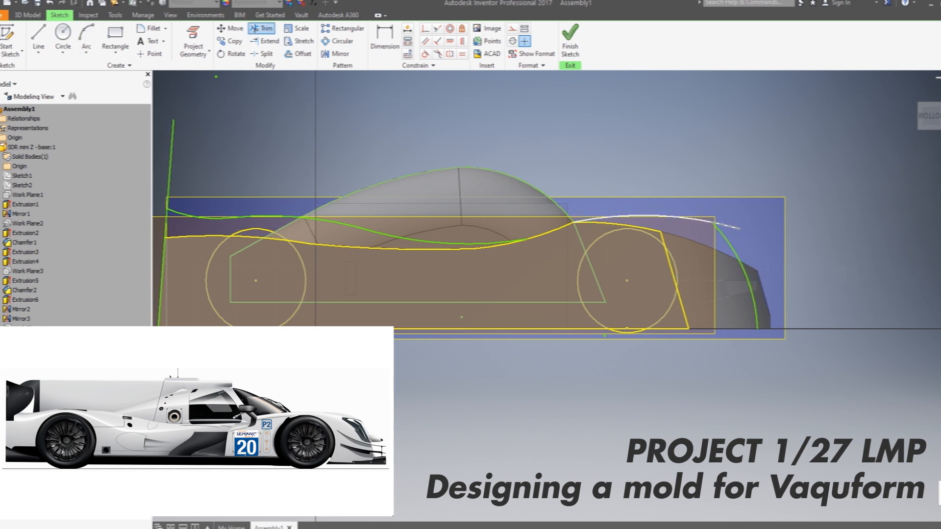
middle_drag(471, 221, 550, 218)
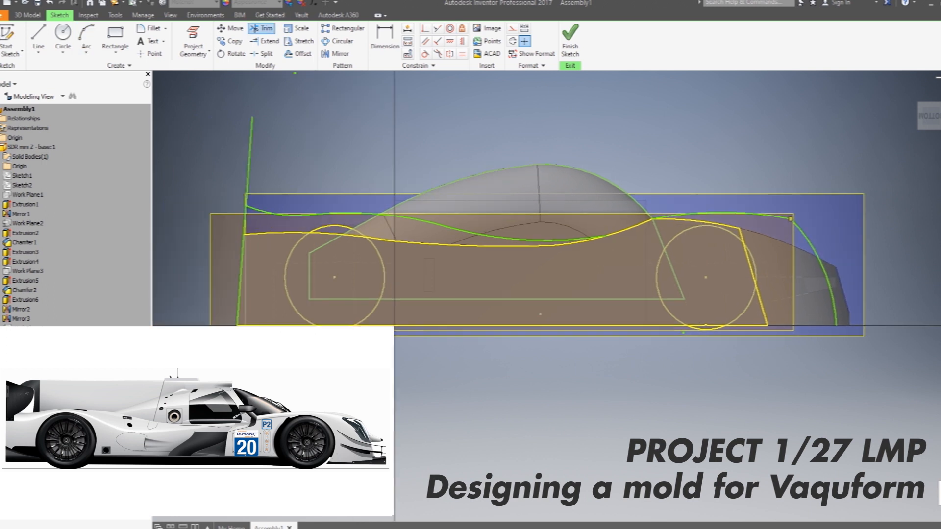
key(Escape)
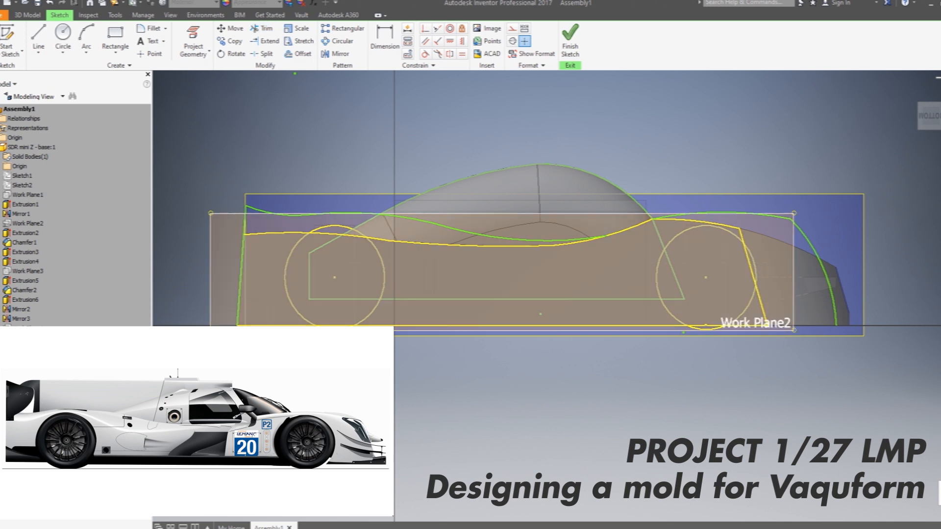
Break the projected outline's link and draw a base line about 149 mm long from the foot of the nose arc to the lower rear corner.
right_click(239, 313)
click(44, 522)
click(38, 39)
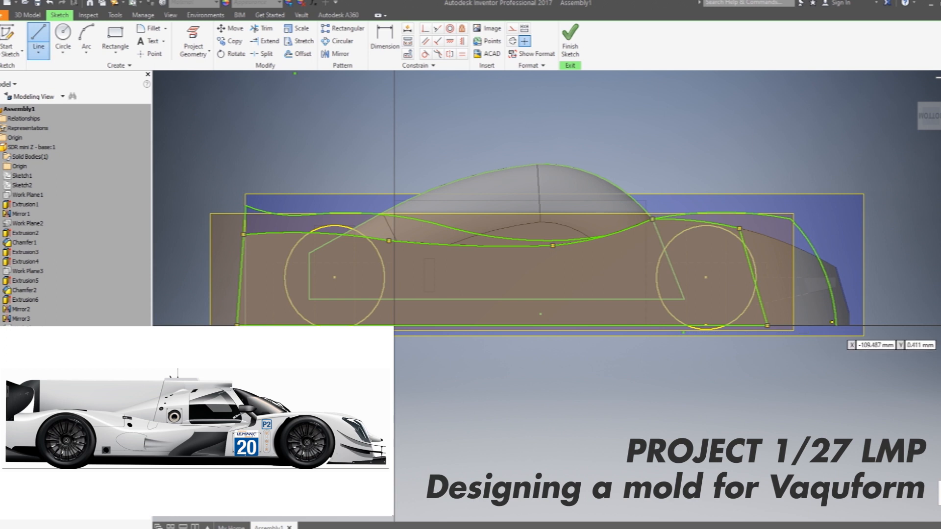
click(836, 325)
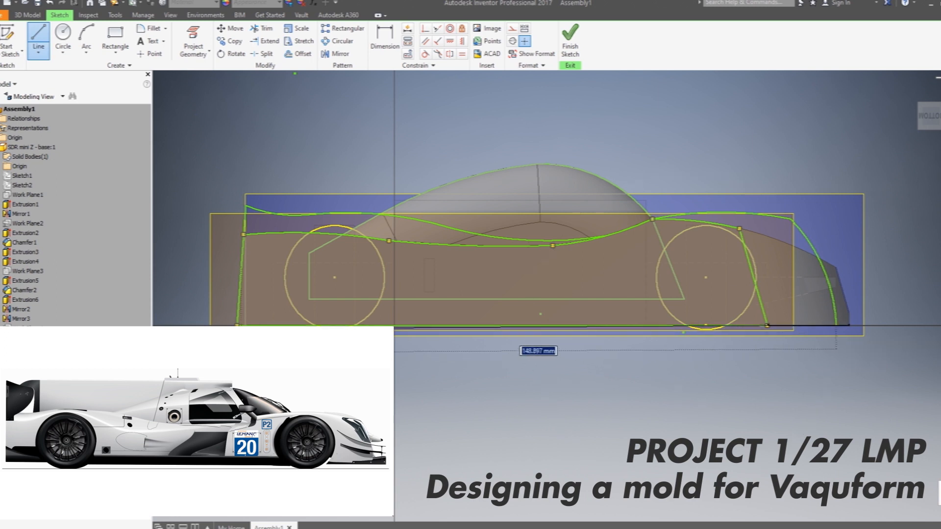
click(237, 325)
key(Escape)
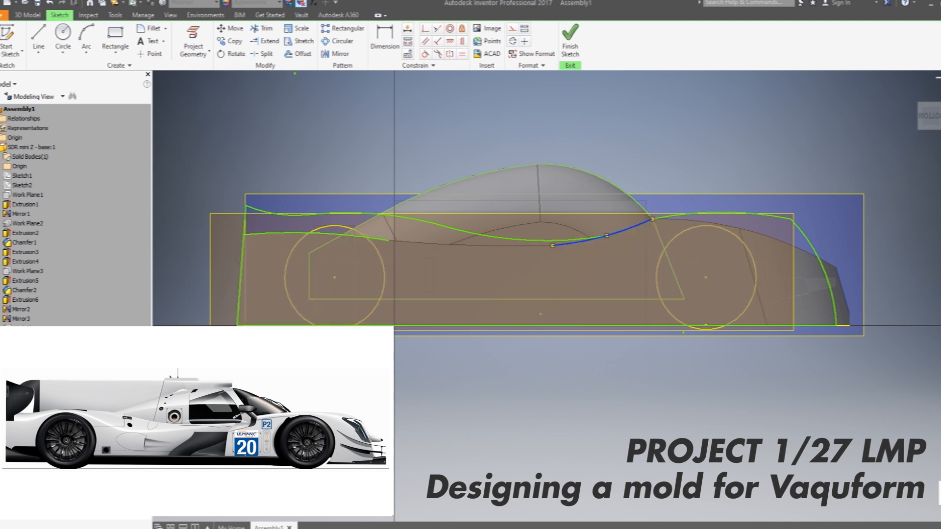
Trim the excess of the connecting curve below the sagging arc and delete the leftover projected edge at the rear.
key(x)
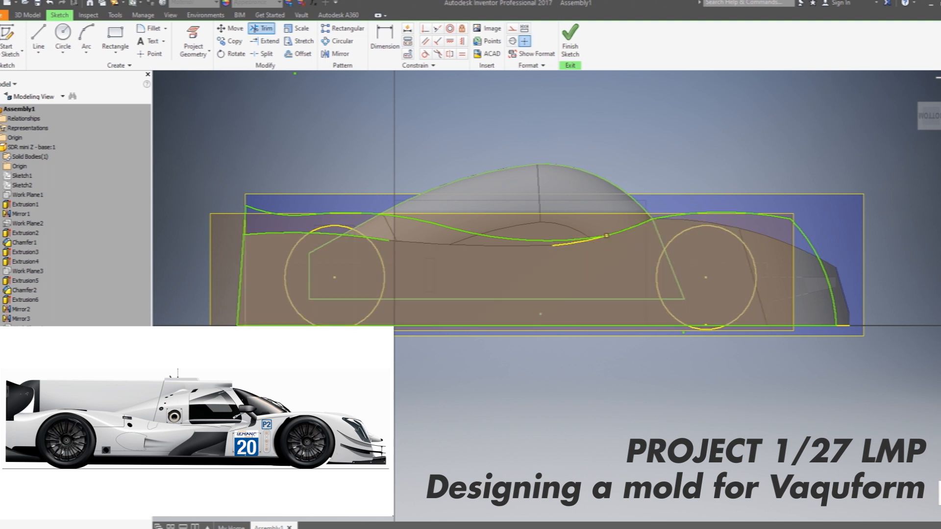
key(Delete)
drag(417, 254, 269, 227)
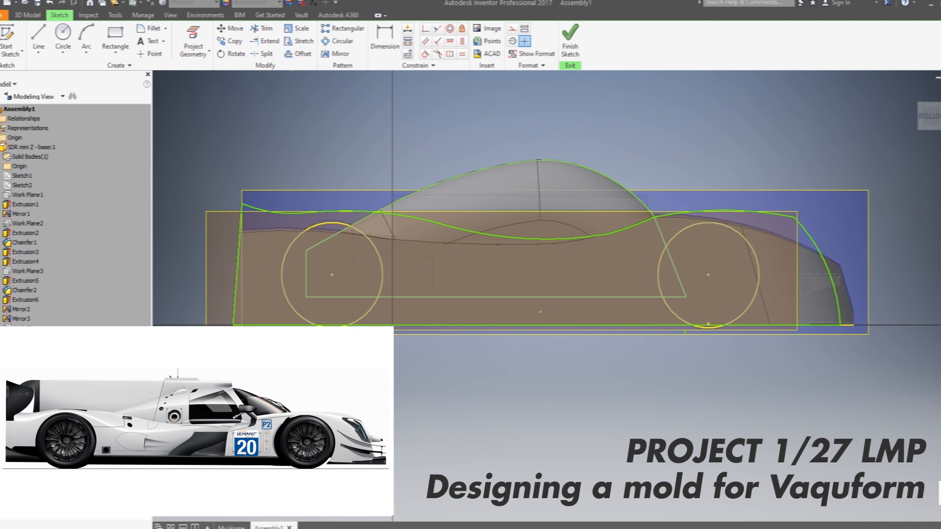
Finish the side outline sketch and extrude the fender profile 16.25 mm outward from the cockpit body.
shift+middle_drag(579, 274, 525, 263)
click(570, 44)
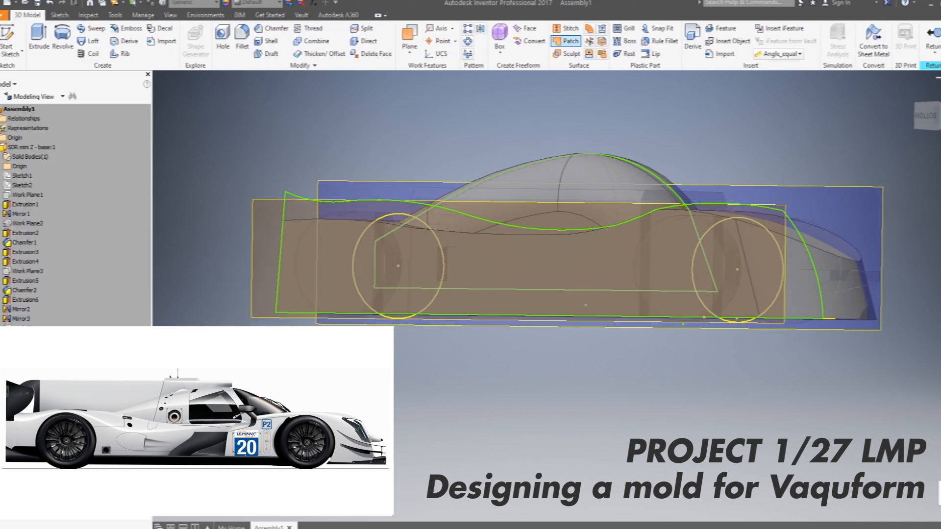
click(38, 37)
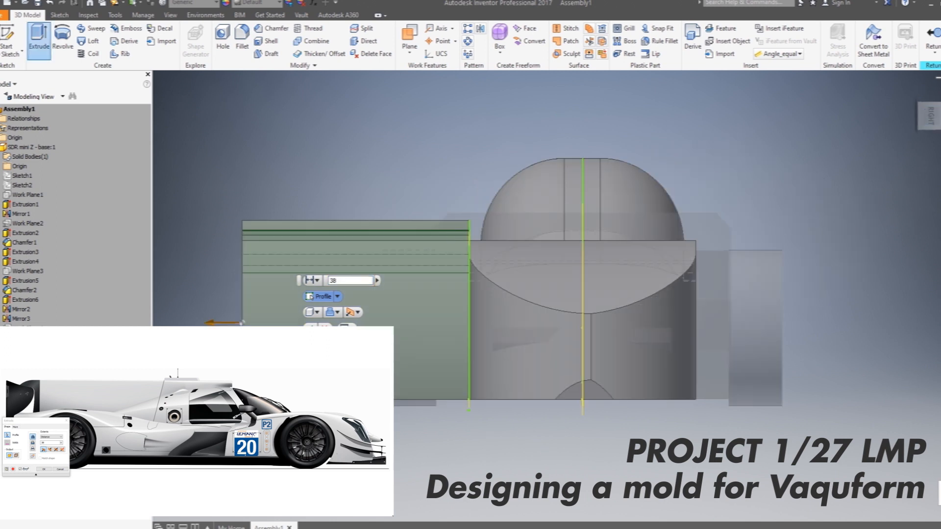
text(16.25)
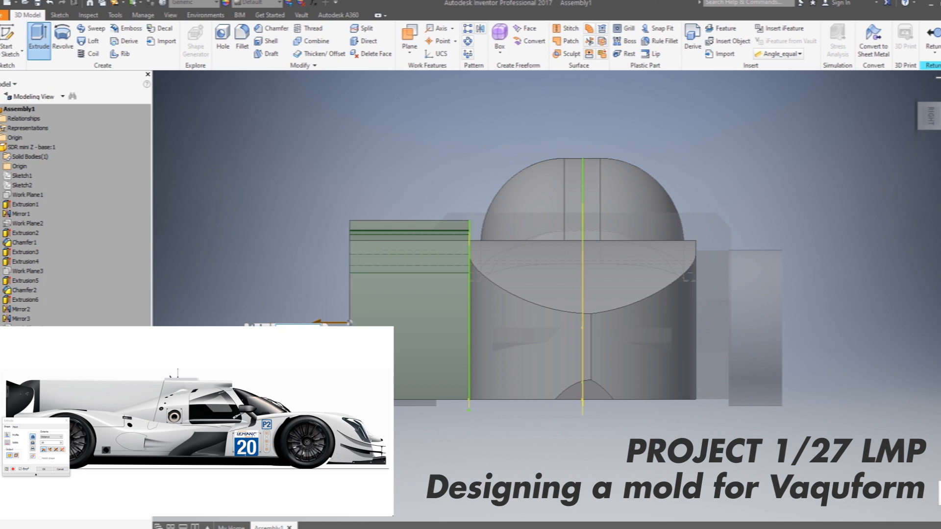
key(Return)
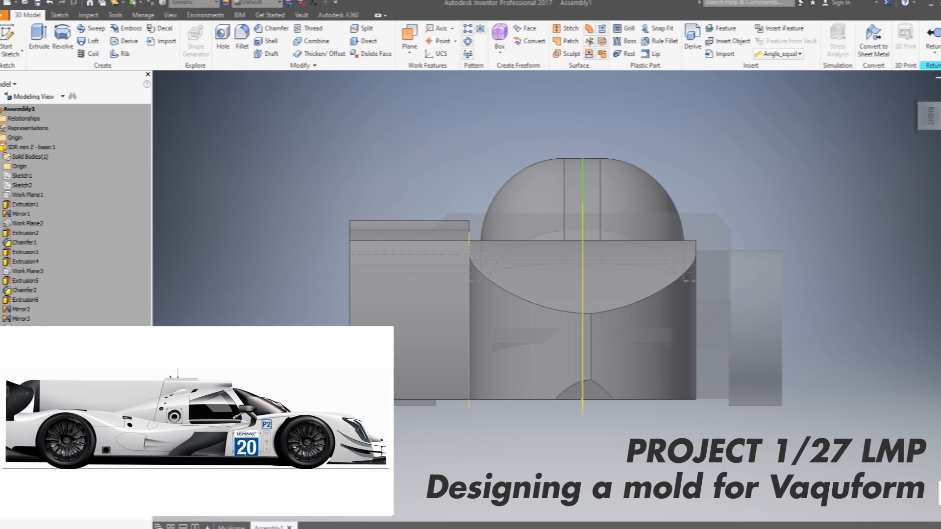
Start a sketch on the crosswise plane at the front wheel and draw a curved arc leaning inward up the fender's outer side.
click(526, 270)
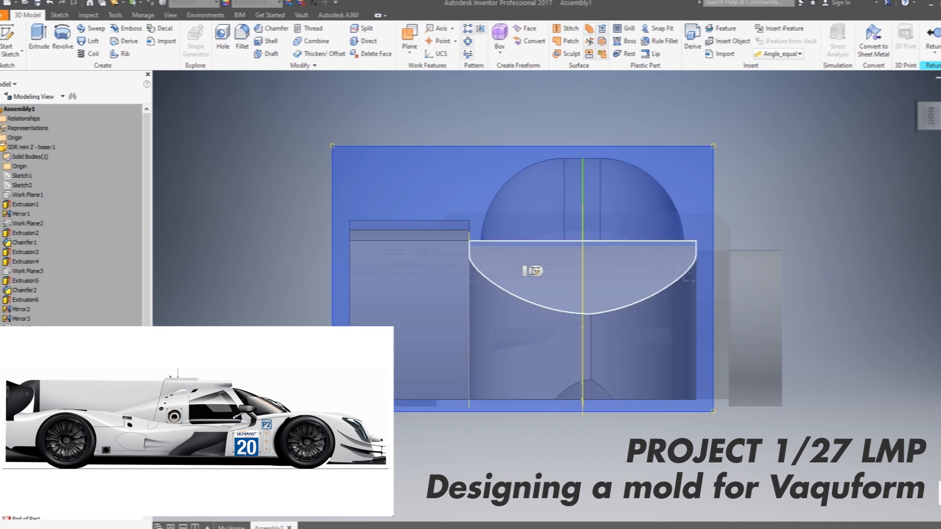
middle_drag(525, 270, 503, 348)
click(86, 34)
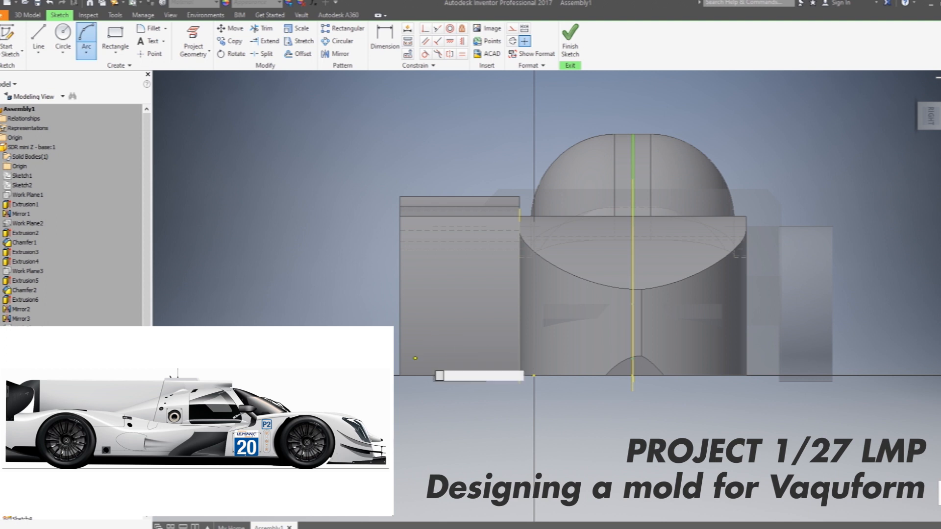
click(406, 376)
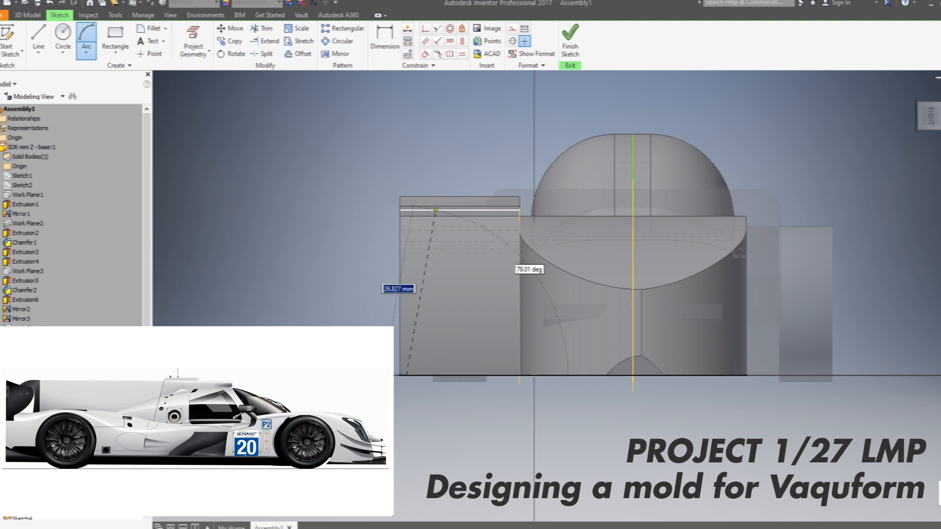
click(434, 186)
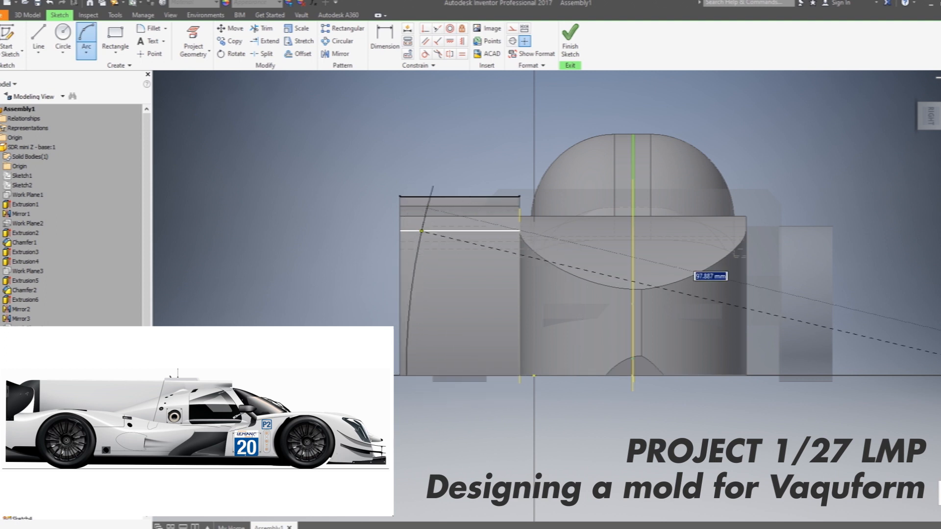
click(420, 235)
Close the curved arc with three straight lines running outside the fender and finish the sketch.
click(38, 37)
click(434, 187)
click(383, 189)
click(406, 375)
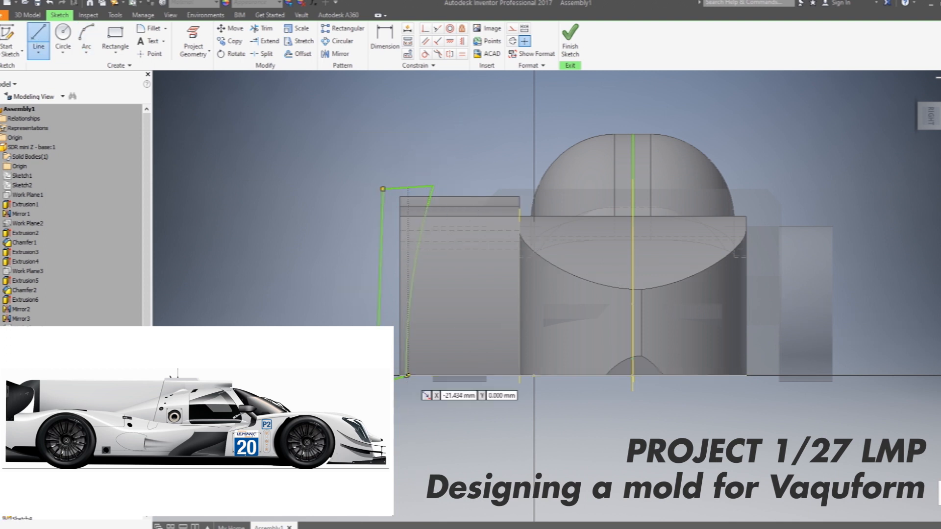
click(570, 41)
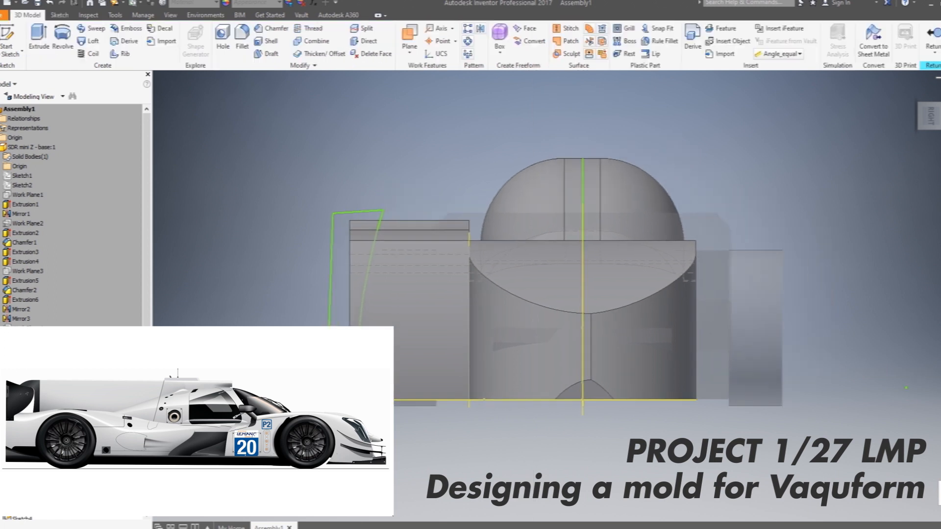
Cancel the trial extrusion of the closed side profile and undo its sketched lines and arc.
click(39, 40)
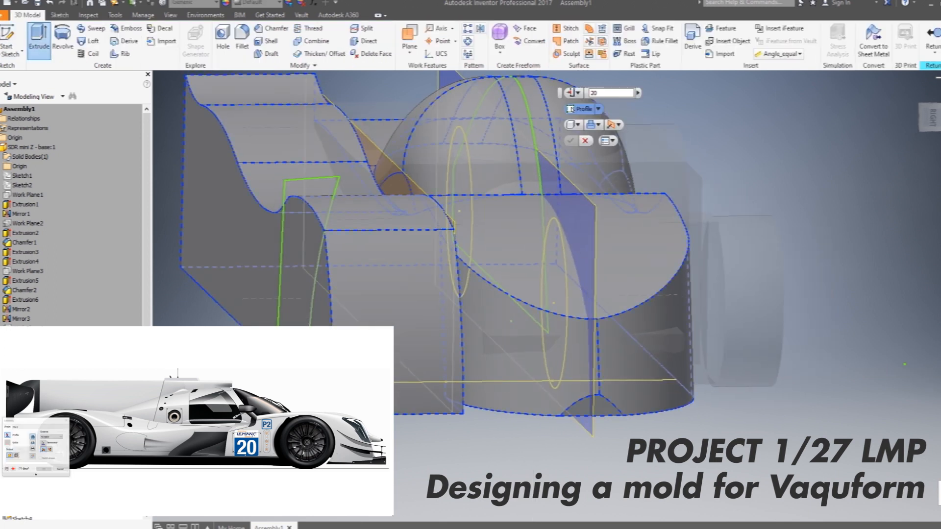
shift+middle_drag(314, 226, 314, 260)
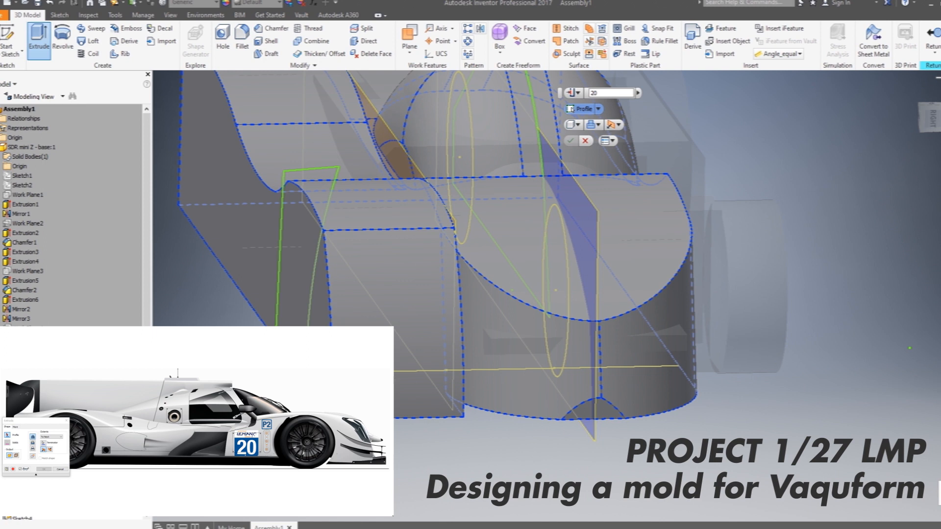
key(Escape)
key(ctrl+z)
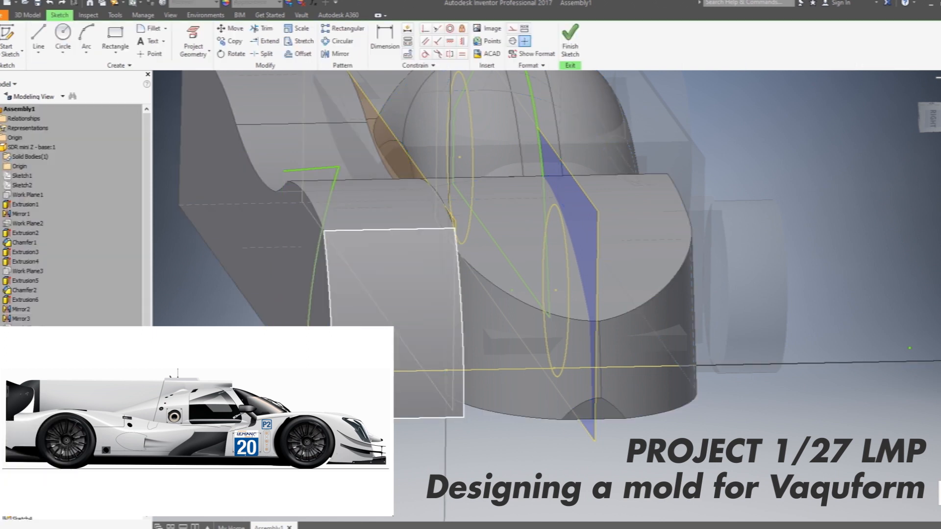
key(ctrl+z)
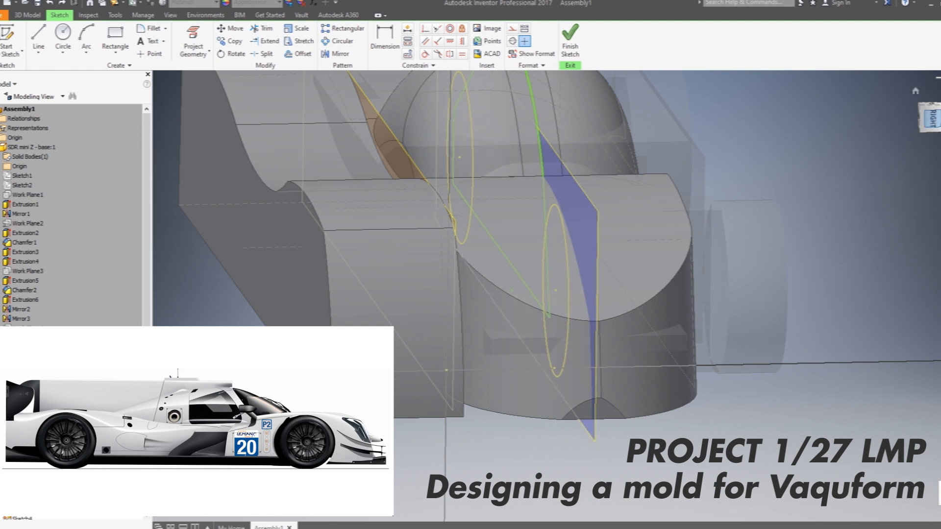
click(932, 119)
scroll(483, 249, down, 5)
shift+middle_drag(628, 274, 686, 304)
click(570, 40)
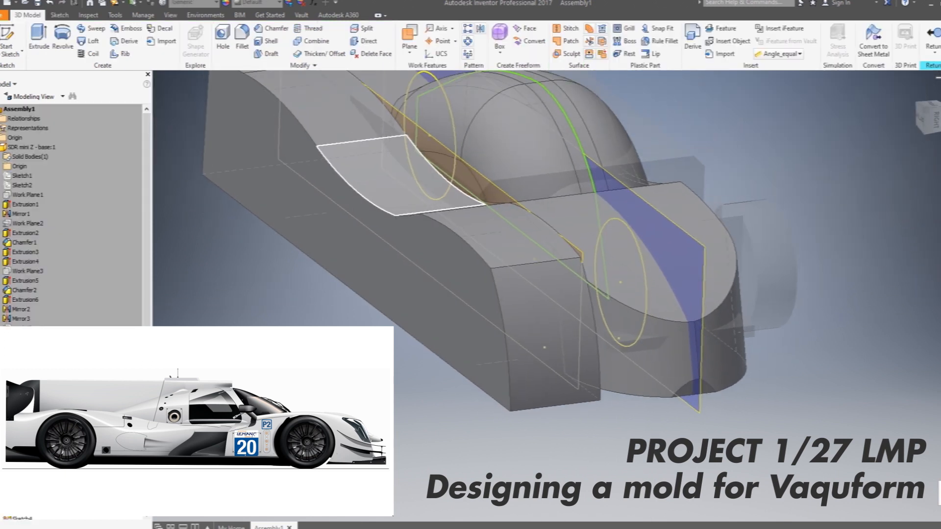
Create a work plane offset forward from the YZ plane to the front end of the nose.
middle_drag(455, 237, 474, 292)
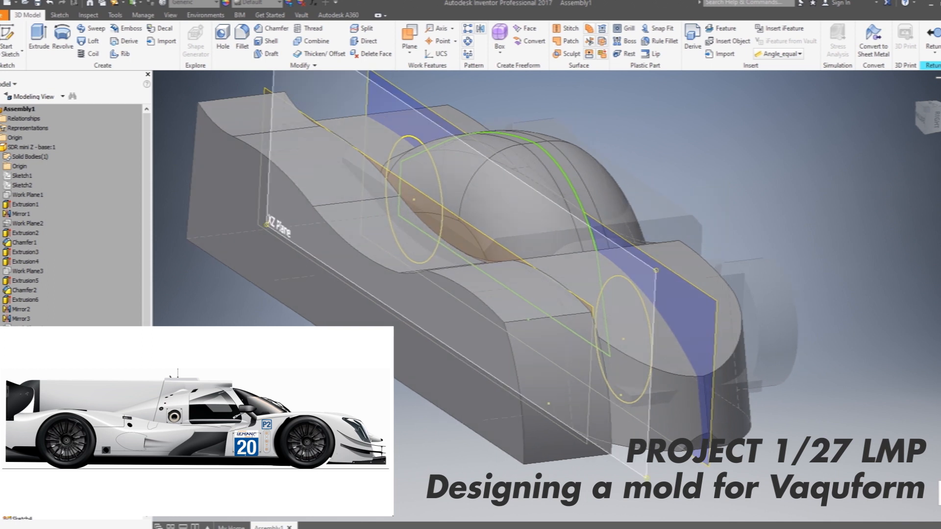
click(25, 422)
shift+middle_drag(442, 303, 495, 268)
click(410, 46)
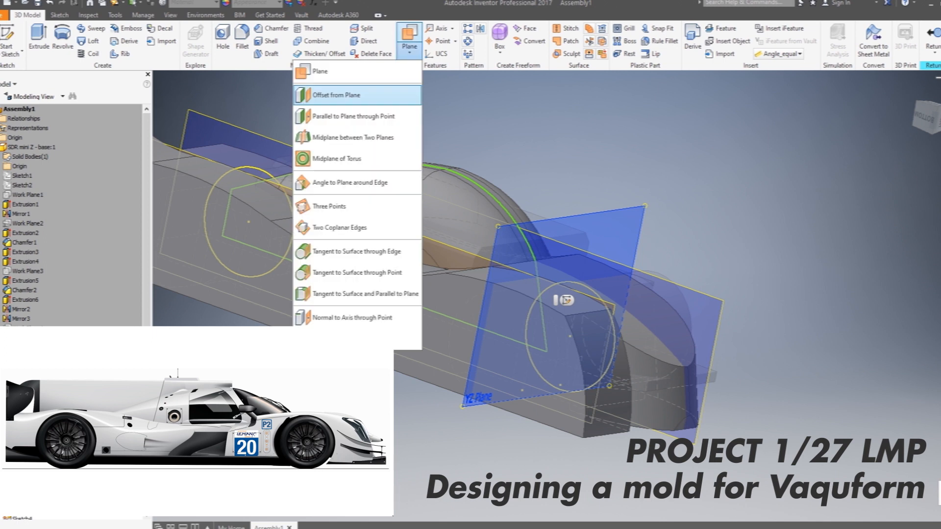
click(318, 97)
drag(543, 303, 684, 353)
key(Return)
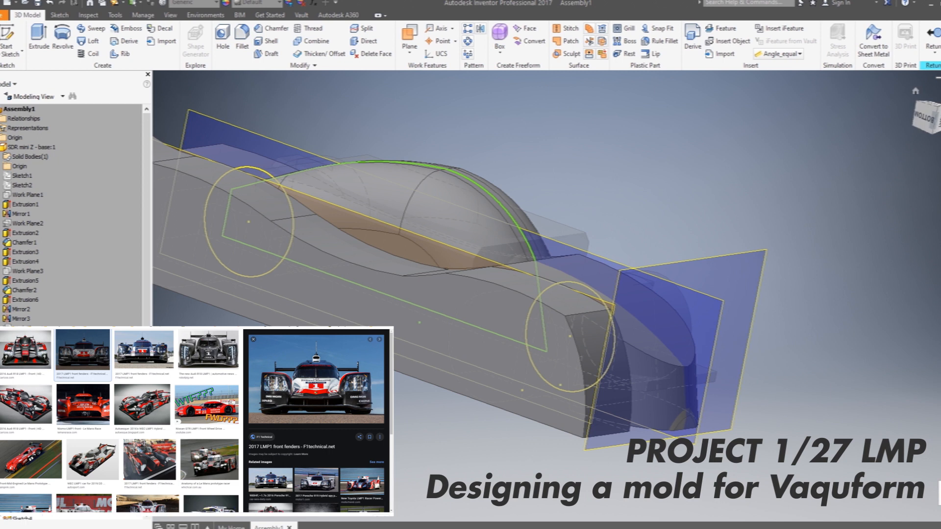
Start a sketch on the front work plane and draw a nearly straight arc leaning inward up the fender's outer side.
click(936, 120)
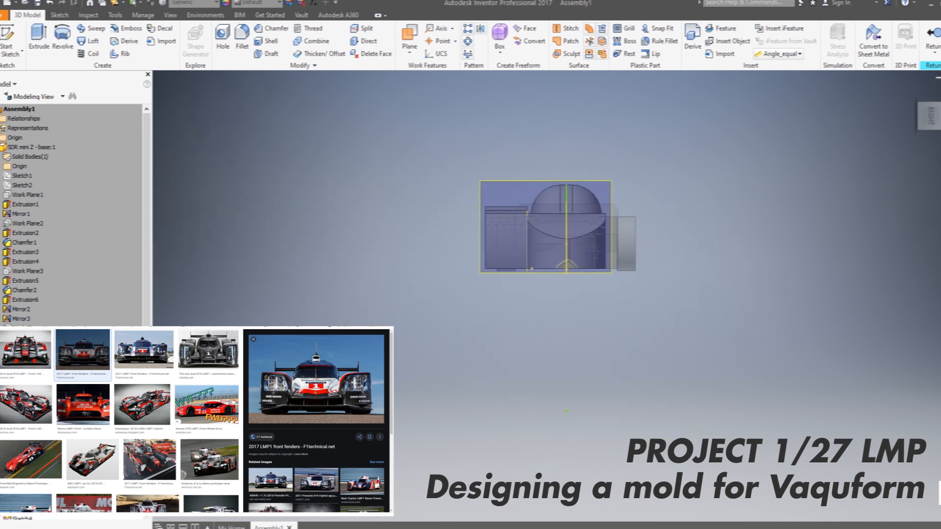
scroll(494, 211, down, 5)
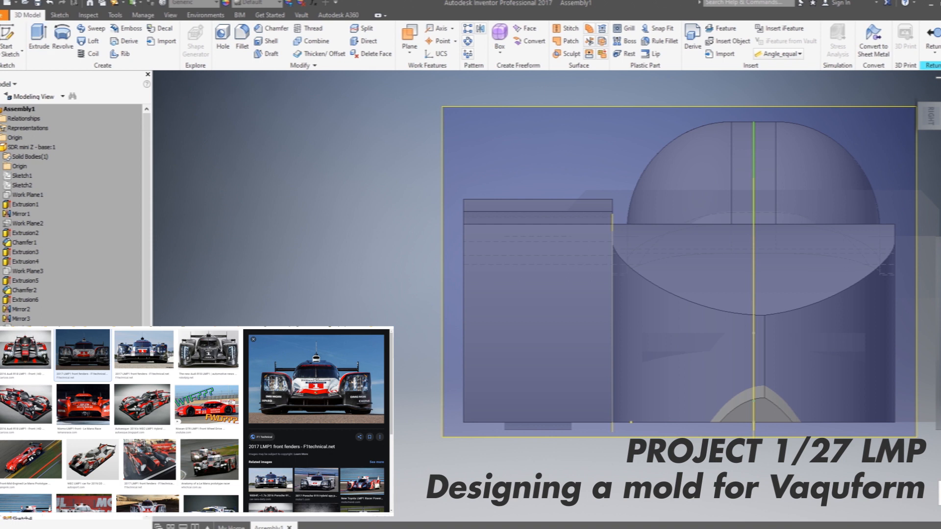
click(485, 107)
click(520, 99)
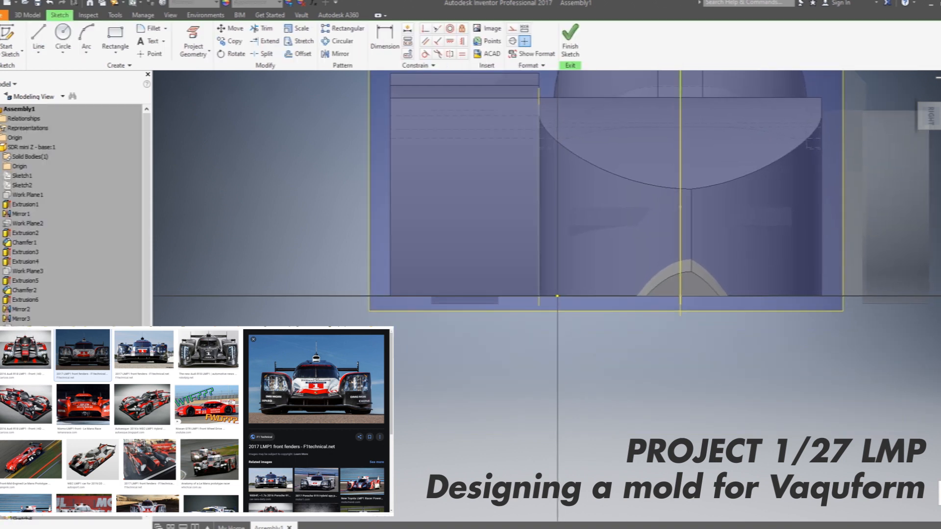
click(86, 41)
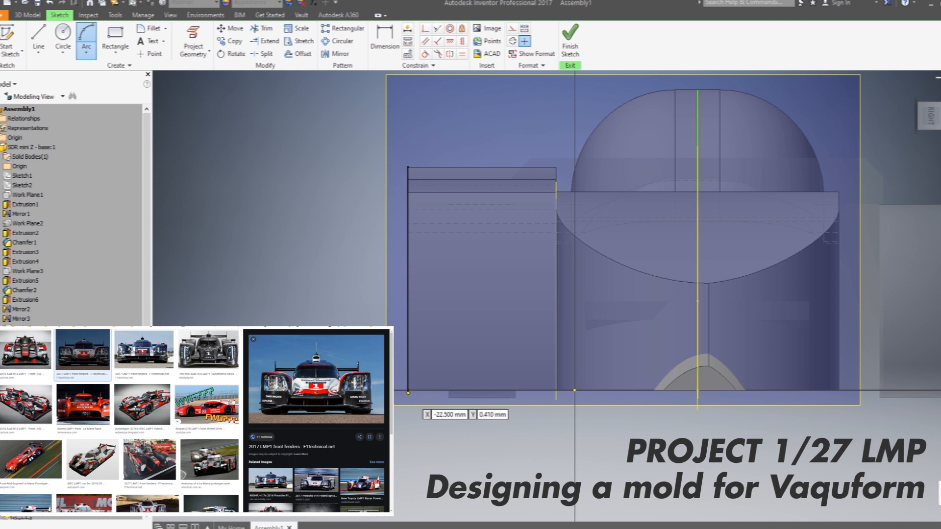
click(408, 391)
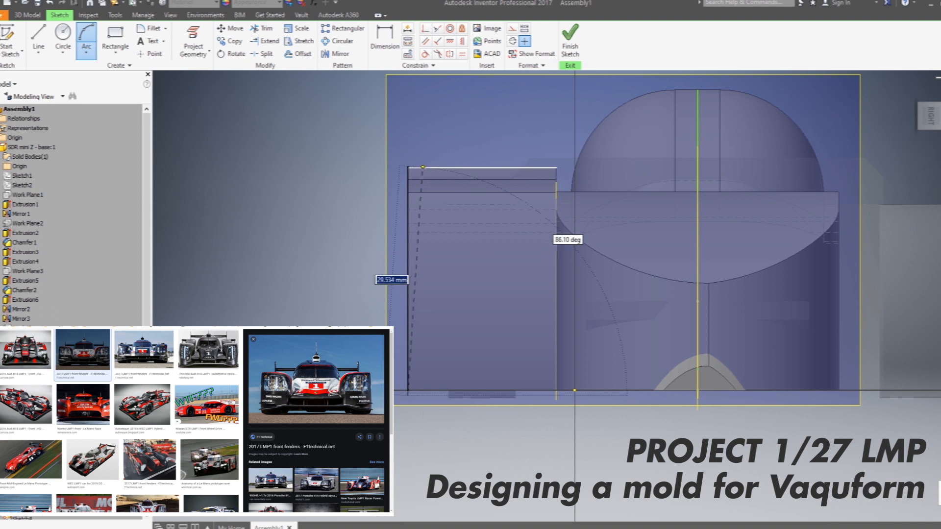
click(423, 167)
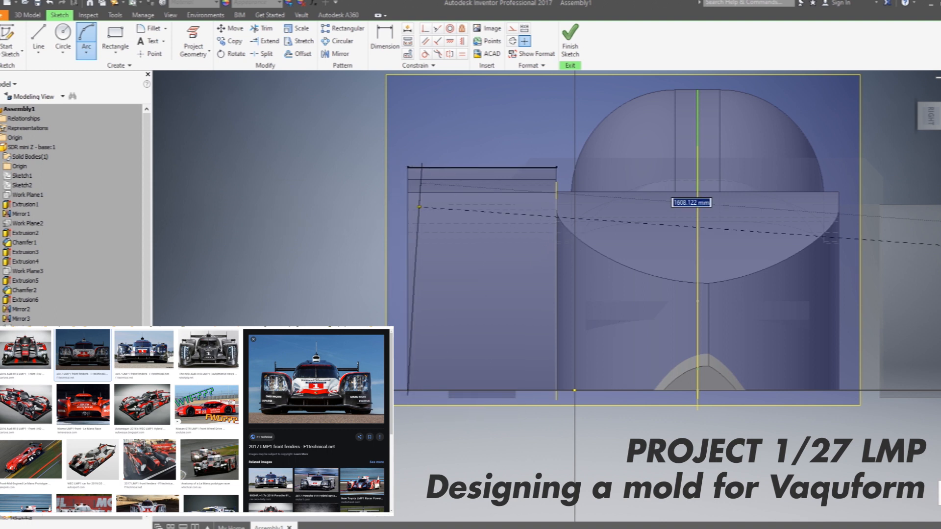
click(418, 215)
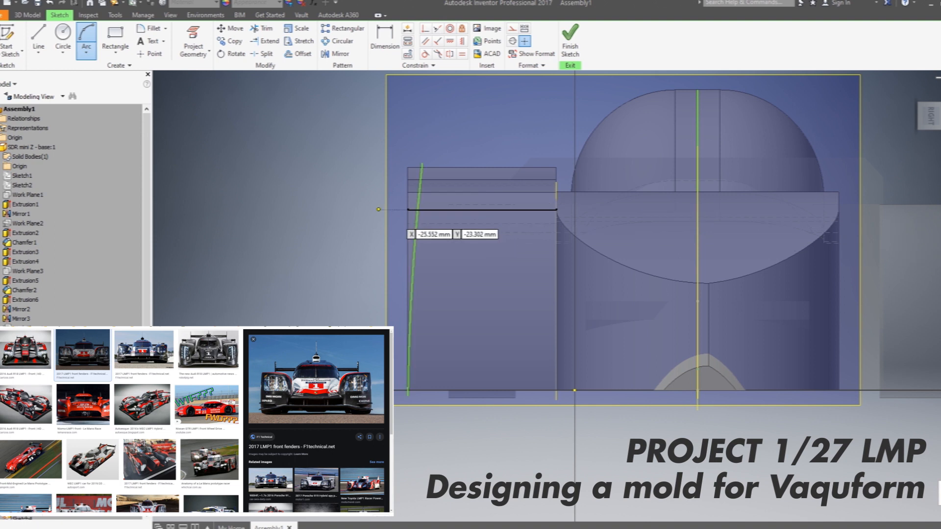
Close the arc into a profile with three straight lines outside the fender and finish the front sketch.
key(l)
click(422, 162)
click(349, 160)
click(340, 406)
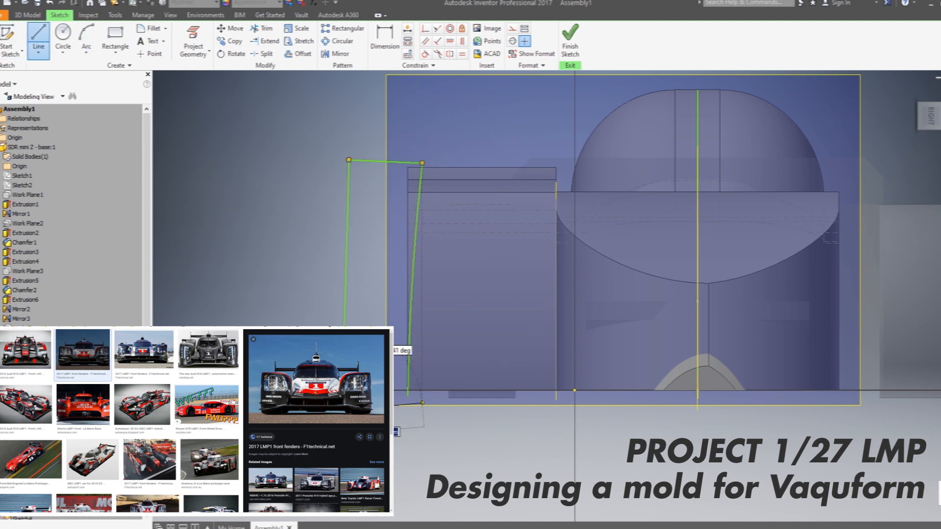
click(408, 395)
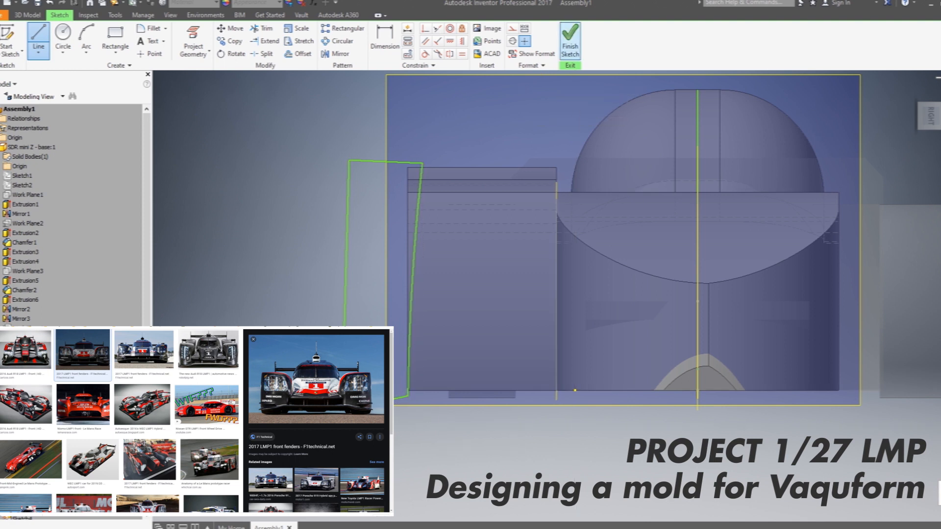
click(569, 42)
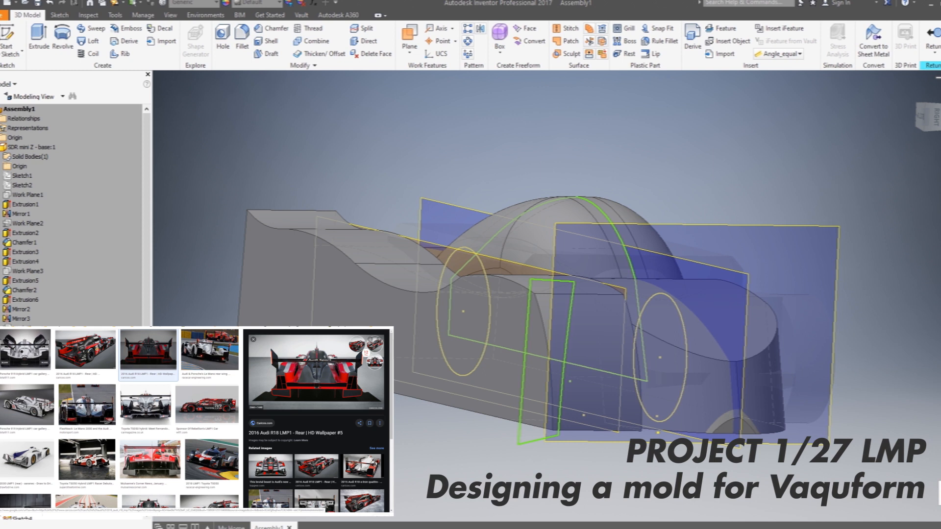
Create another work plane offset from the front plane back to just behind the car's tail.
click(269, 272)
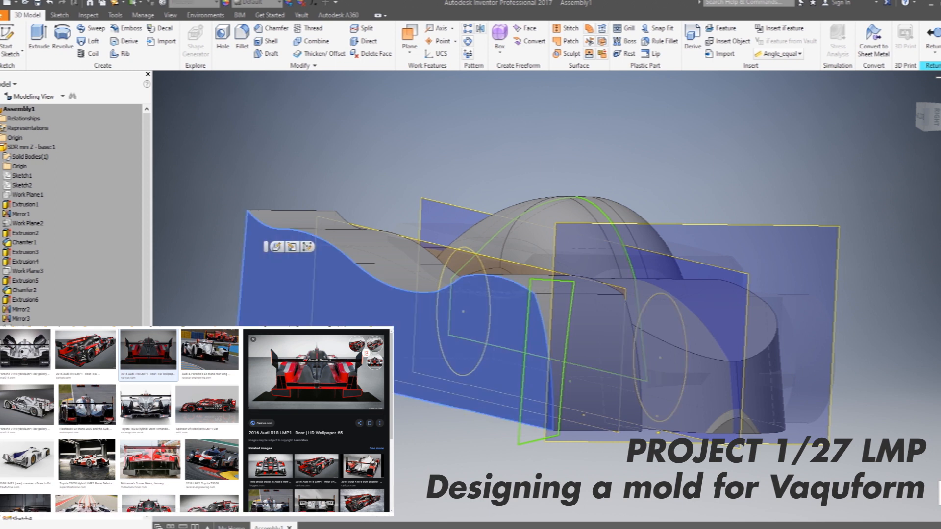
click(410, 51)
click(343, 73)
key(F5)
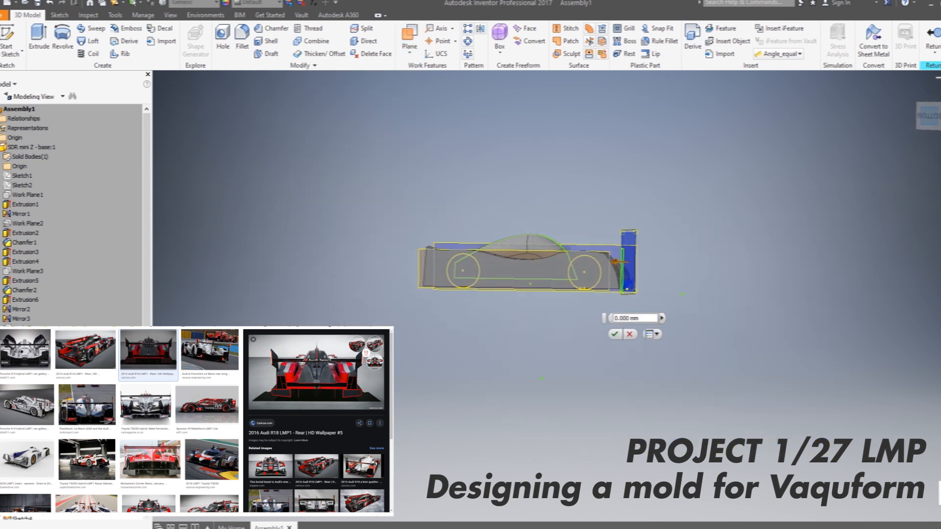
drag(710, 255, 372, 254)
key(Return)
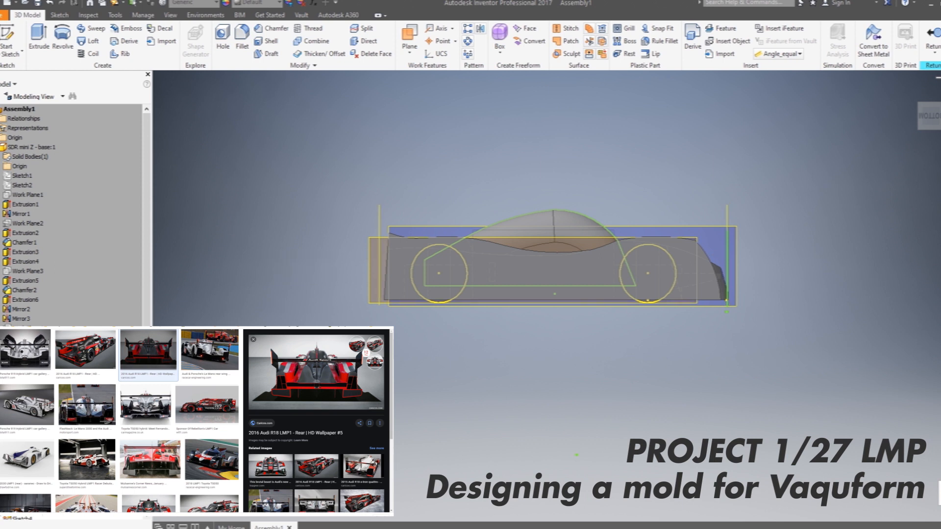
On the rear work plane, sketch a closed stepped profile of straight lines along the fender's outer side and finish the sketch.
key(F6)
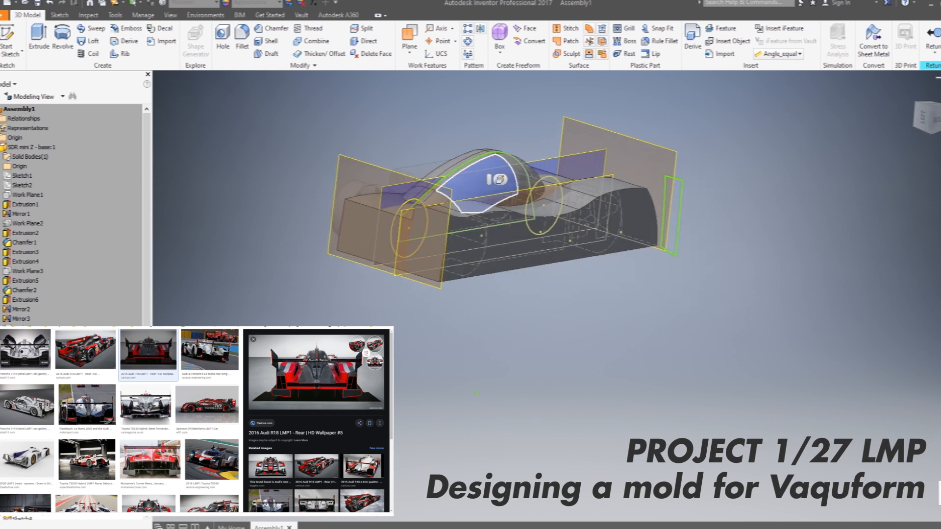
click(368, 204)
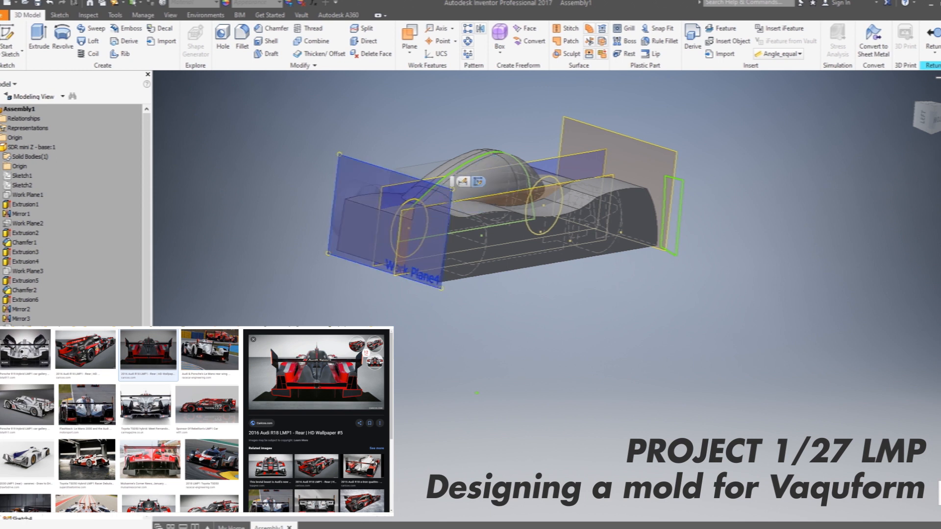
key(Page_Up)
key(s)
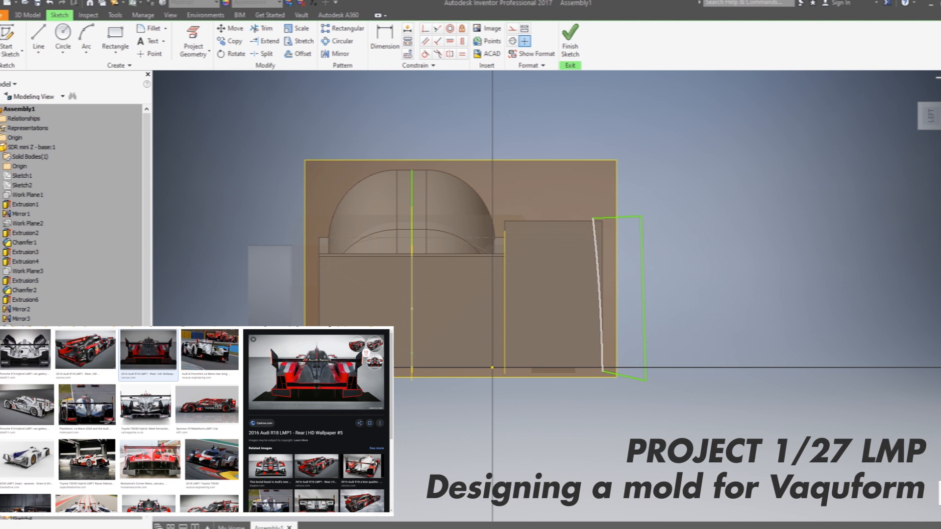
key(l)
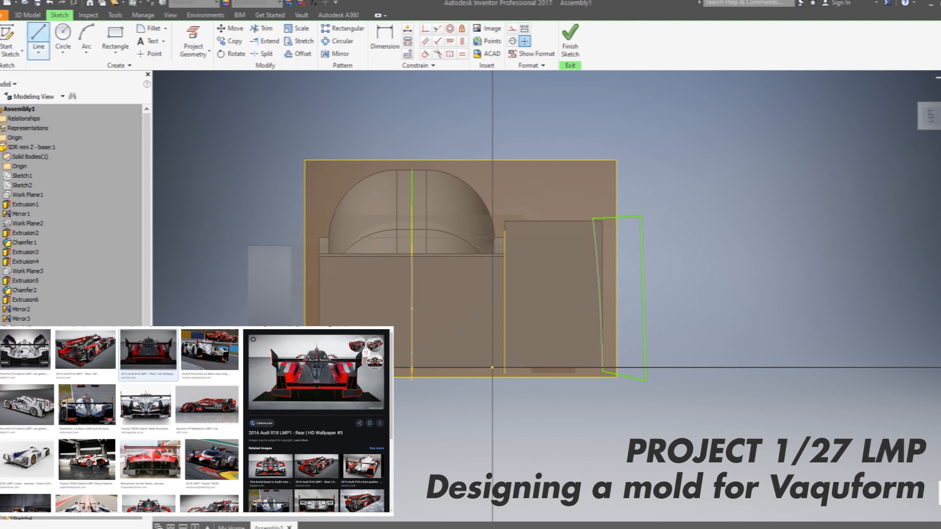
click(602, 359)
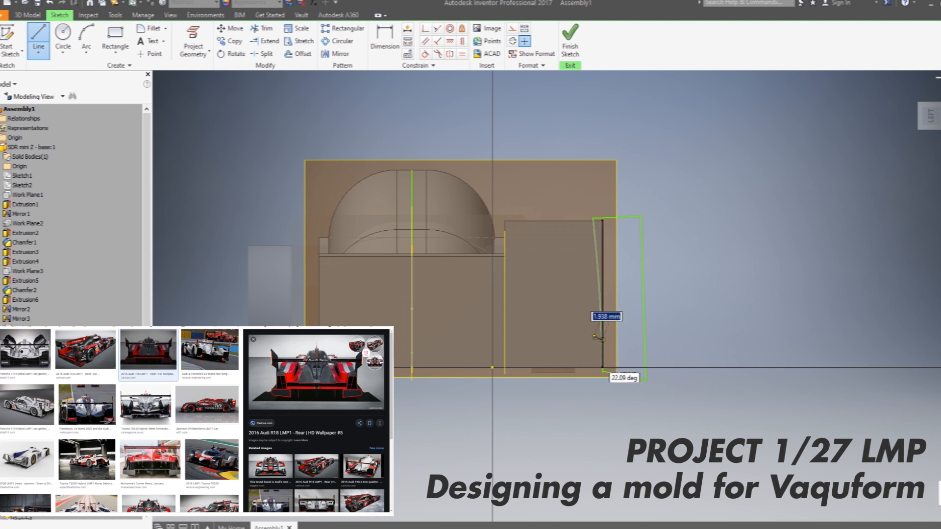
click(595, 337)
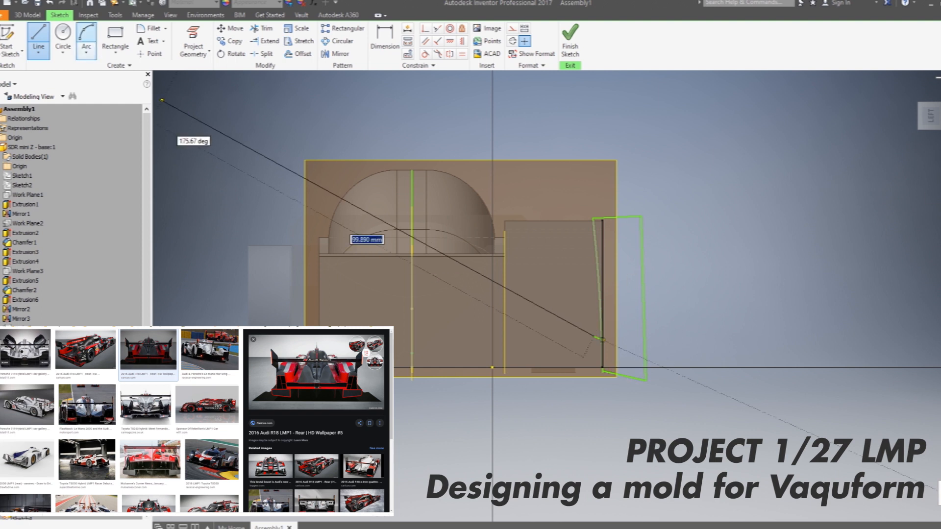
click(589, 212)
click(627, 210)
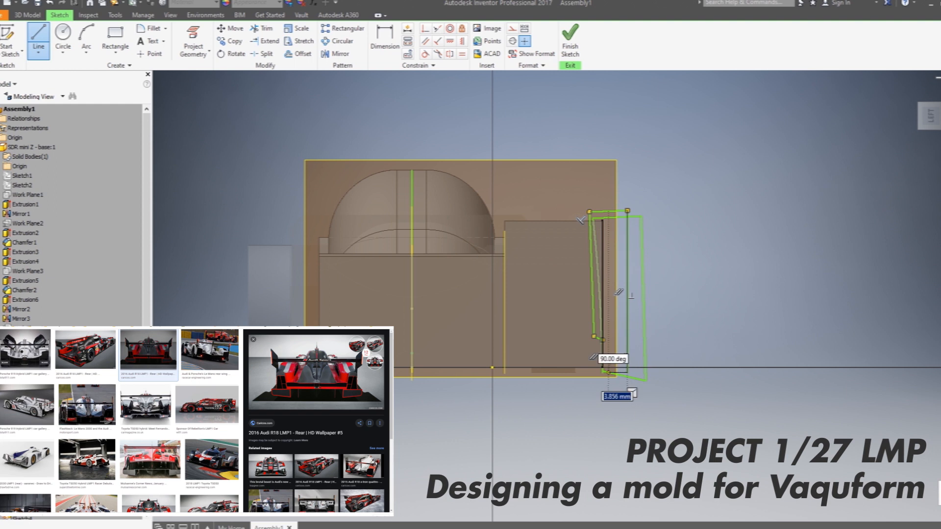
click(603, 373)
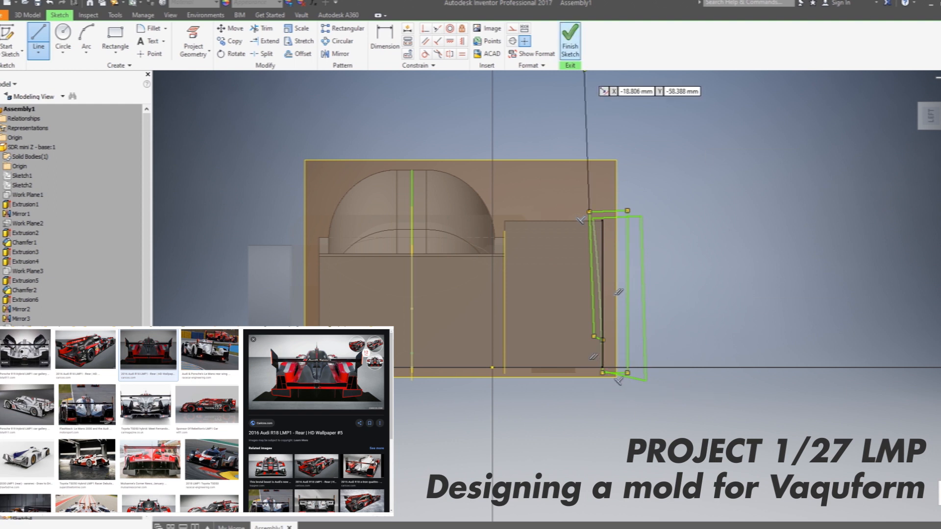
click(570, 39)
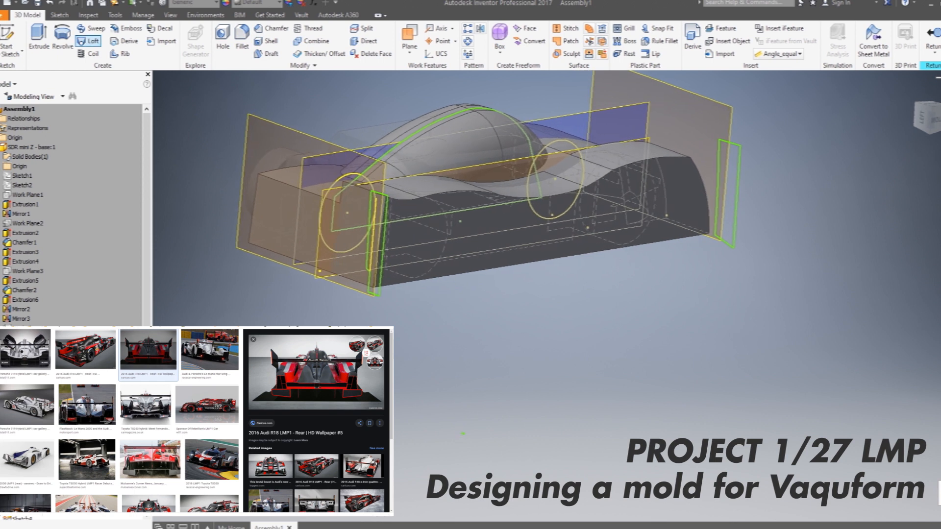
Start a loft cut along the fender's outer side using the rear and front profiles as sections.
click(93, 28)
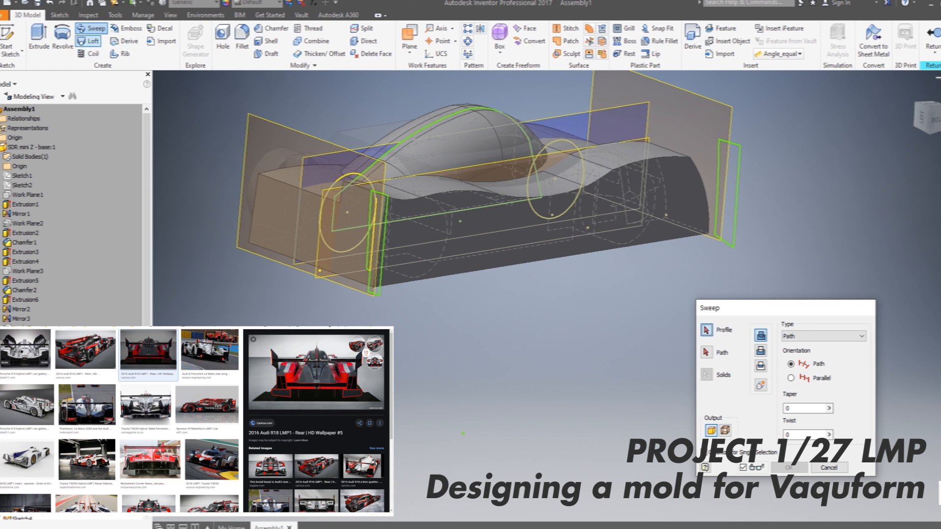
click(90, 41)
click(379, 288)
click(729, 195)
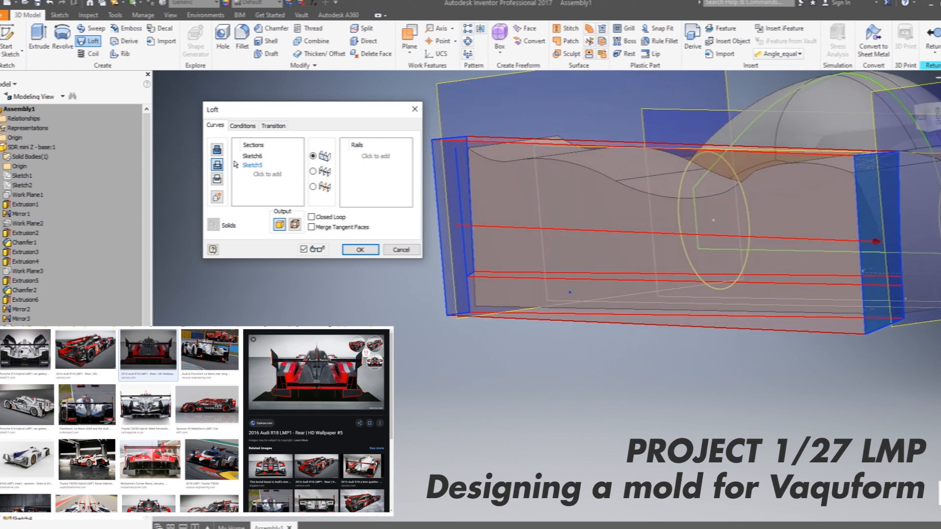
Apply a direction condition of 90 deg with weight 1 to both loft sections and complete the loft.
key(ctrl+Tab)
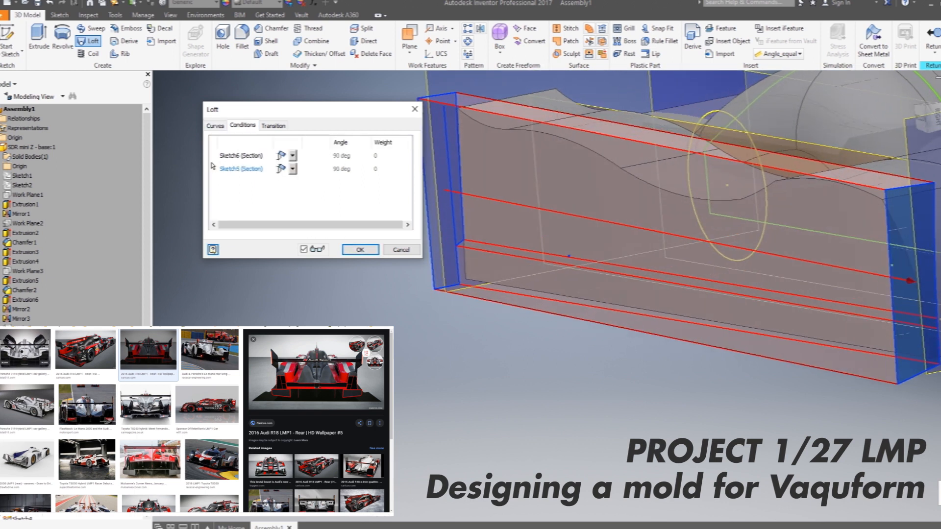
click(293, 155)
click(284, 173)
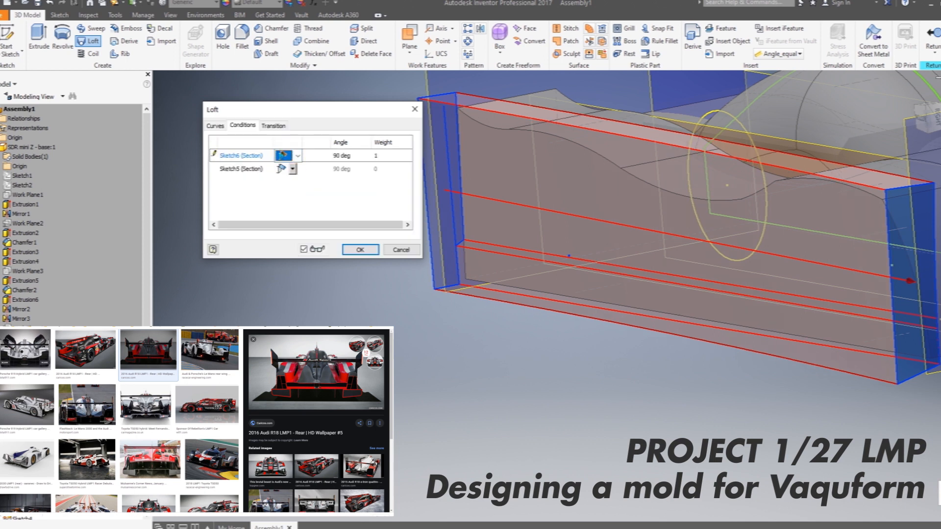
click(292, 169)
click(283, 186)
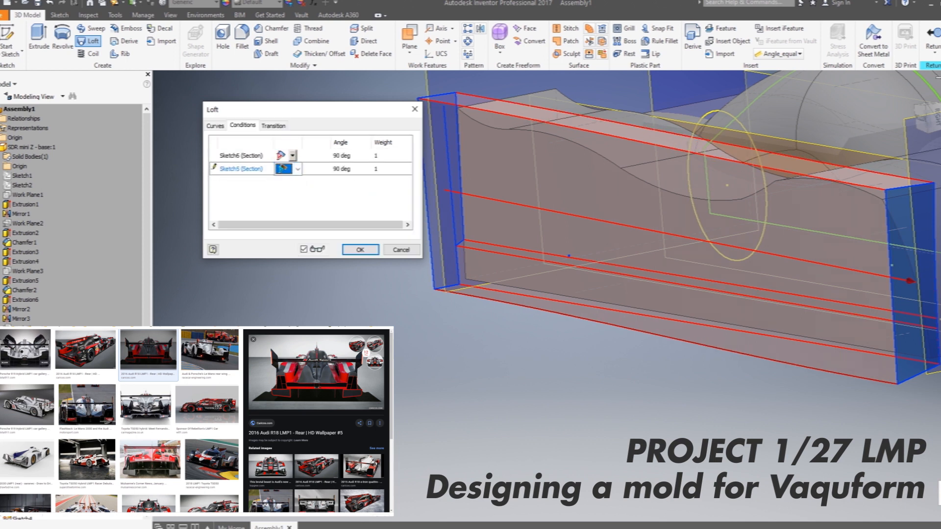
click(361, 249)
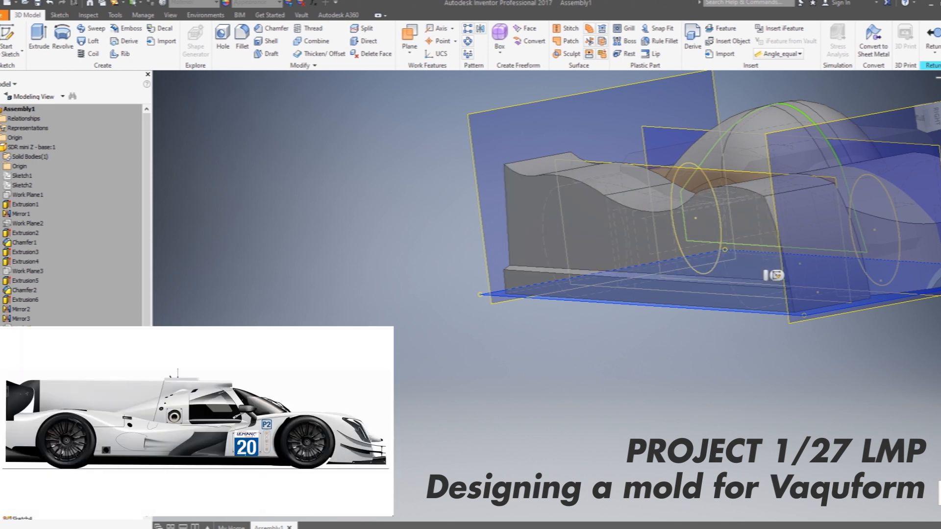
Create a work plane parallel to the car's side, offset outward to just beyond the fender.
click(768, 274)
shift+middle_drag(768, 274, 833, 247)
click(757, 151)
click(409, 45)
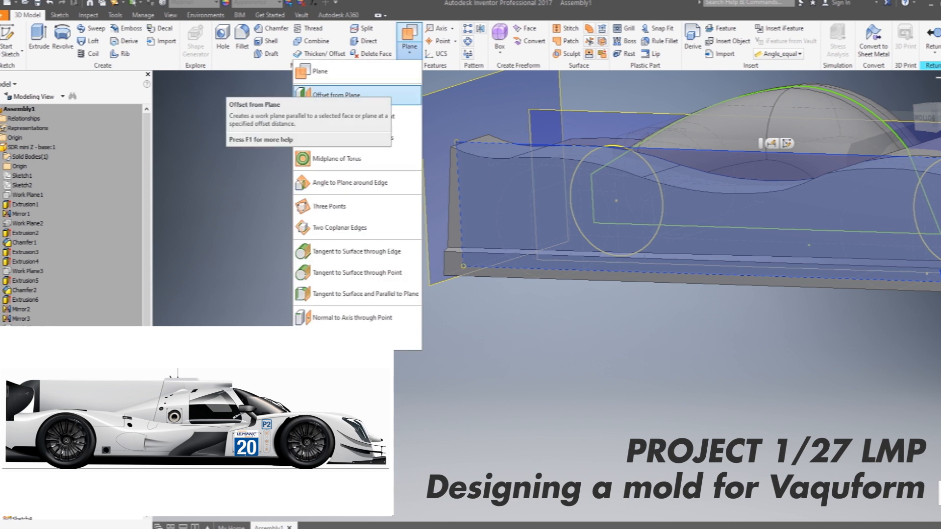
click(334, 94)
shift+middle_drag(637, 235, 637, 334)
scroll(637, 334, down, 3)
click(931, 116)
drag(547, 339, 547, 384)
scroll(585, 379, up, 5)
key(Return)
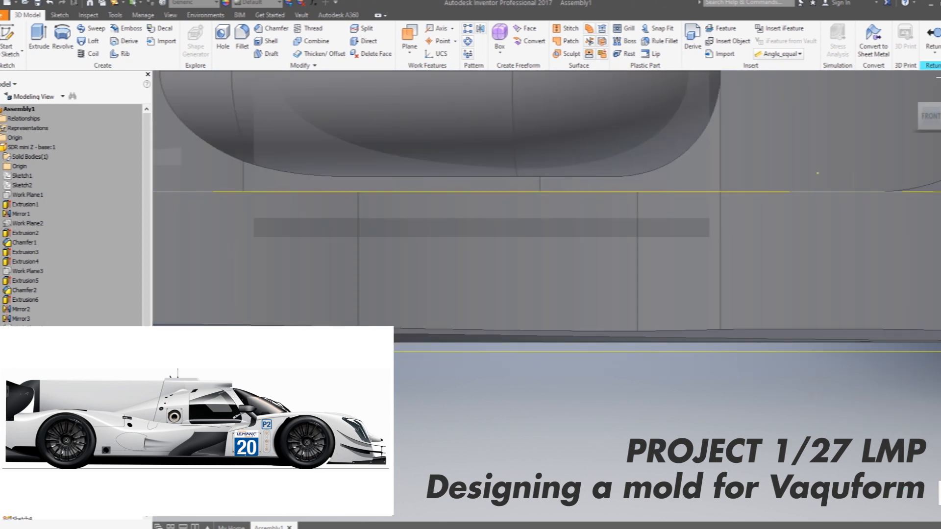
On the side work plane, sketch a closed six-sided outline between the wheels with a step toward the front wheel, then finish the sketch.
click(579, 352)
click(599, 345)
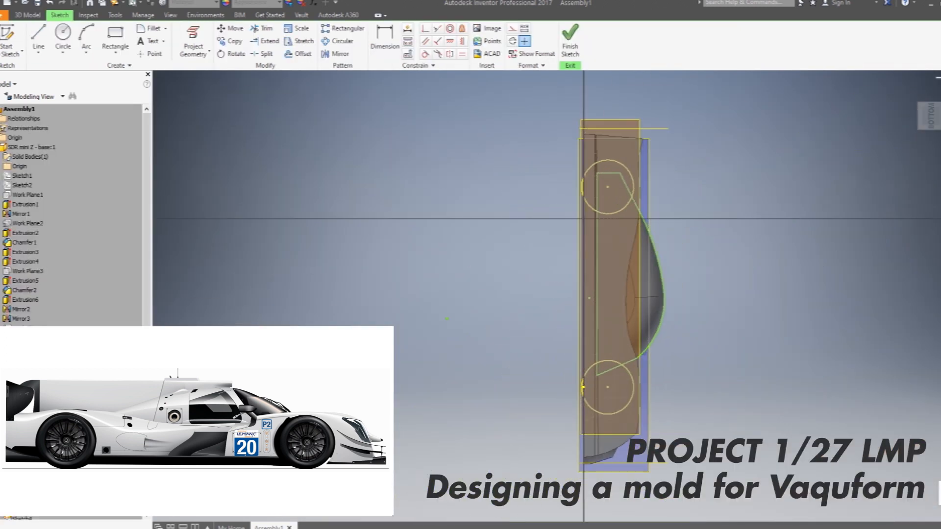
click(940, 92)
scroll(555, 232, up, 3)
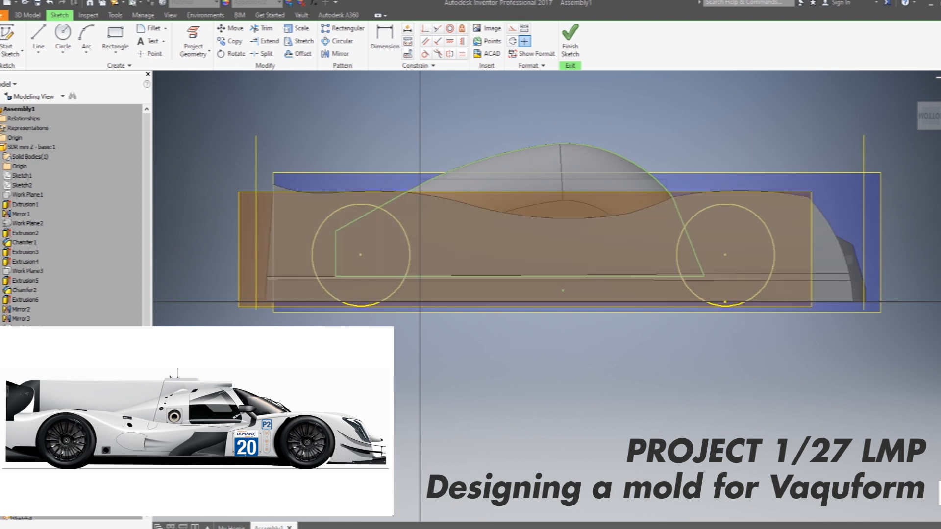
click(39, 39)
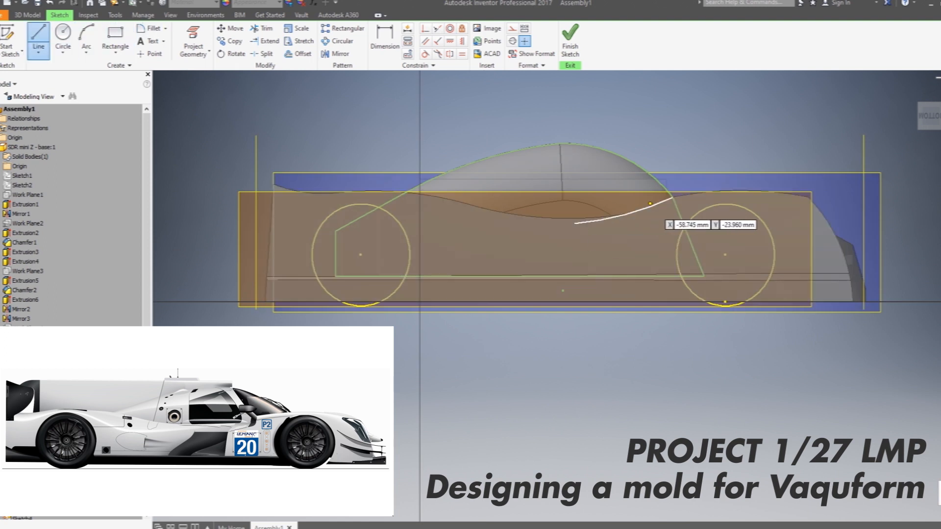
click(642, 234)
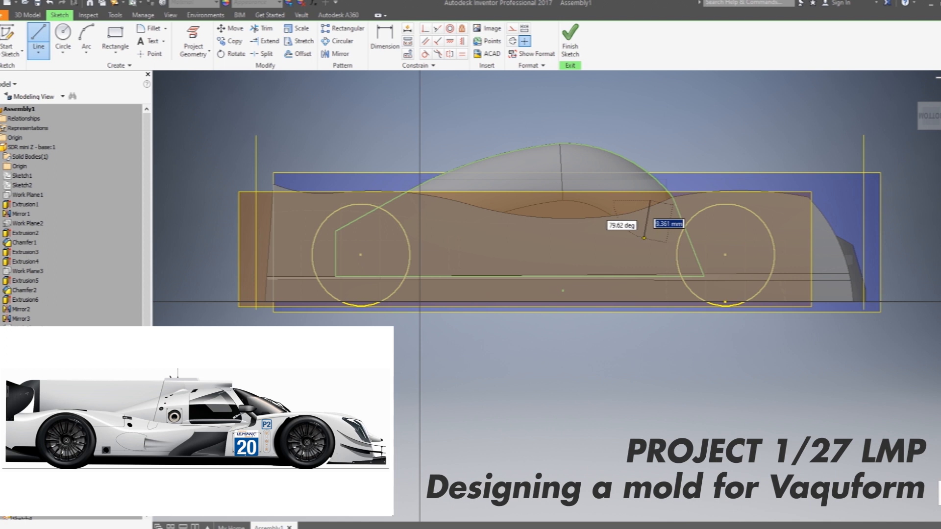
click(644, 239)
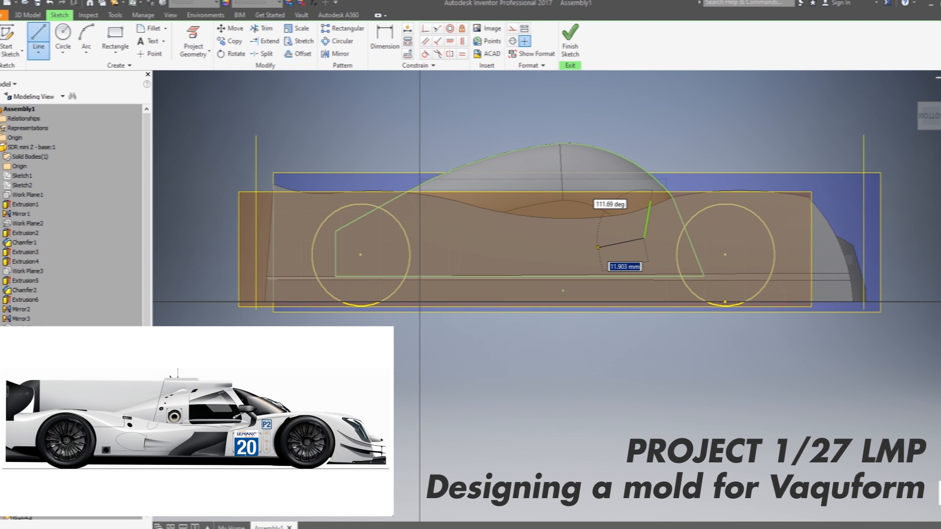
click(597, 247)
click(585, 312)
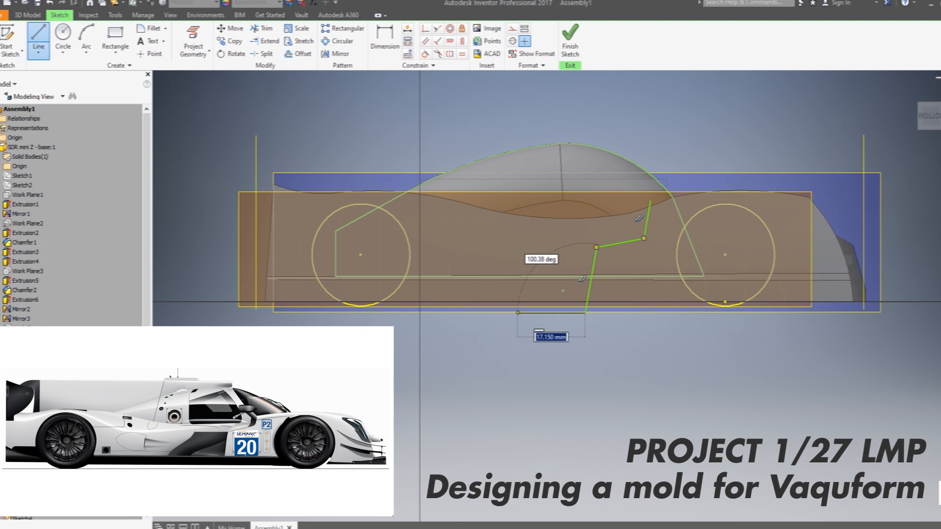
click(494, 313)
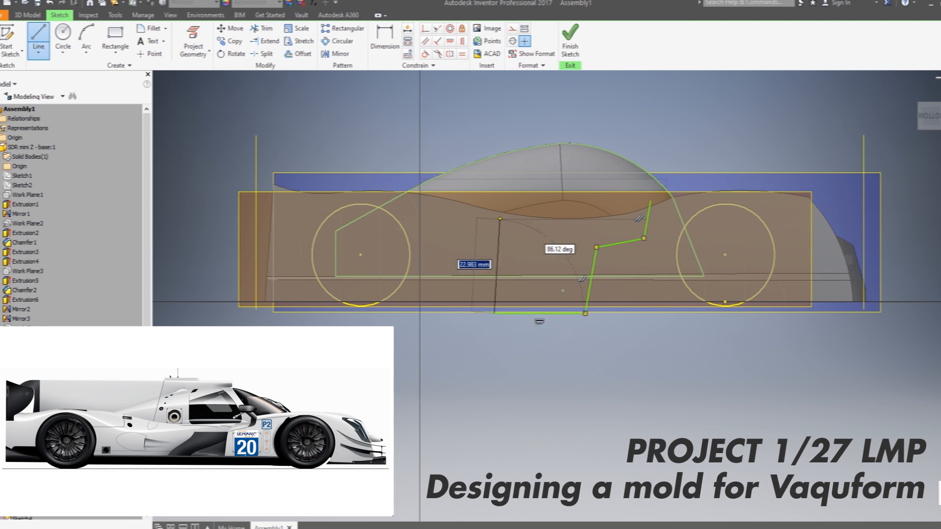
click(651, 201)
click(570, 39)
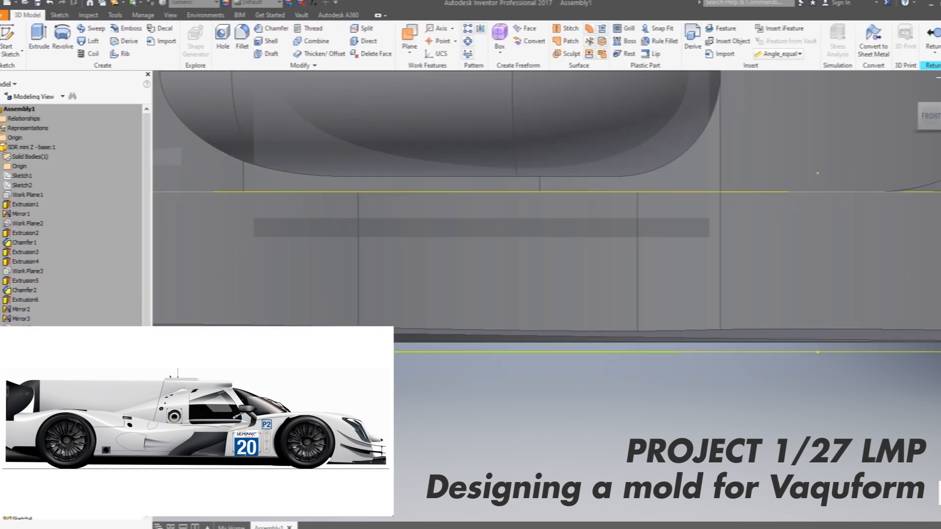
Edit the side sketch to raise the outline's bottom edge to the top of the sill and finish the sketch.
click(588, 352)
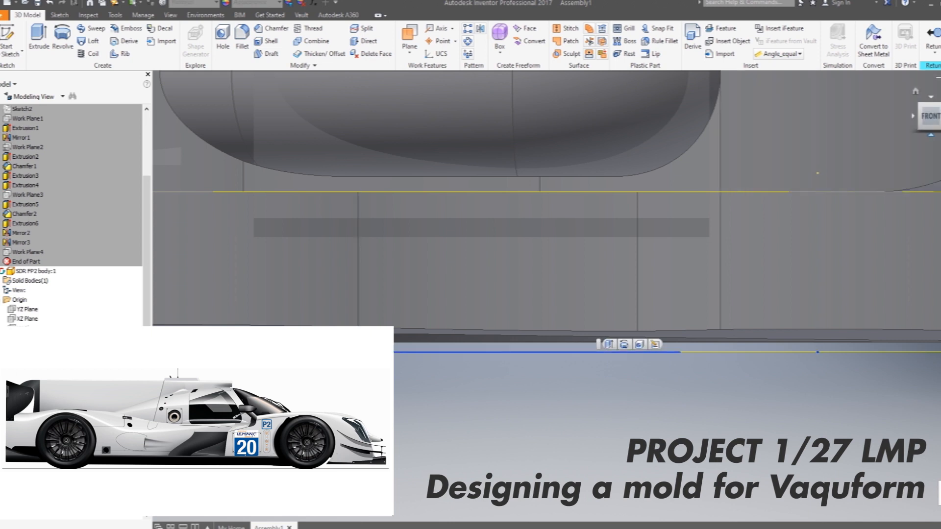
click(932, 134)
click(655, 345)
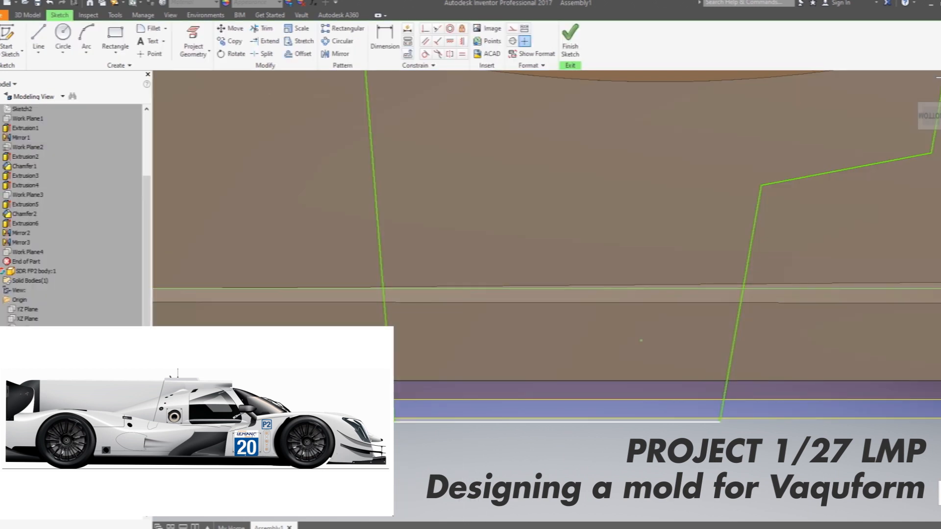
drag(612, 422, 612, 277)
scroll(546, 251, down, 8)
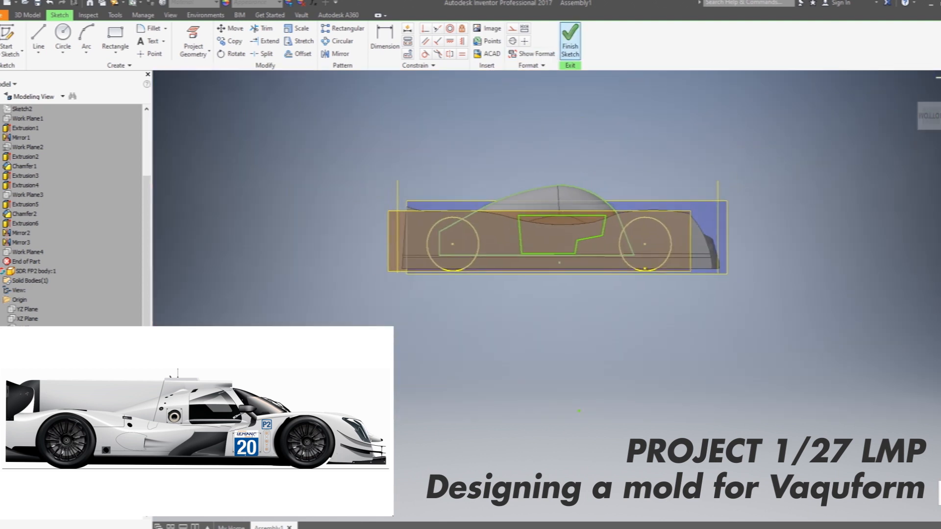
click(570, 41)
Extrude the stepped side outline inward as a cut to form a recess in the fender between the wheels.
shift+middle_drag(578, 414, 579, 421)
scroll(544, 206, up, 5)
shift+middle_drag(555, 191, 530, 260)
click(39, 40)
drag(473, 389, 601, 288)
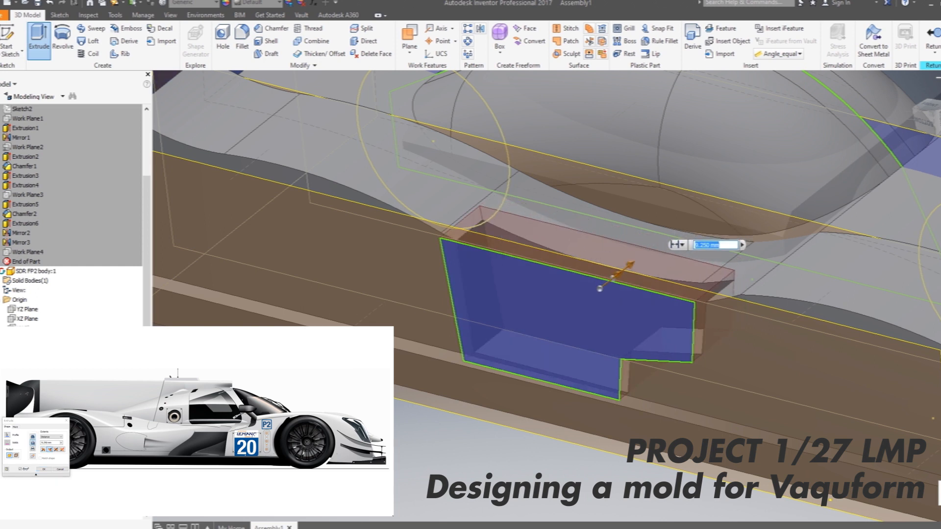
key(Return)
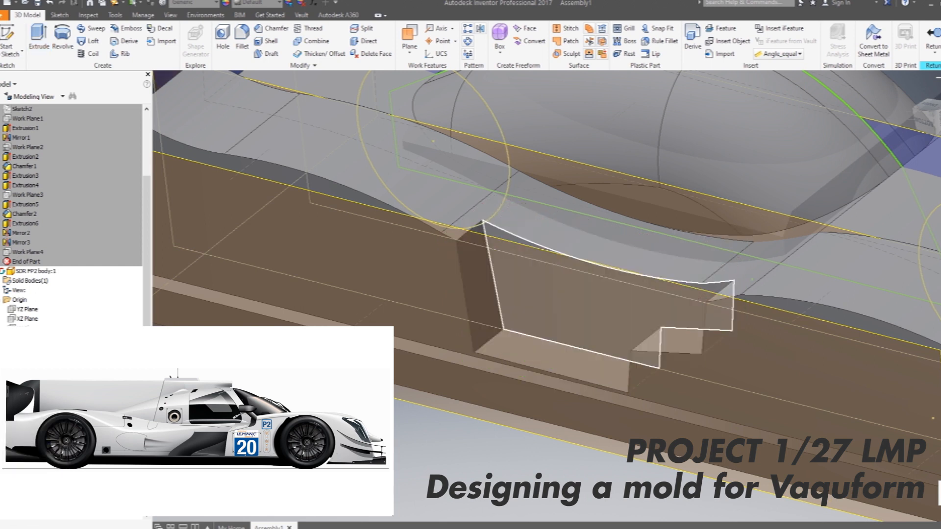
Fillet the inner and outer vertical edges at the recess's rear end with a large radius of about 20 mm.
click(462, 278)
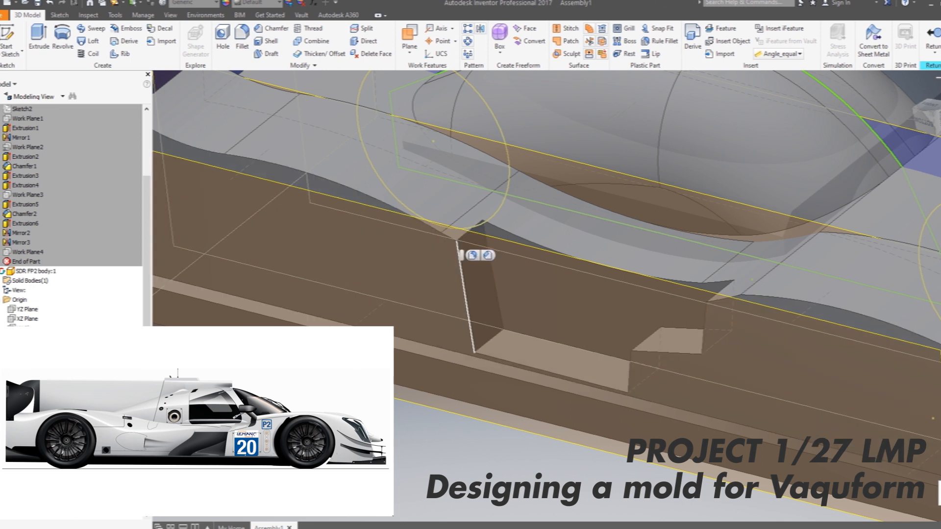
click(497, 297)
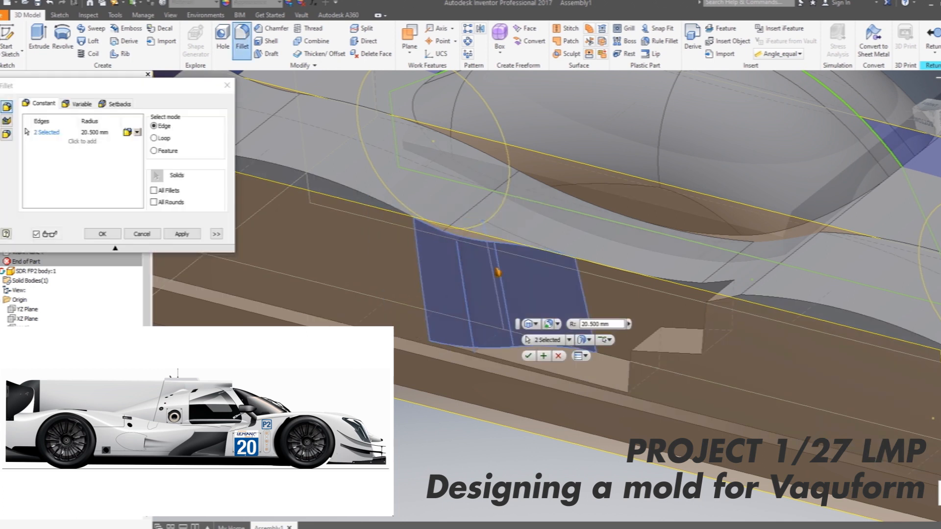
drag(497, 272, 503, 287)
shift+middle_drag(503, 287, 468, 316)
click(534, 370)
scroll(564, 265, up, 5)
key(Escape)
Hide the rear and front work planes around the car body.
scroll(589, 216, down, 4)
scroll(540, 304, up, 3)
shift+middle_drag(539, 353, 578, 285)
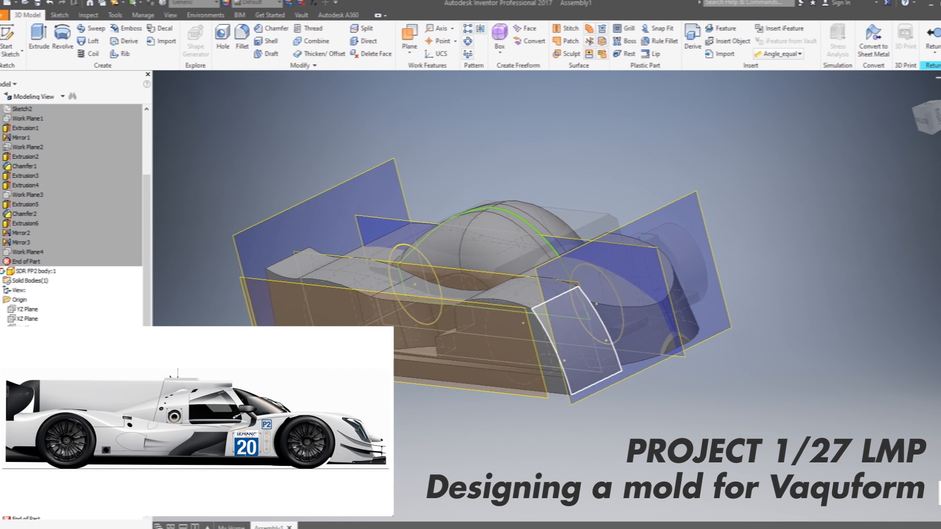
right_click(290, 207)
click(319, 220)
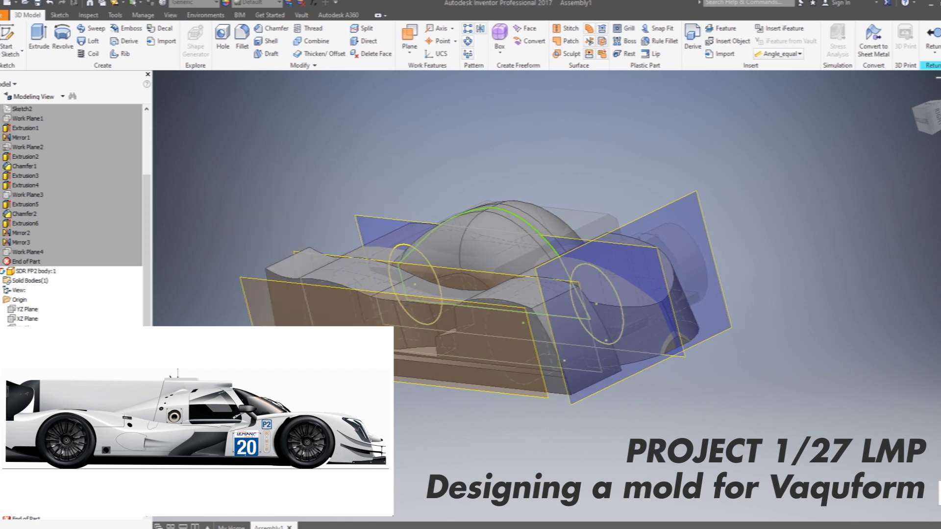
right_click(657, 216)
click(685, 229)
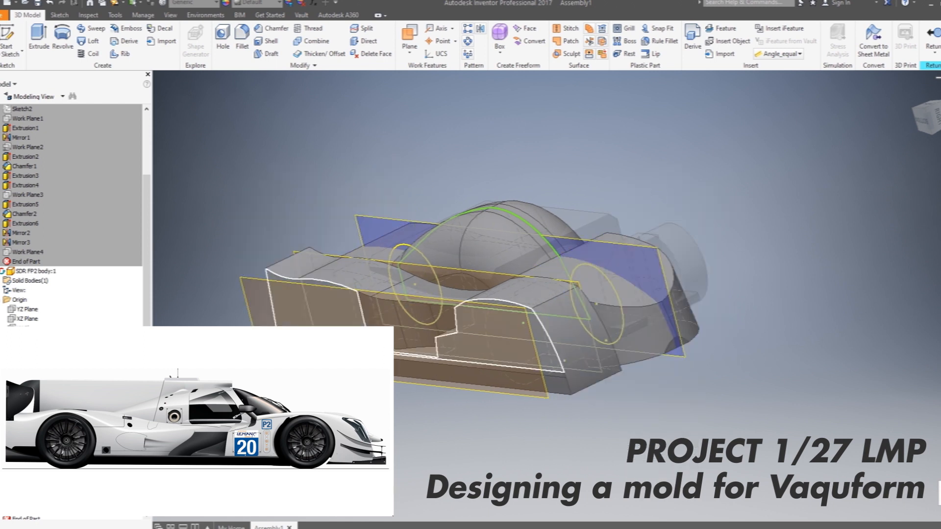
Hide the two lengthwise work planes on the outer and inner sides of the near fender.
right_click(446, 299)
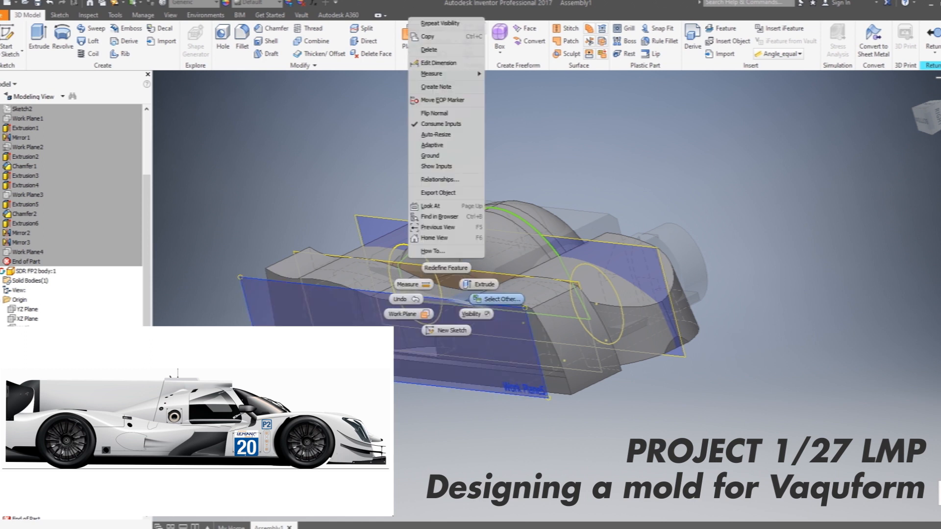
click(473, 314)
right_click(474, 261)
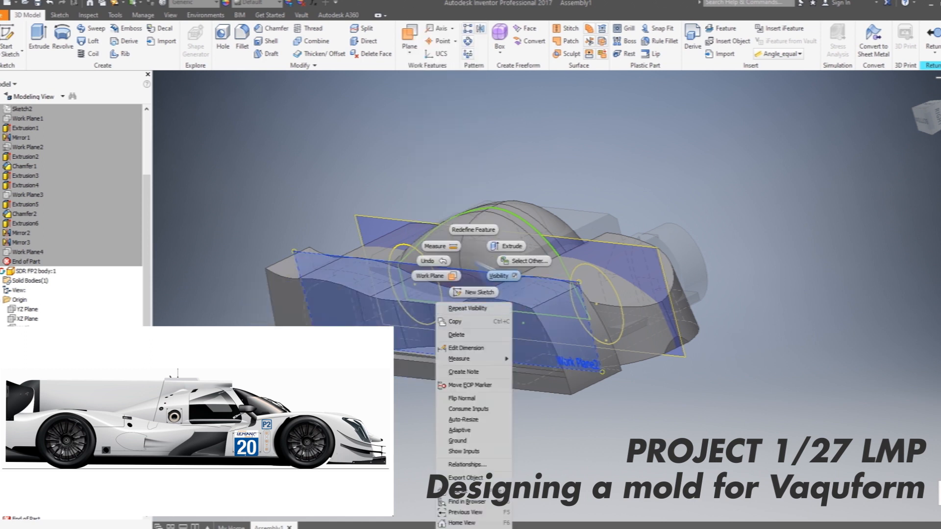
click(500, 275)
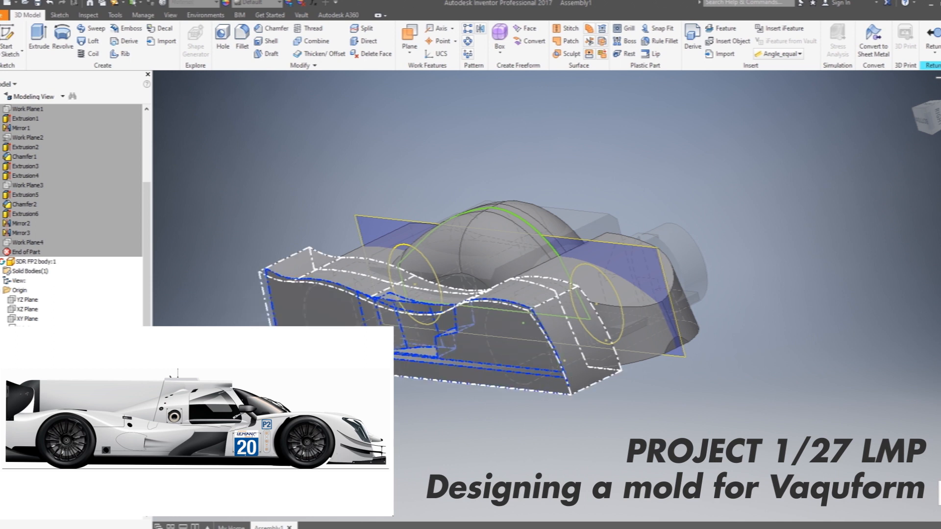
Mirror the near fender features across the car's central plane to form the opposite side, and hide that plane.
key(Escape)
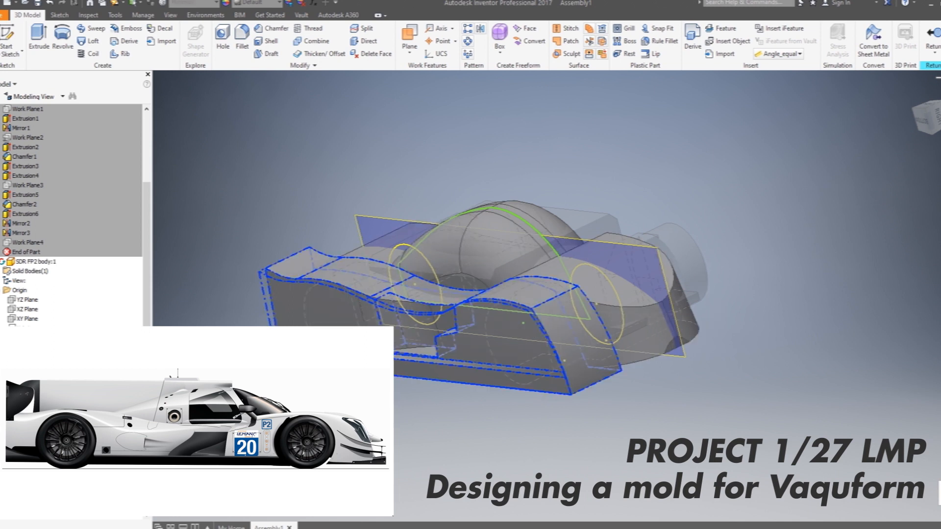
key(m)
key(i)
click(421, 313)
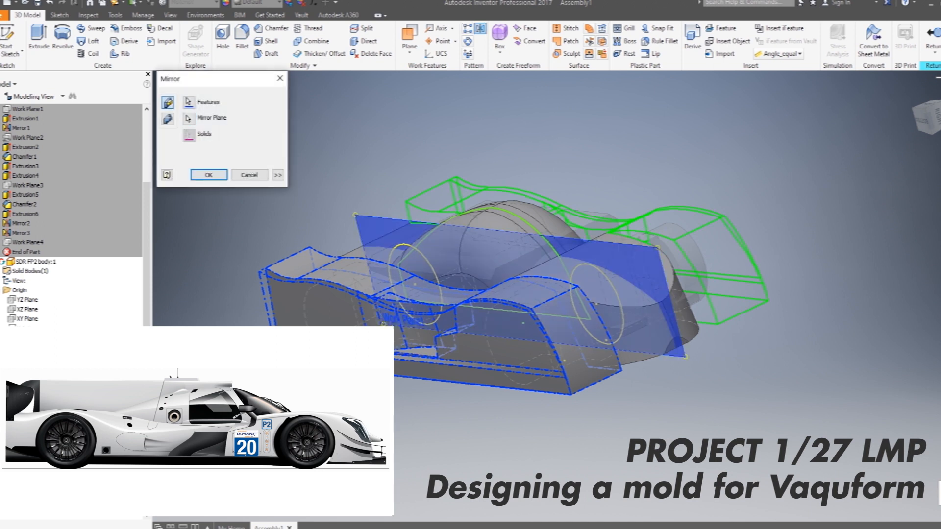
key(Return)
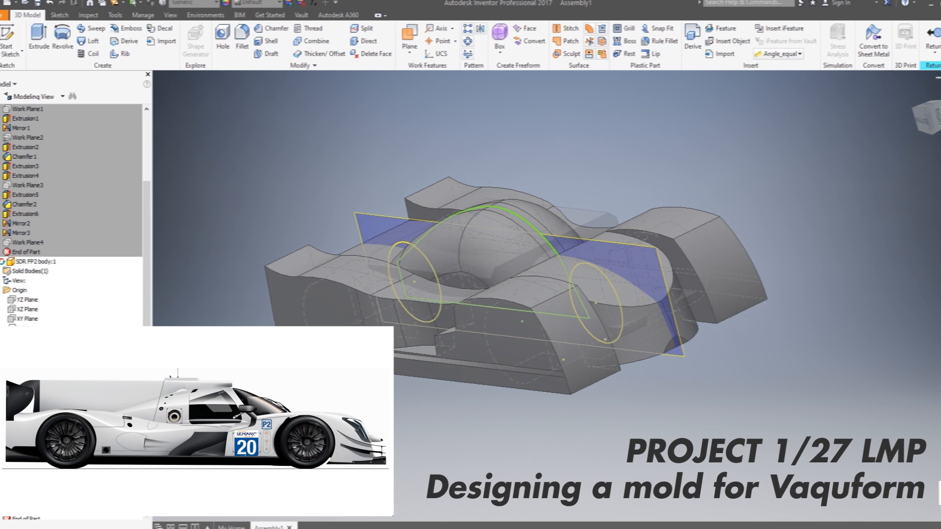
right_click(595, 279)
click(642, 269)
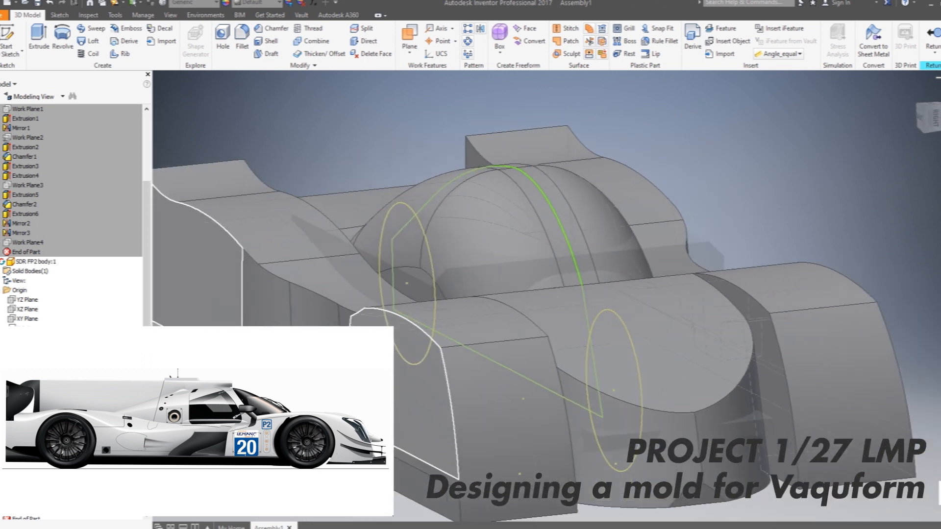
Set up a 4 mm fillet on the outer front vertical edges of both front fenders.
key(f)
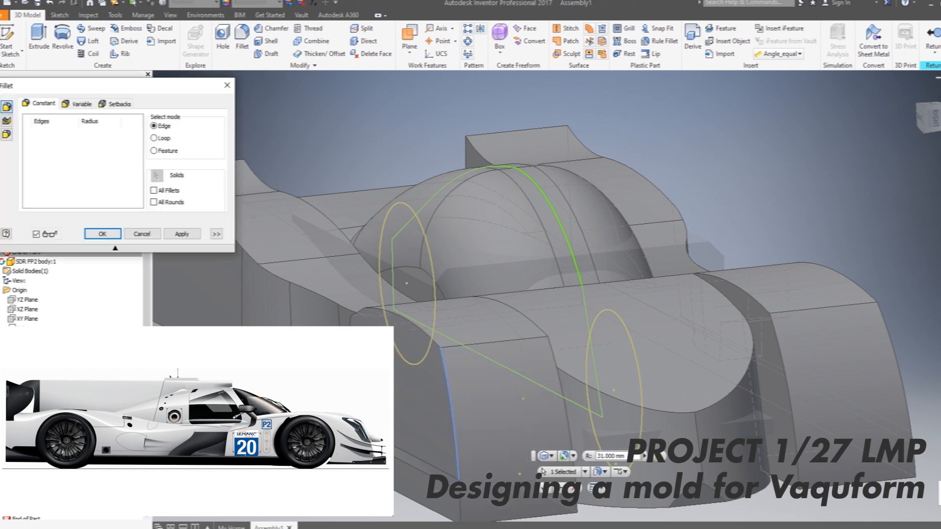
click(450, 440)
click(452, 459)
click(621, 439)
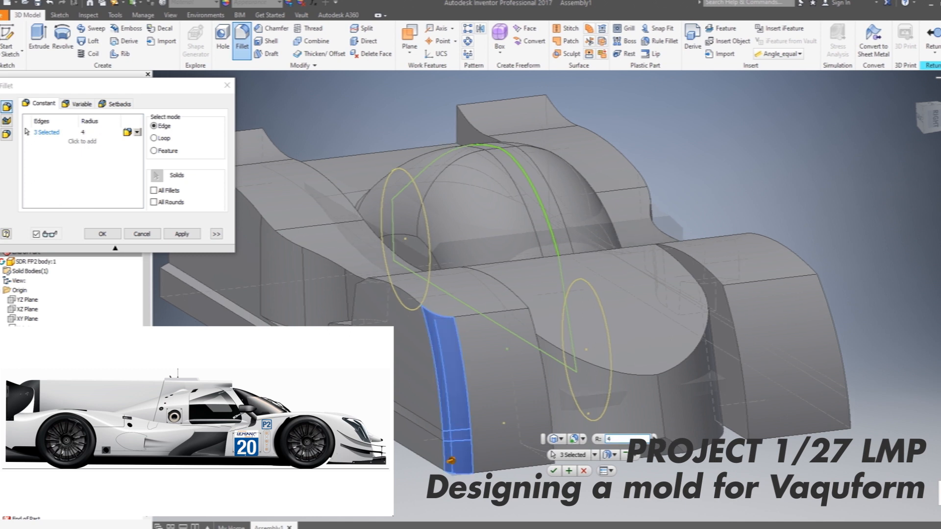
click(832, 330)
click(842, 395)
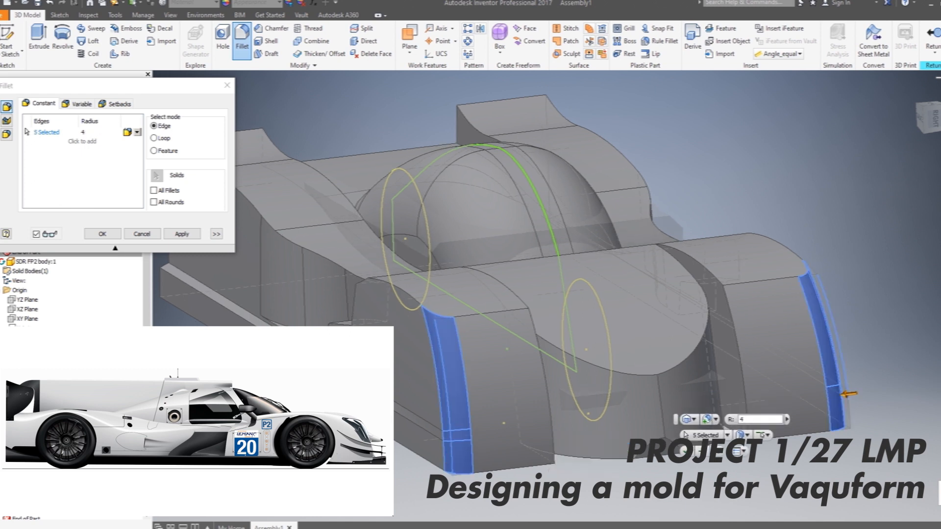
click(848, 393)
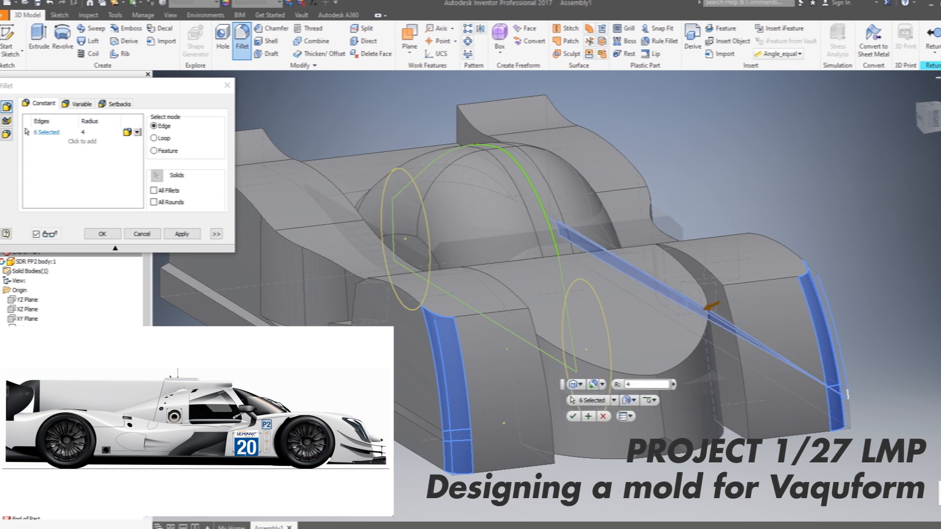
ctrl+click(848, 394)
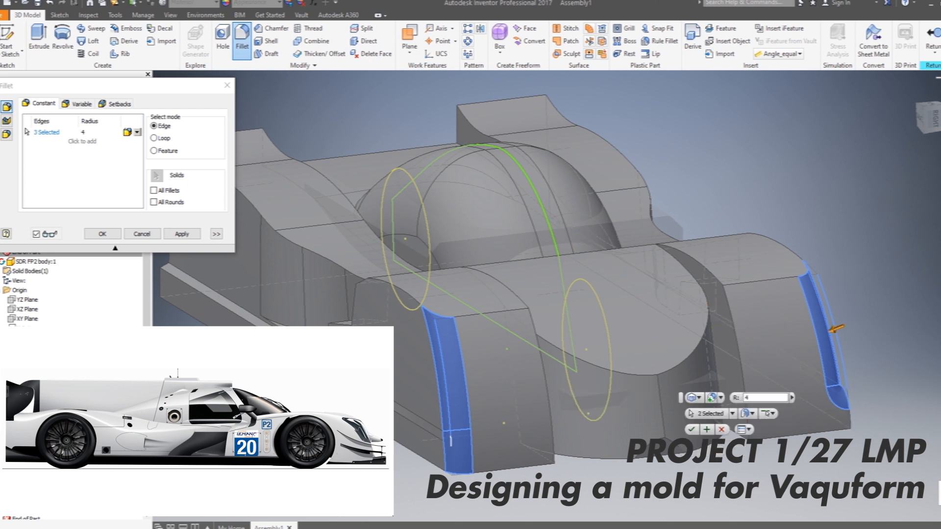
Add the inner front vertical edges of both front fenders to the 4 mm fillet and apply it.
shift+middle_drag(744, 421, 679, 471)
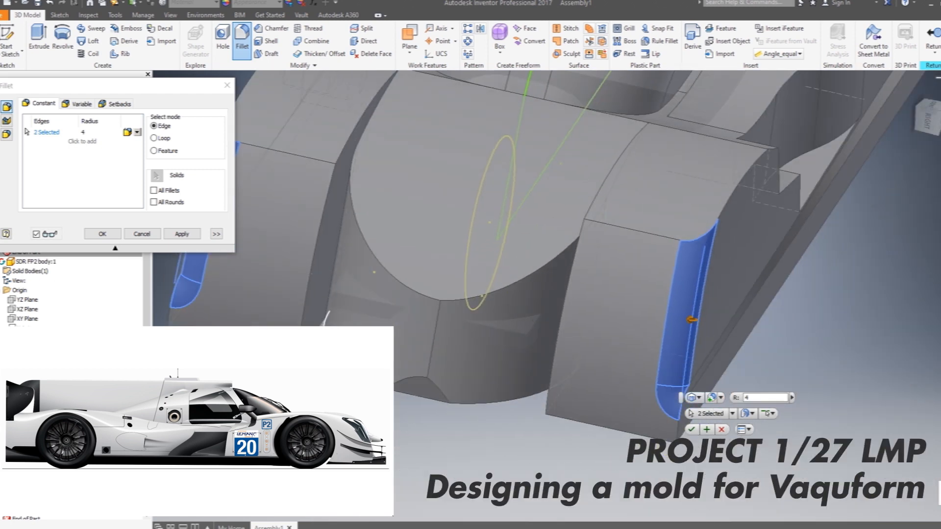
click(318, 236)
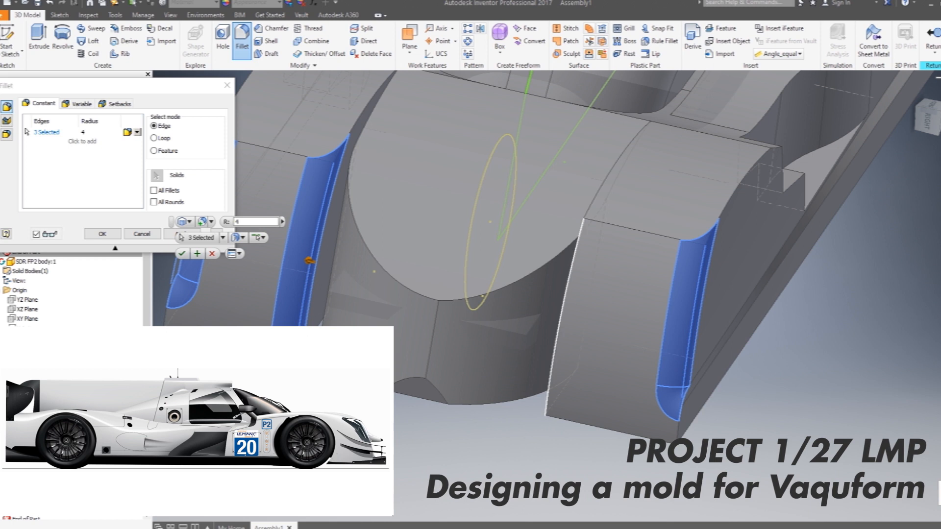
click(574, 333)
shift+middle_drag(574, 334, 711, 392)
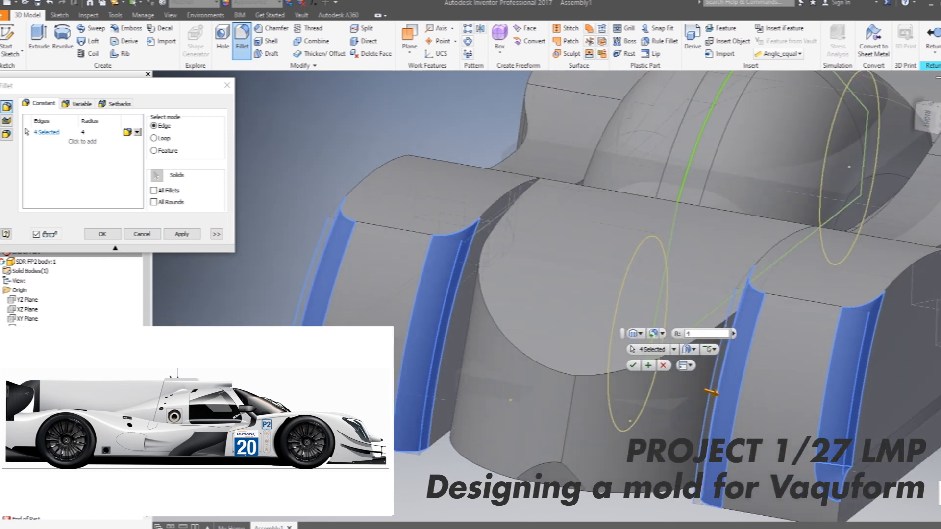
click(500, 201)
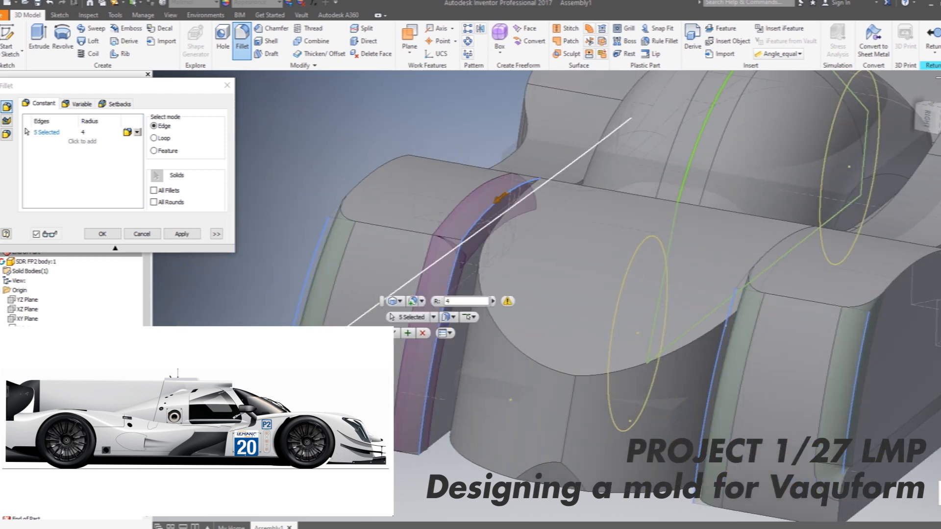
ctrl+click(500, 199)
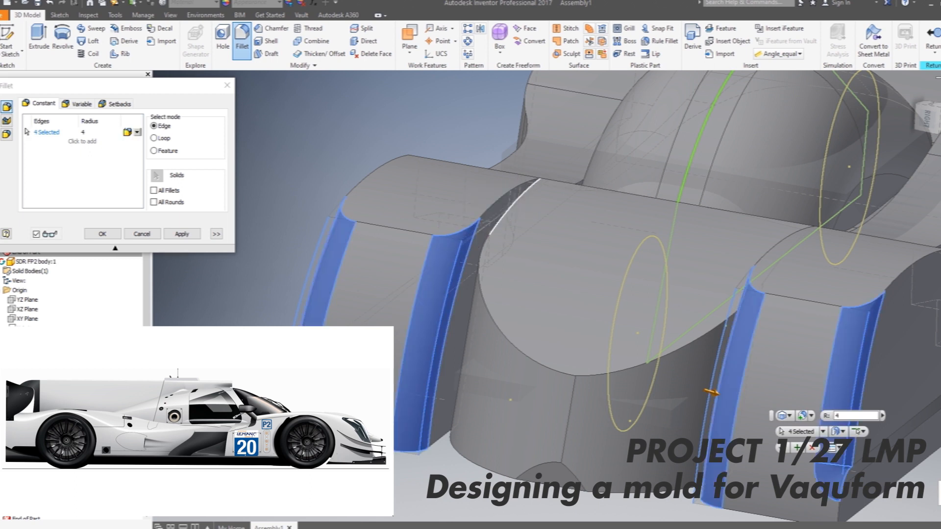
key(Return)
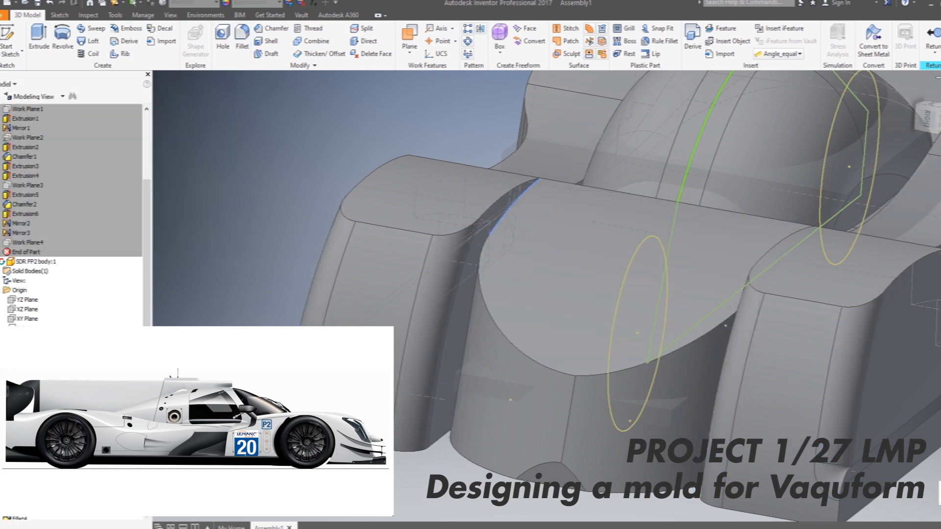
Fillet the edges where the nose's top surface meets both front fenders with a 4 mm radius.
click(514, 212)
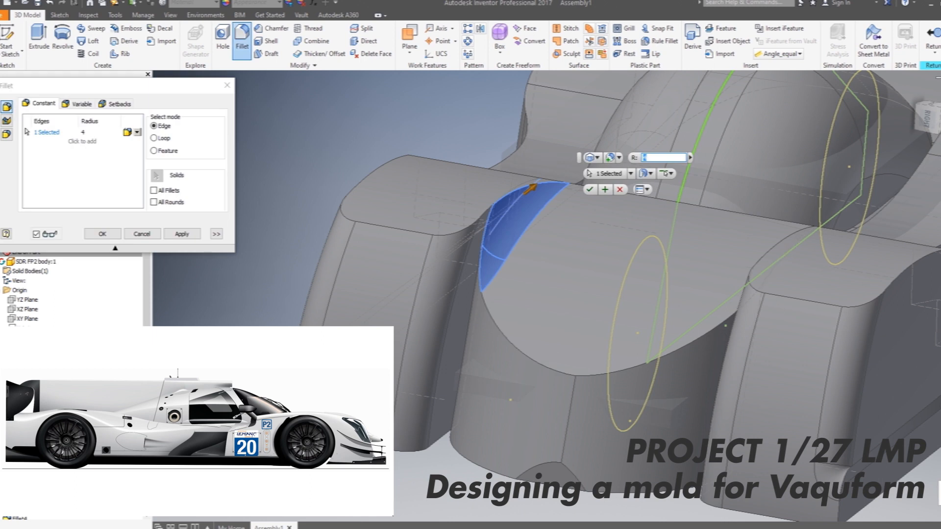
click(785, 245)
shift+middle_drag(784, 245, 784, 211)
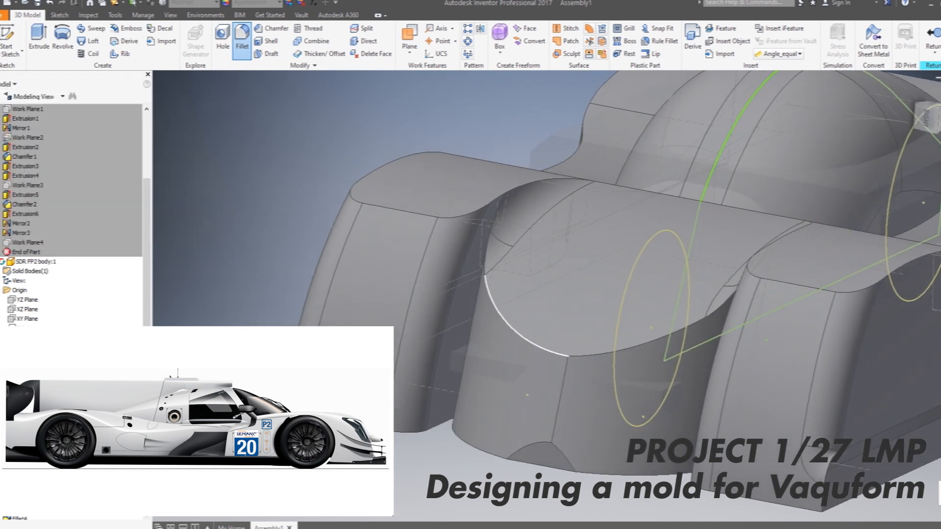
Fillet the curved front edge of the nose, including its ends beside both fenders, with a 3 mm radius.
click(512, 332)
click(529, 322)
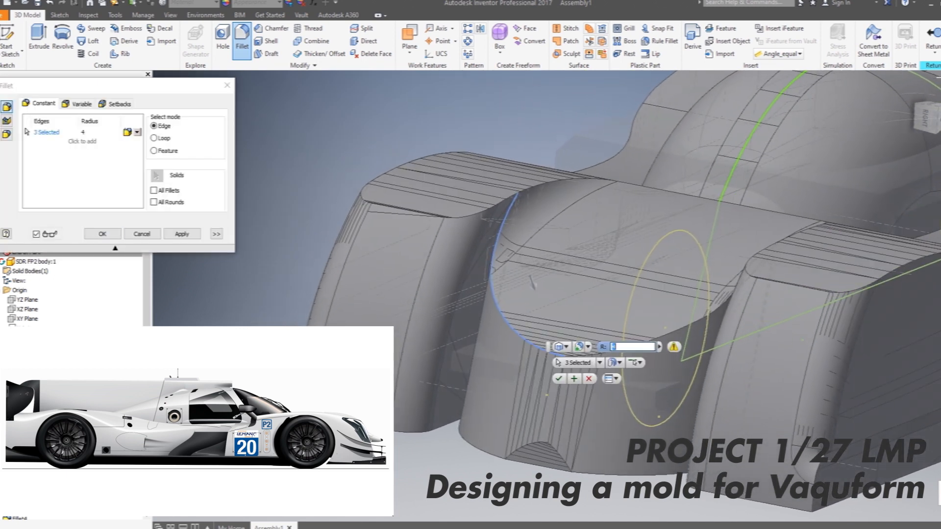
click(593, 355)
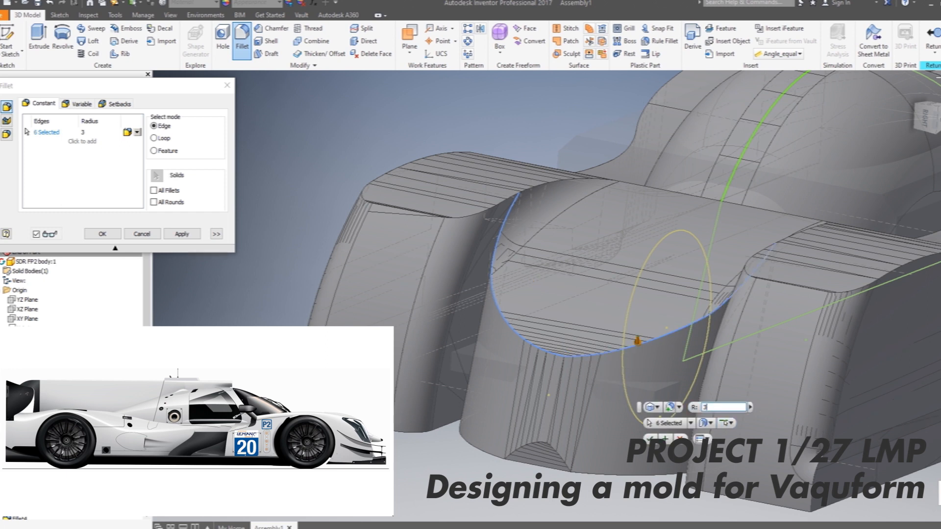
shift+middle_drag(593, 289, 676, 331)
click(423, 290)
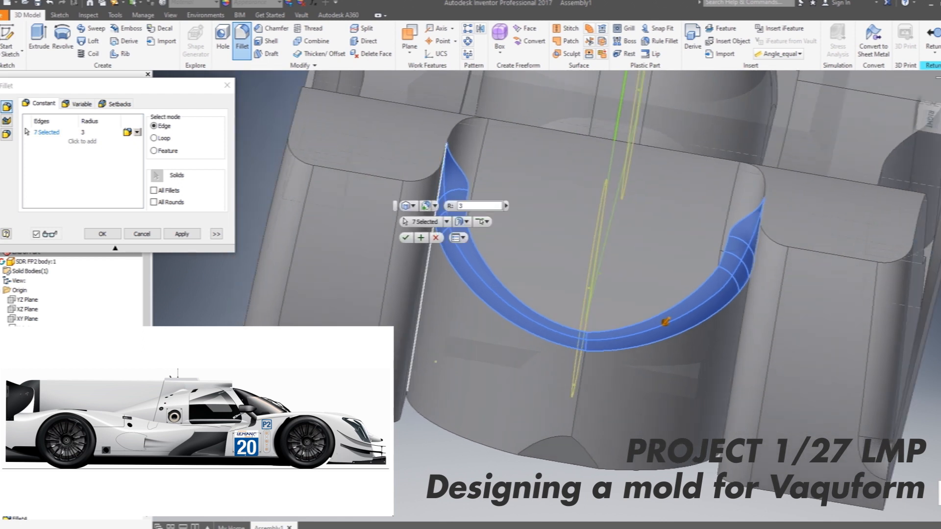
ctrl+click(423, 289)
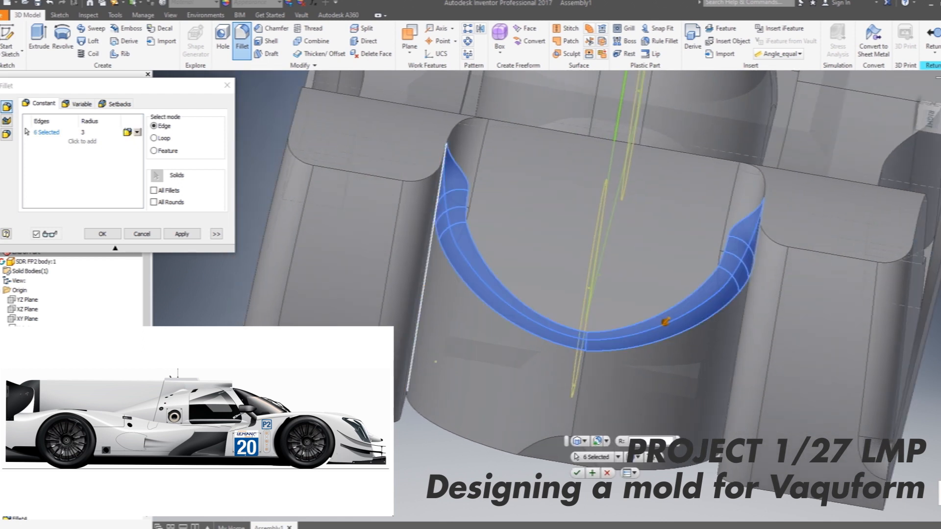
click(578, 473)
Fillet the step edge at the front end of the side recess on both sides with a radius of 8.25 mm.
shift+middle_drag(623, 372, 534, 304)
shift+middle_drag(583, 343, 701, 292)
shift+middle_drag(564, 294, 460, 265)
shift+middle_drag(588, 385, 652, 373)
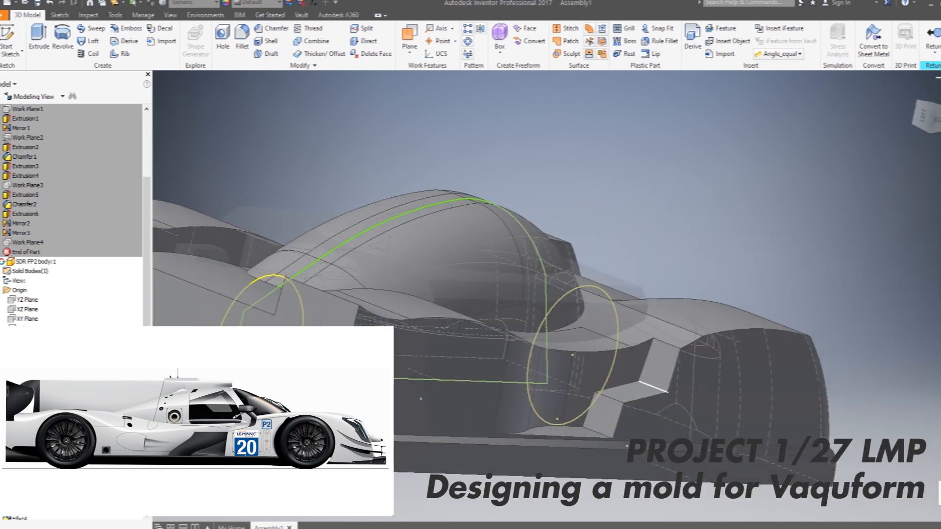
key(f)
shift+middle_drag(652, 383, 442, 324)
click(399, 358)
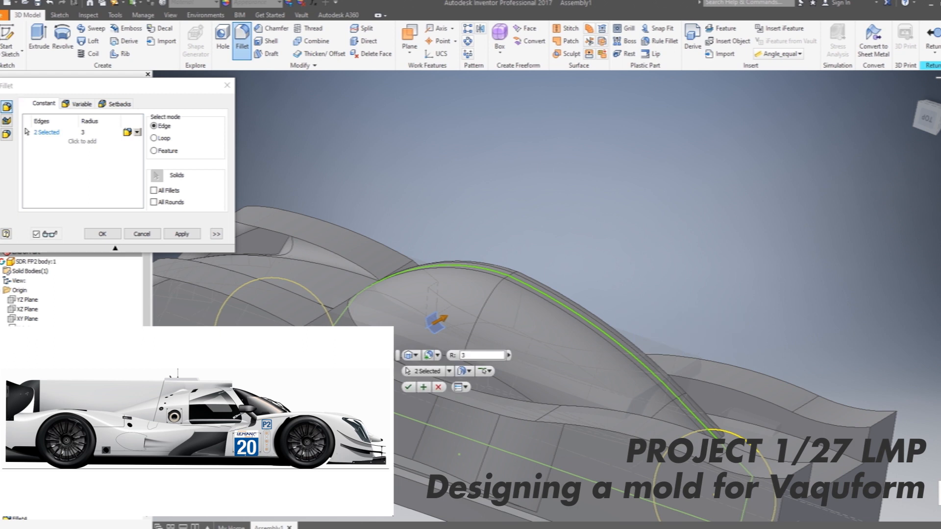
shift+middle_drag(400, 358, 385, 349)
scroll(490, 343, down, 2)
shift+middle_drag(490, 343, 603, 280)
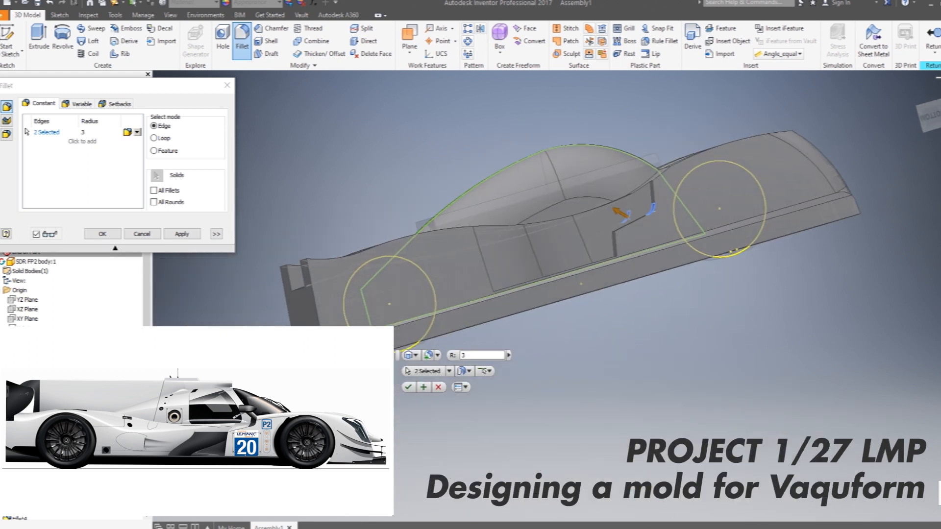
drag(621, 213, 614, 210)
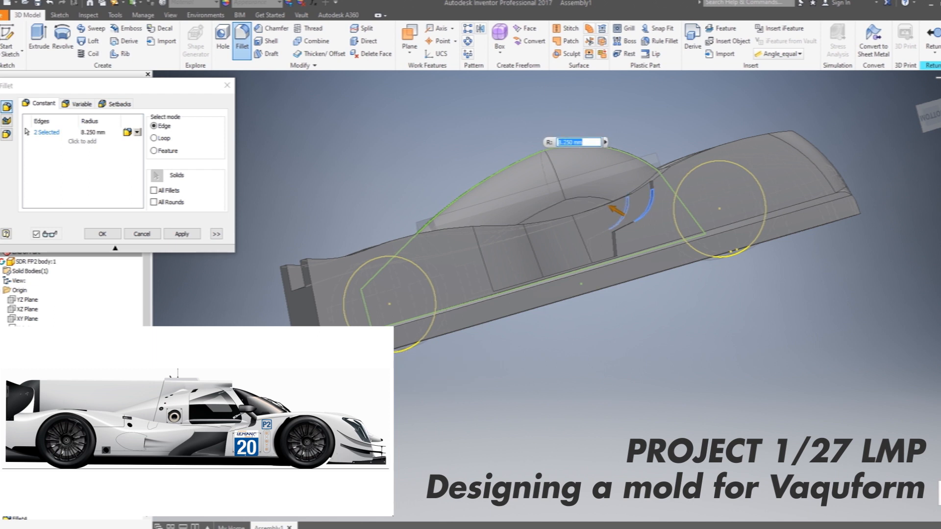
shift+middle_drag(615, 211, 706, 198)
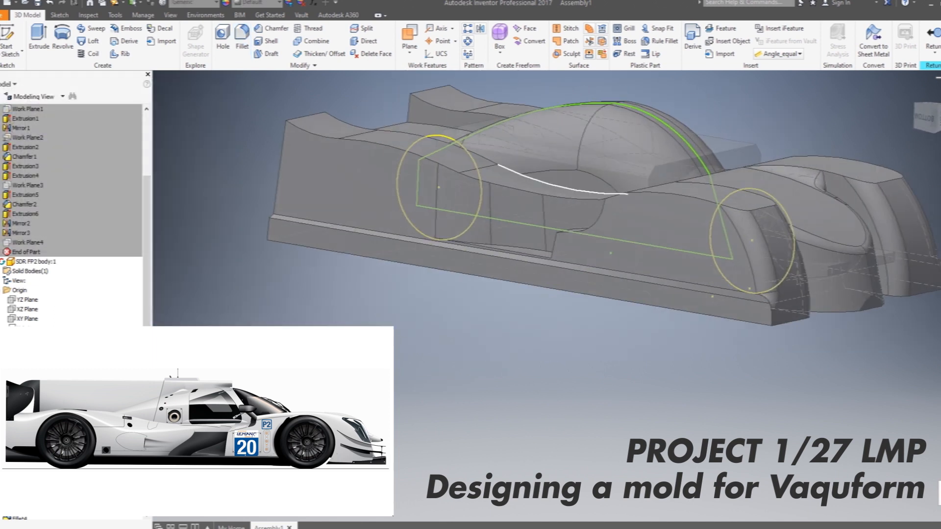
Fillet the top surface edges of both front fenders with a 4 mm radius.
shift+middle_drag(706, 190, 632, 194)
scroll(632, 194, down, 3)
scroll(637, 189, up, 1)
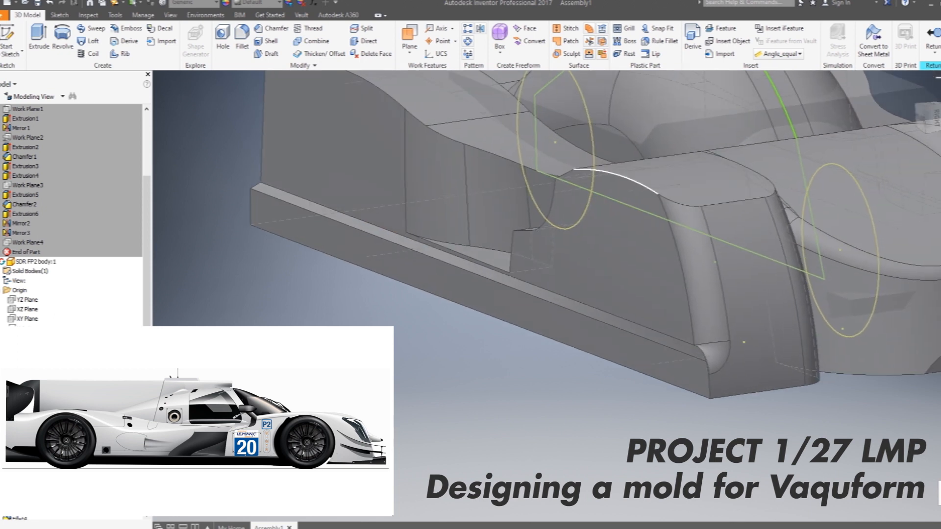
click(633, 181)
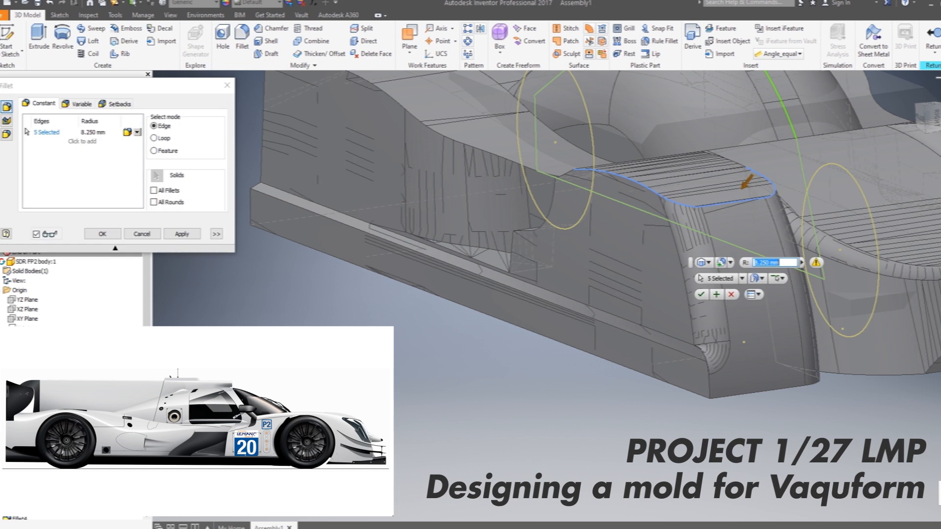
text(4)
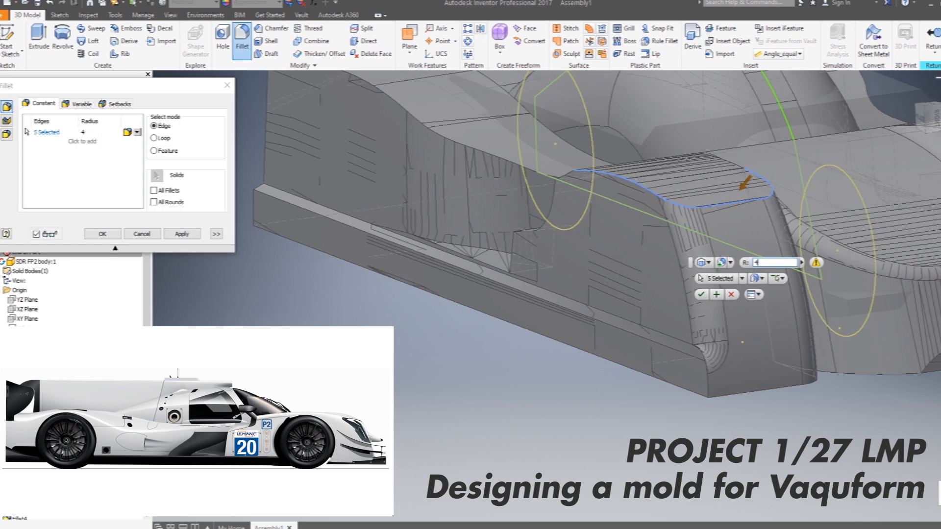
scroll(588, 226, up, 2)
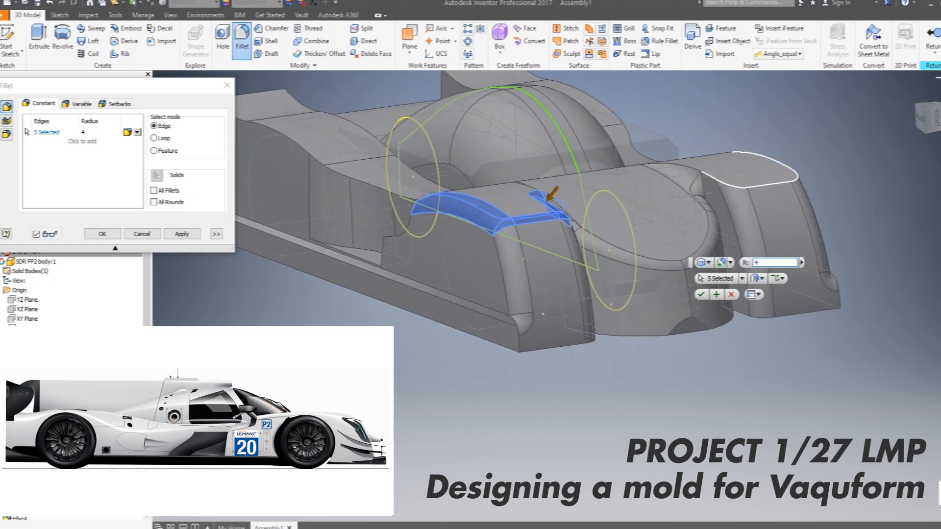
click(770, 185)
shift+middle_drag(564, 338, 619, 471)
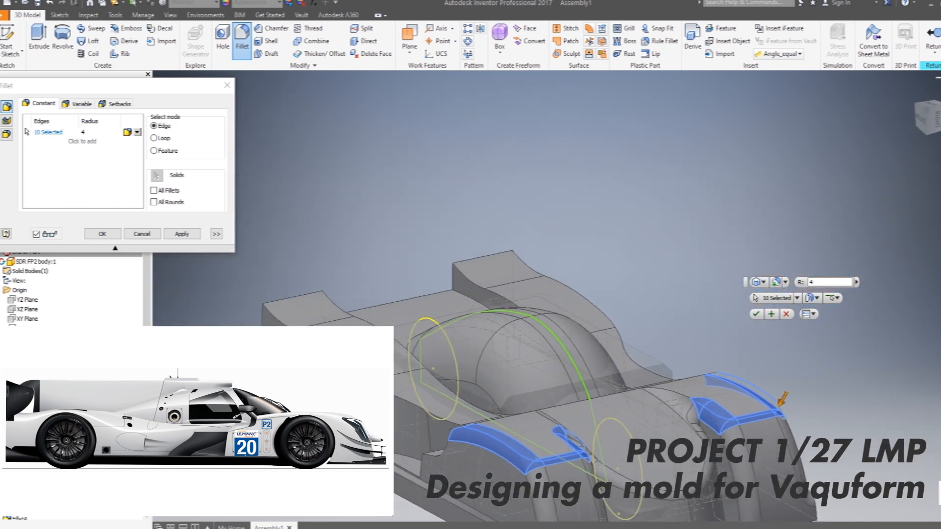
Add the curved side edges just behind both front fenders to the 4 mm fillet and apply it.
click(438, 416)
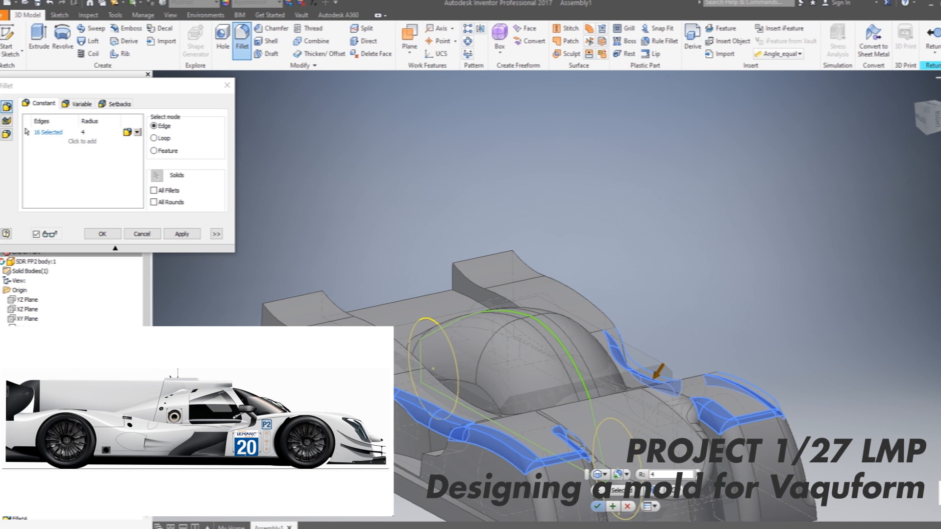
click(598, 507)
shift+middle_drag(600, 500, 574, 456)
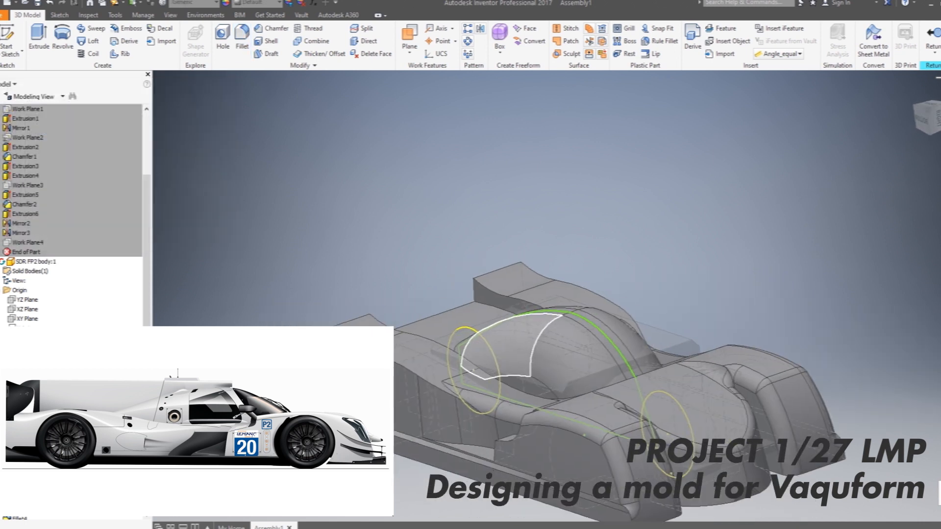
Try to fillet the outer top edges of both rear fenders with a 3 mm radius.
shift+middle_drag(442, 431, 449, 392)
click(409, 364)
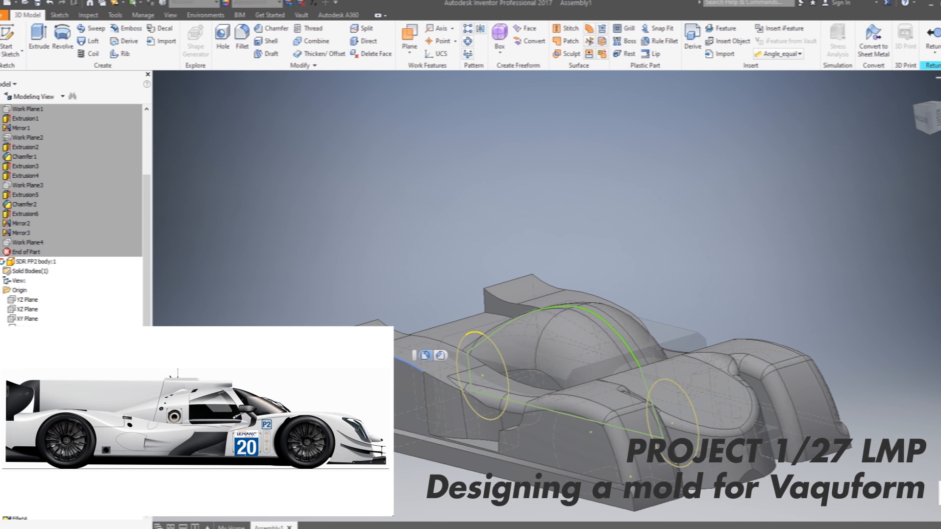
click(418, 355)
click(599, 297)
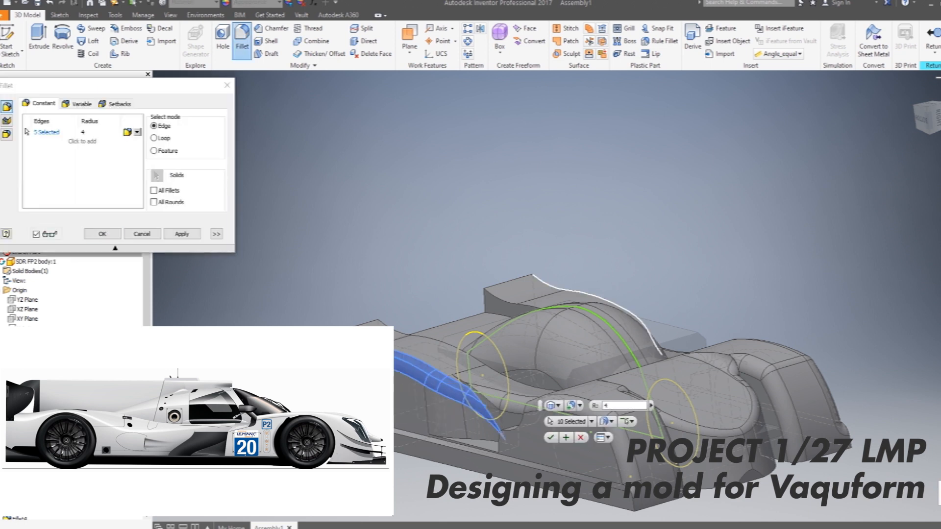
shift+middle_drag(579, 338, 637, 333)
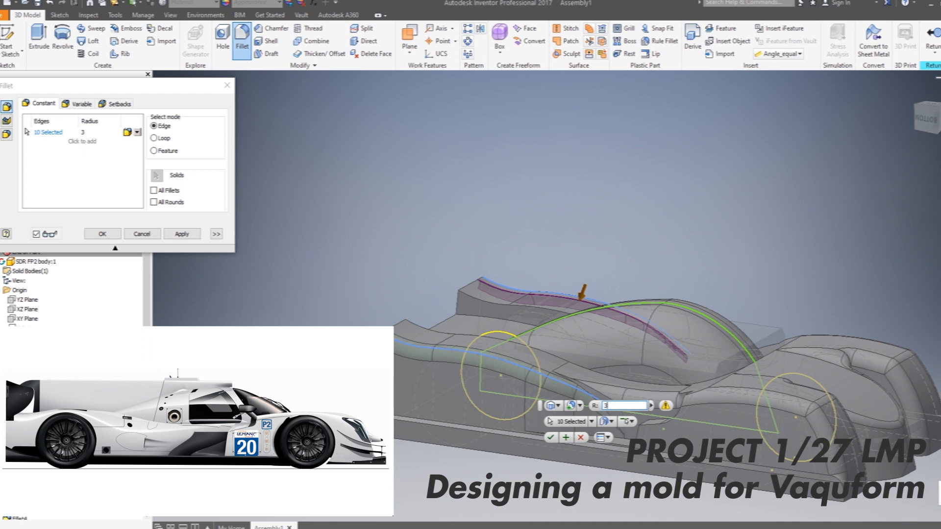
shift+middle_drag(638, 334, 402, 350)
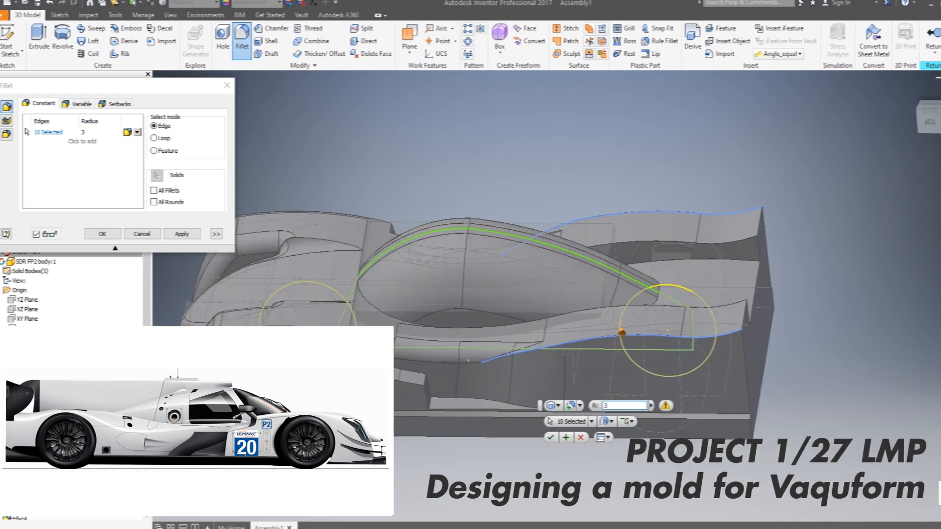
scroll(333, 299, up, 3)
shift+middle_drag(333, 299, 350, 290)
scroll(350, 290, down, 3)
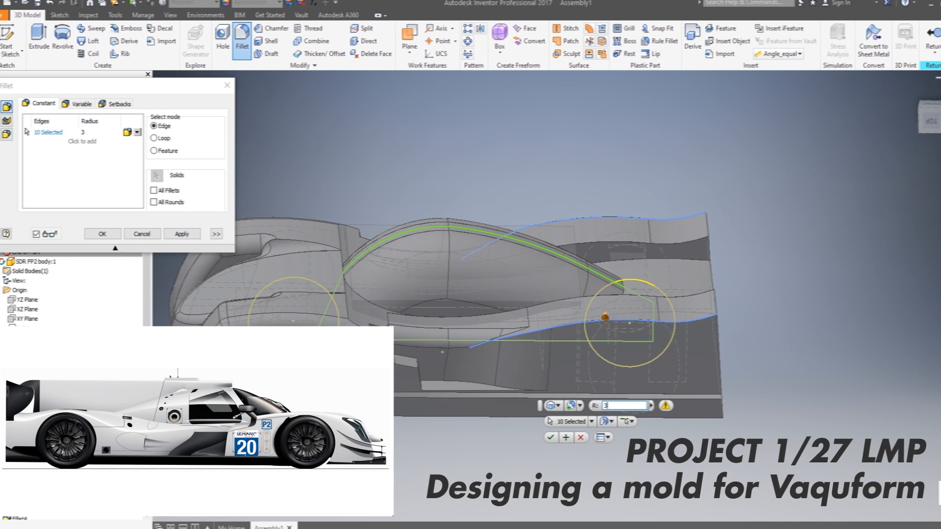
key(Return)
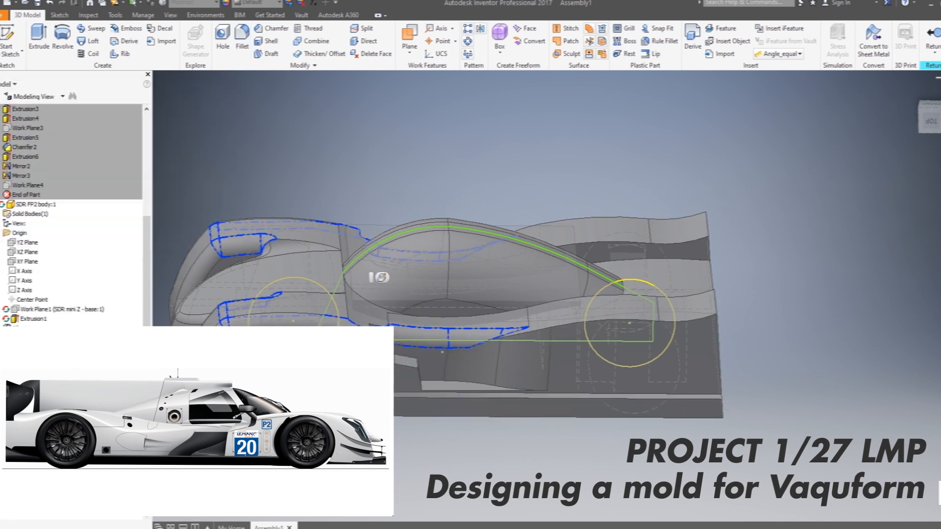
Remove the curved side edges behind the front fenders from the existing 4 mm front fender fillet.
click(382, 278)
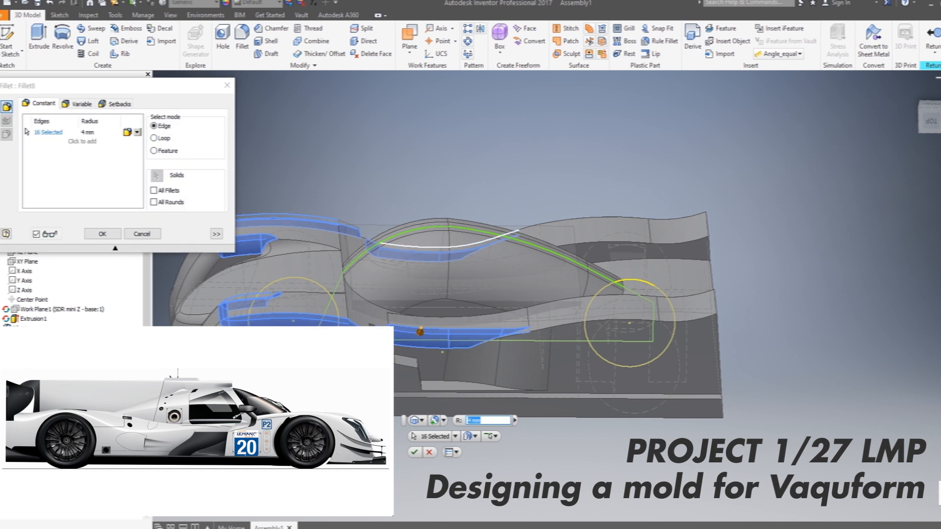
ctrl+click(420, 332)
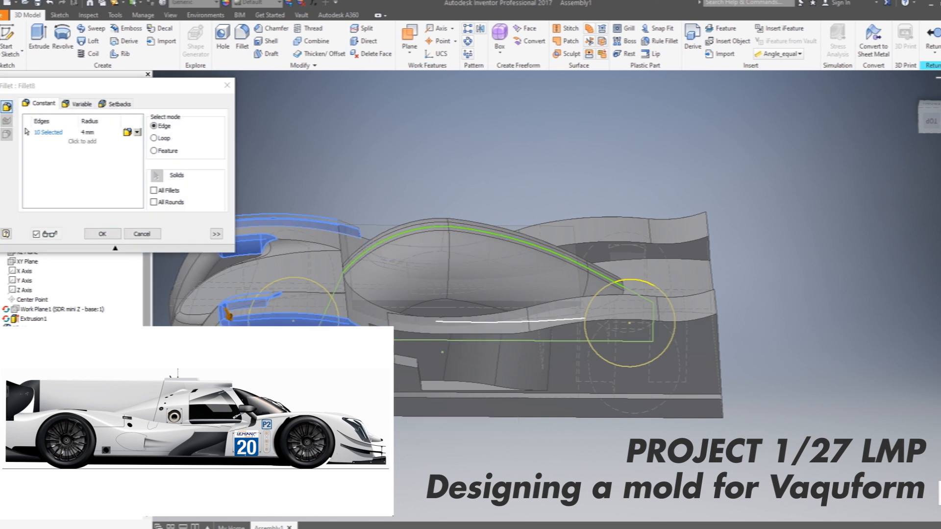
click(605, 319)
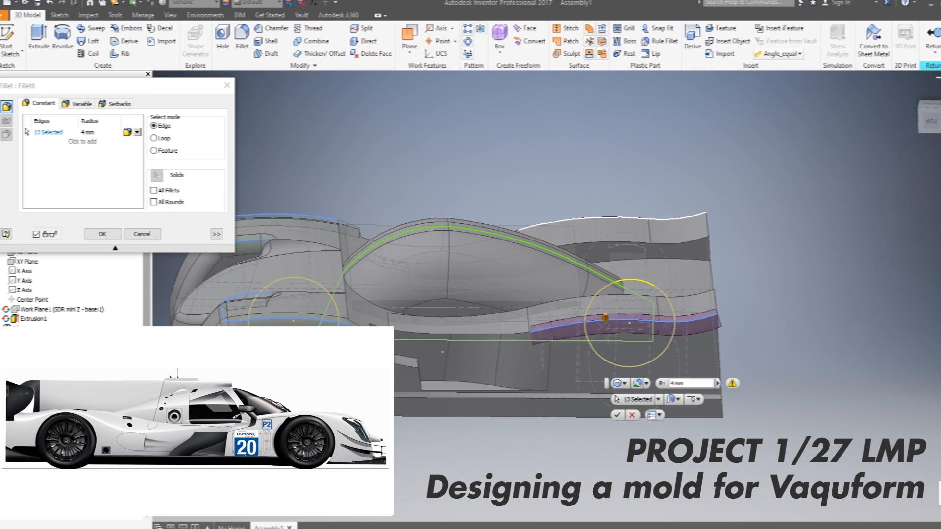
ctrl+click(605, 316)
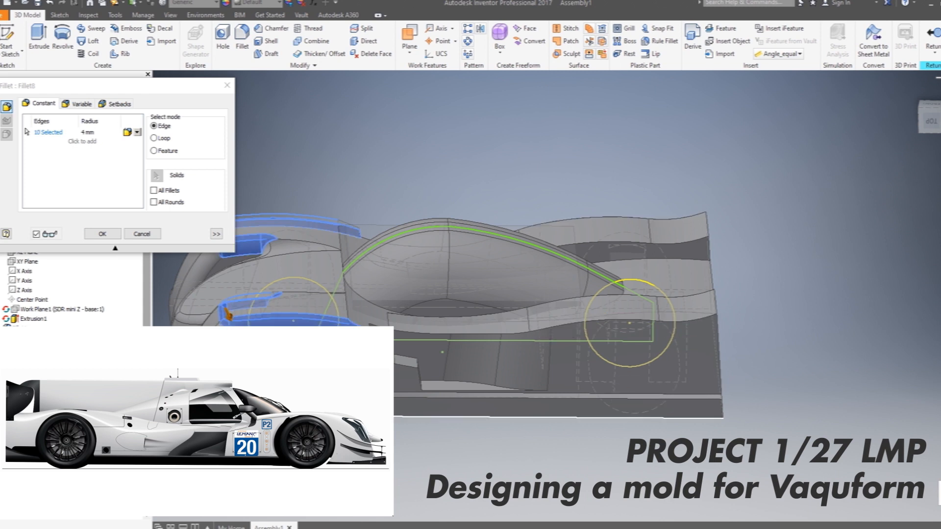
key(Return)
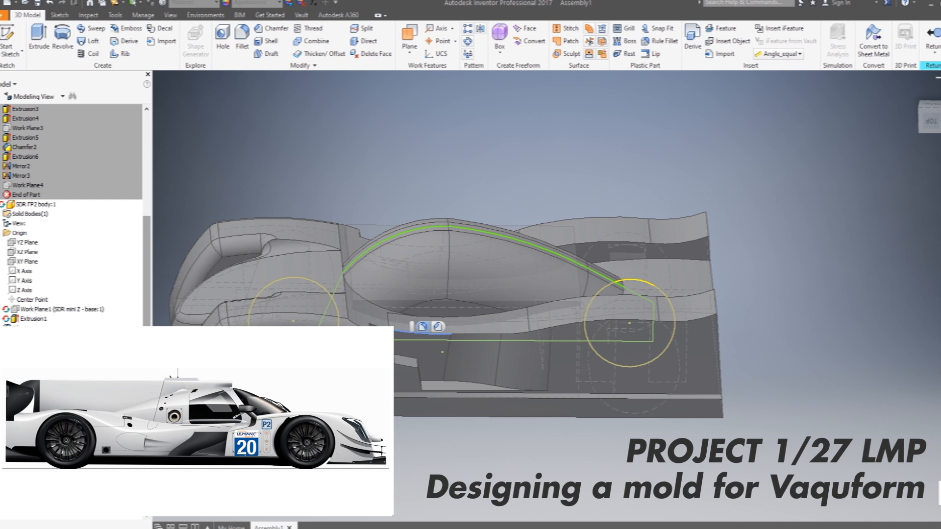
Fillet the curved side edges behind both front fenders separately with a 6 mm radius.
click(422, 327)
click(441, 252)
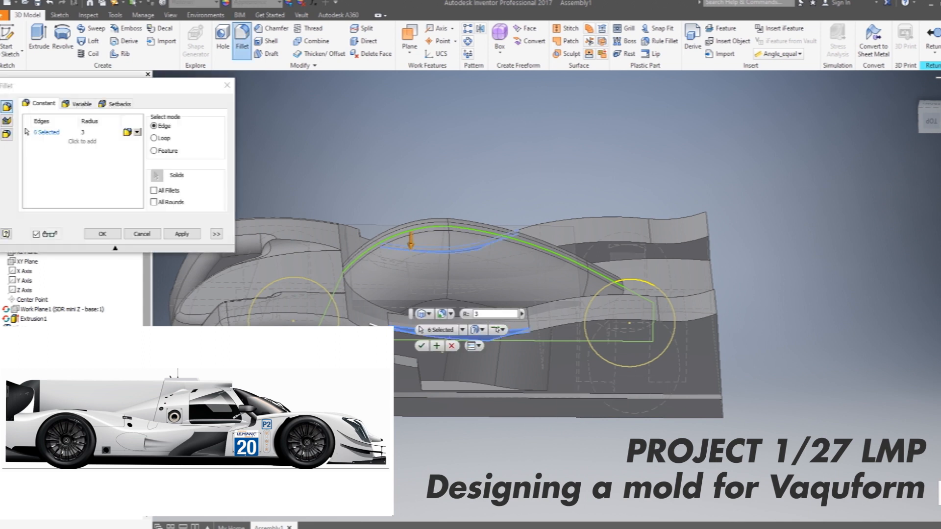
click(385, 328)
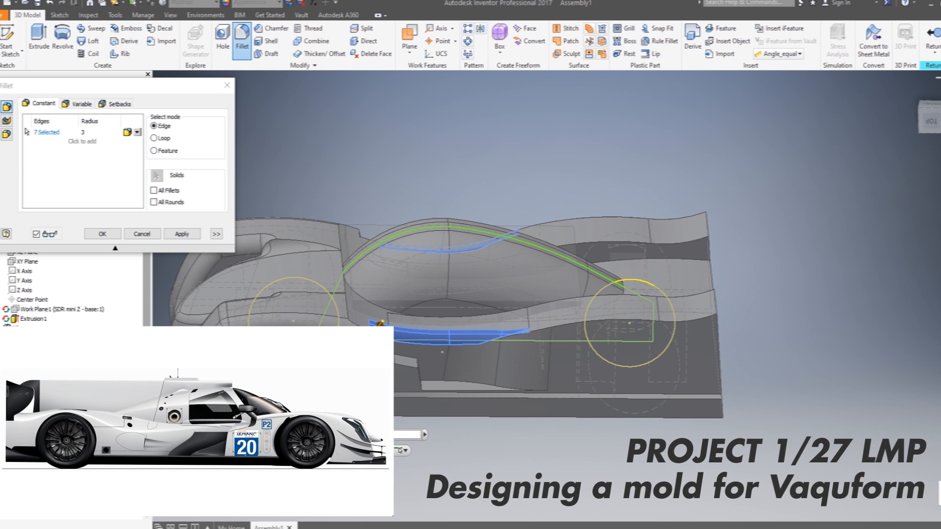
ctrl+click(380, 324)
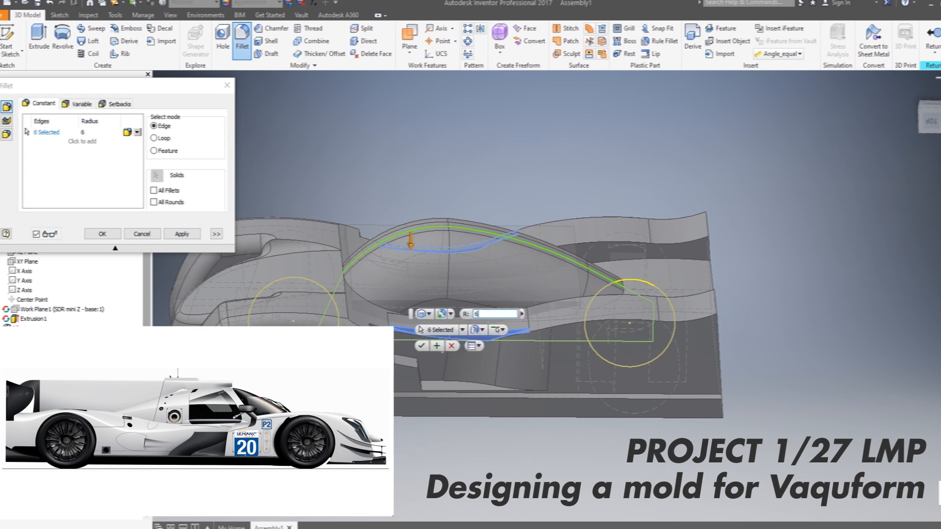
shift+middle_drag(441, 319, 618, 319)
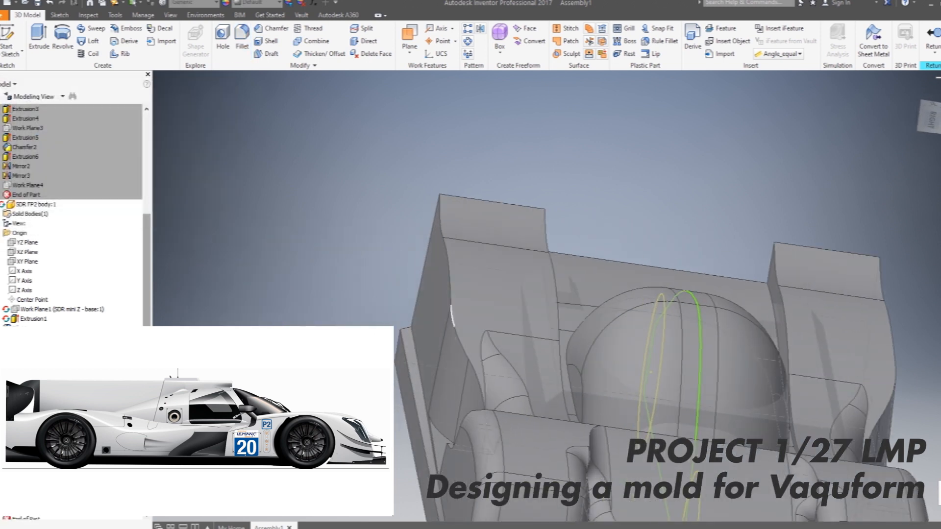
Fillet the outer top edges of both rear fenders with a 2 mm radius.
click(454, 338)
click(458, 339)
key(f)
scroll(416, 277, down, 1)
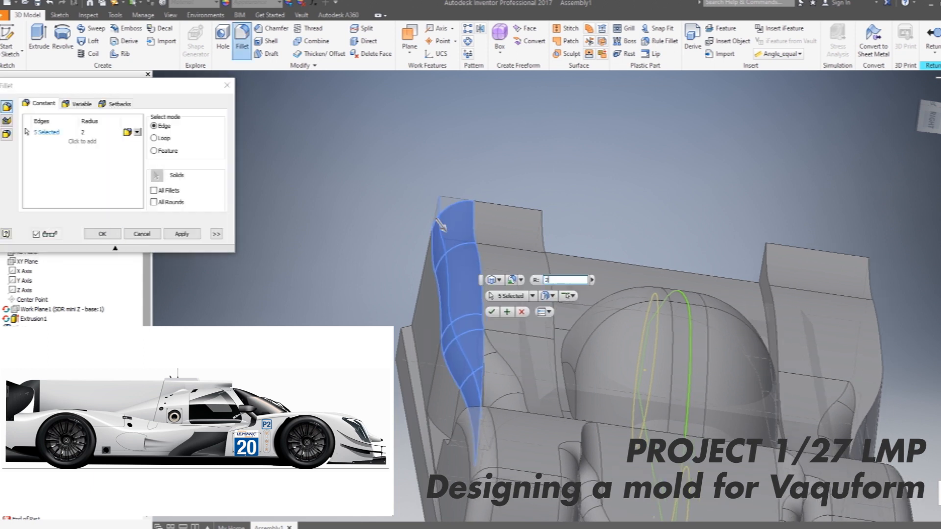
scroll(441, 225, down, 1)
click(836, 387)
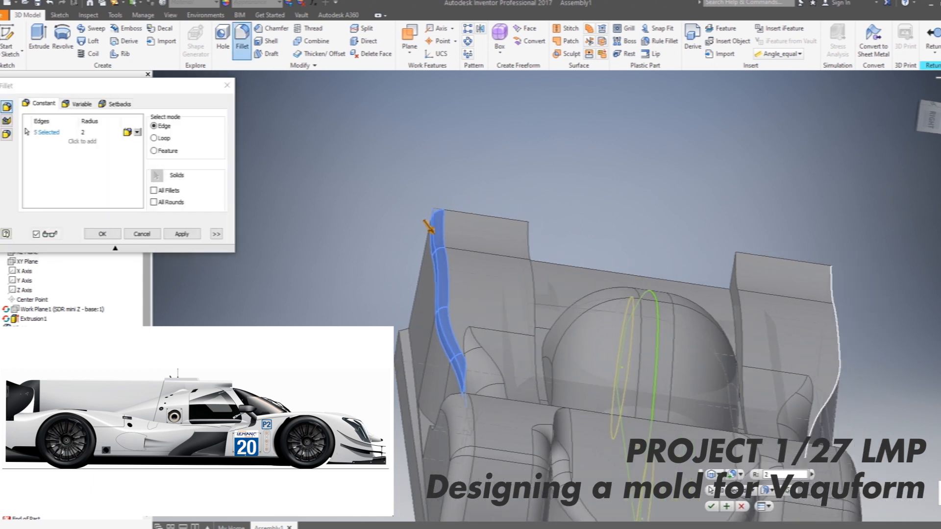
shift+middle_drag(837, 387, 797, 309)
scroll(603, 353, up, 2)
shift+middle_drag(539, 333, 662, 375)
scroll(411, 328, down, 3)
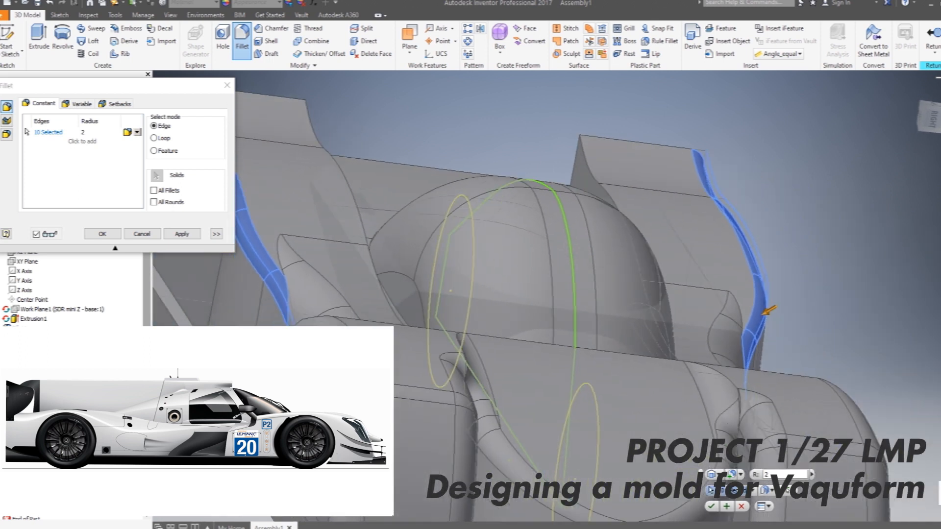
click(712, 506)
Fillet the lower edges where the inner walls of both rear fenders meet the rear deck, radius 2 mm.
shift+middle_drag(637, 417, 395, 246)
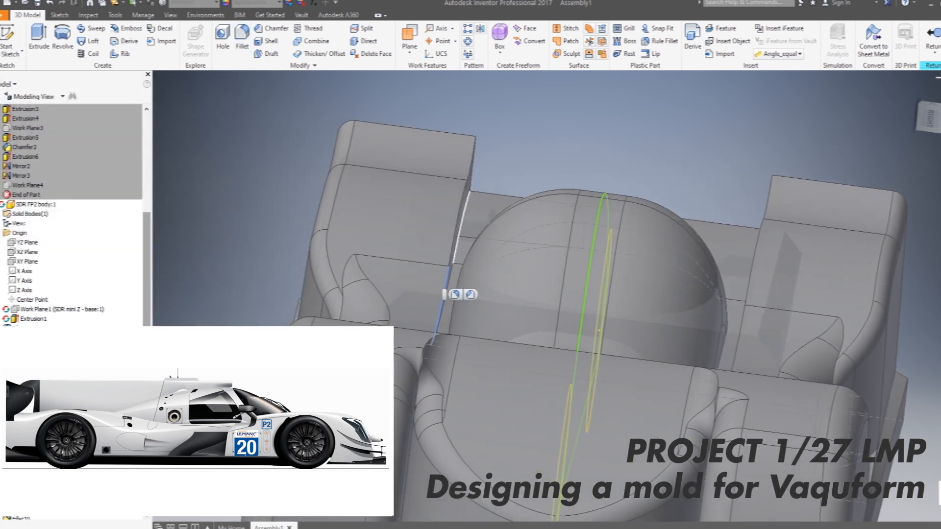
click(455, 294)
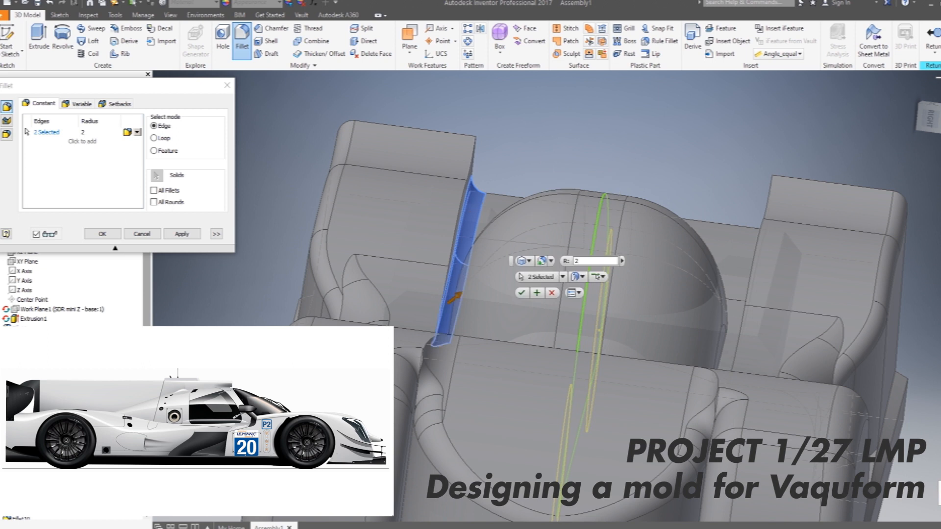
click(739, 344)
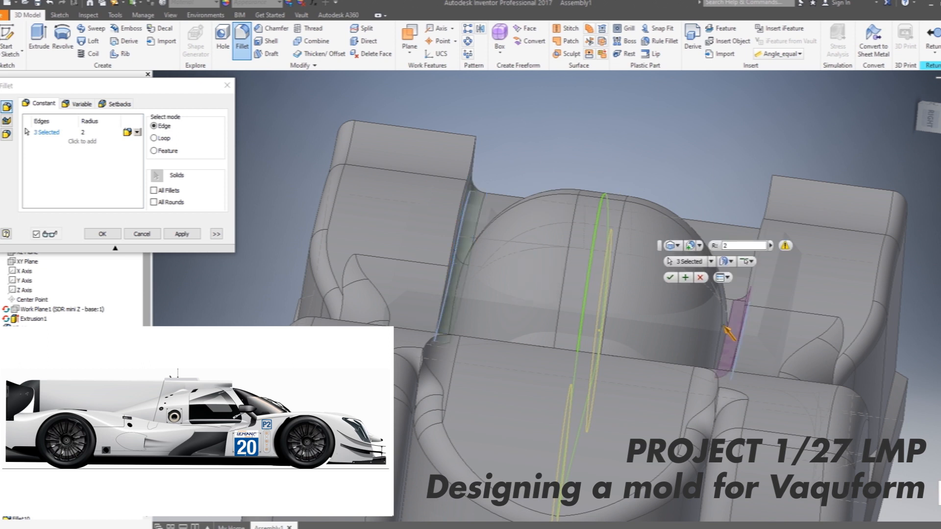
click(758, 267)
Add the inner top edges of both rear fenders to the 2 mm fillet and apply it.
shift+middle_drag(755, 275, 588, 264)
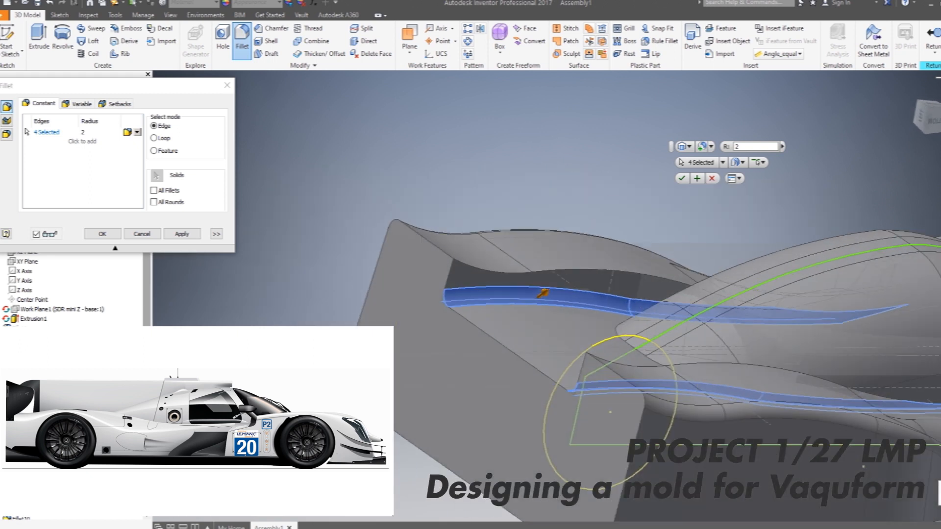
click(578, 273)
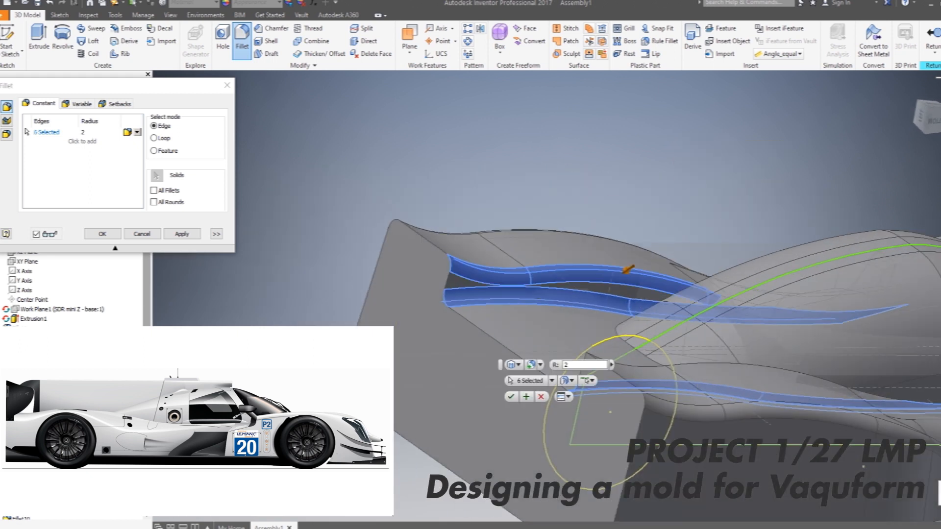
click(711, 363)
shift+middle_drag(711, 363, 542, 426)
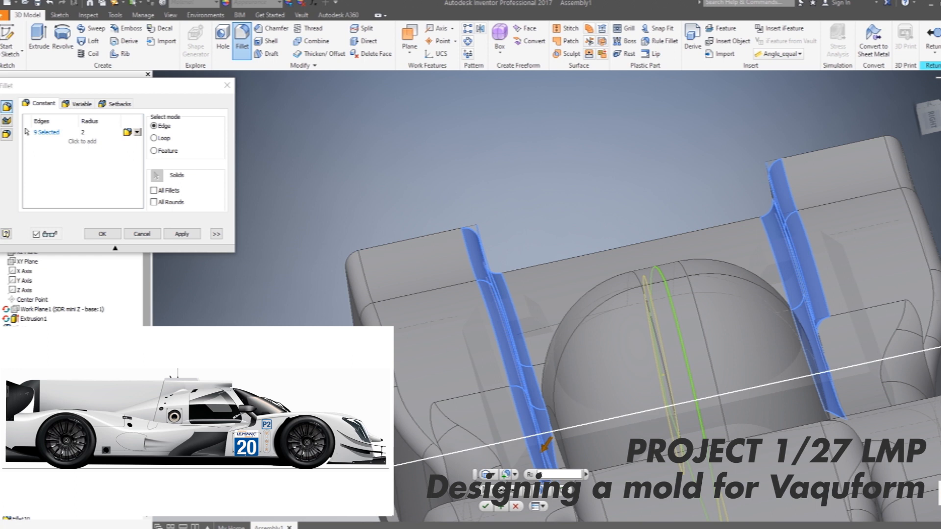
click(829, 383)
shift+middle_drag(828, 383, 652, 232)
key(Return)
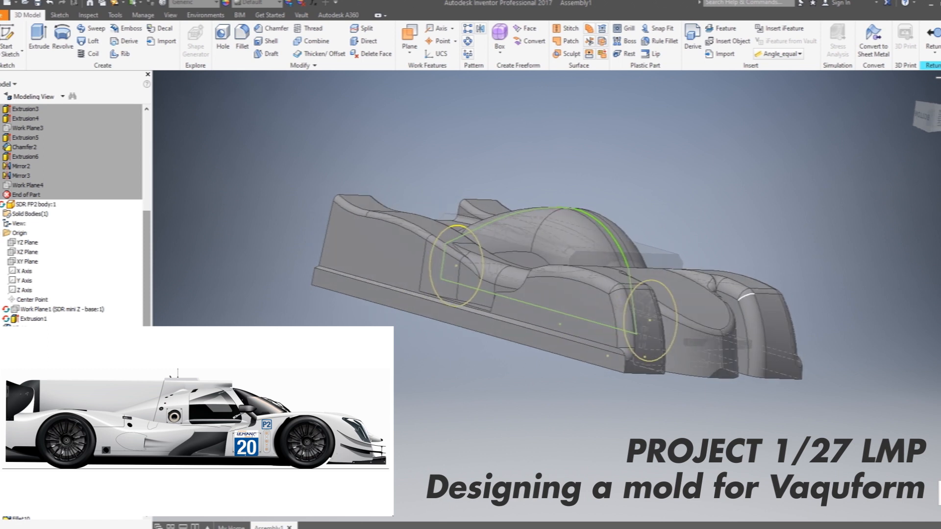
Start a new sketch on the body part's XY plane.
shift+middle_drag(748, 296, 706, 269)
scroll(716, 274, up, 3)
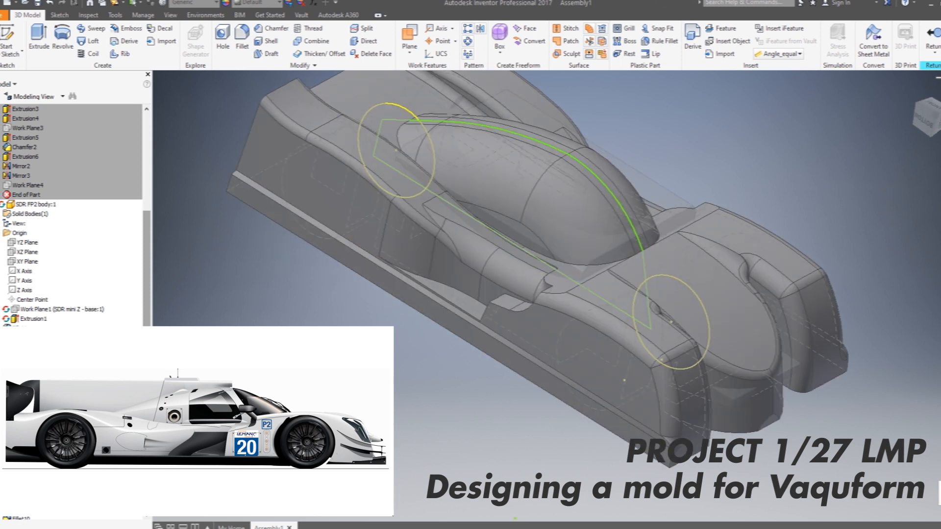
click(27, 261)
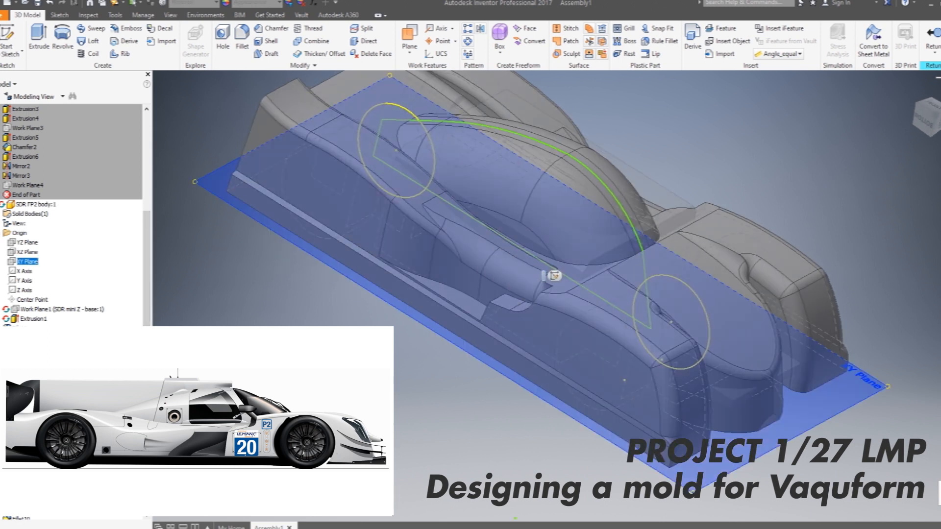
click(554, 276)
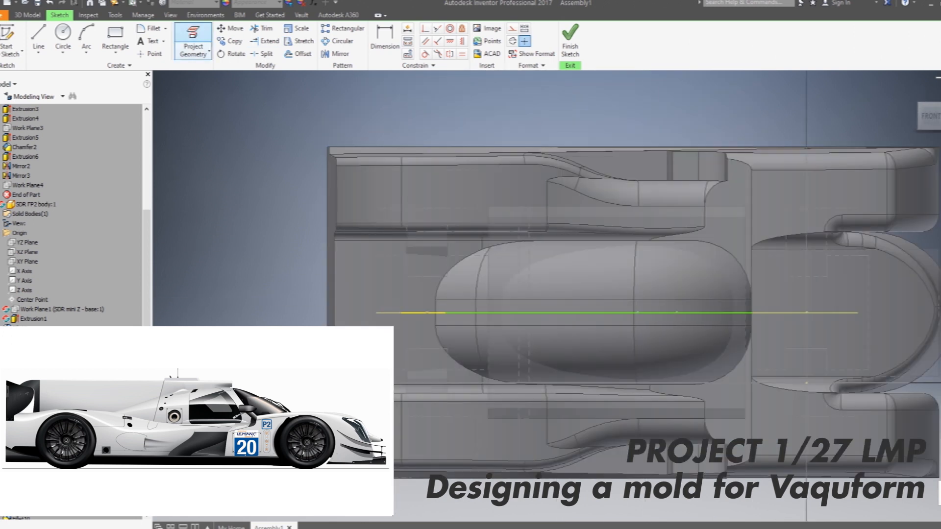
Draw a center rectangle about 85 by 5 mm on the body's centerline and shift it toward the tail.
click(115, 55)
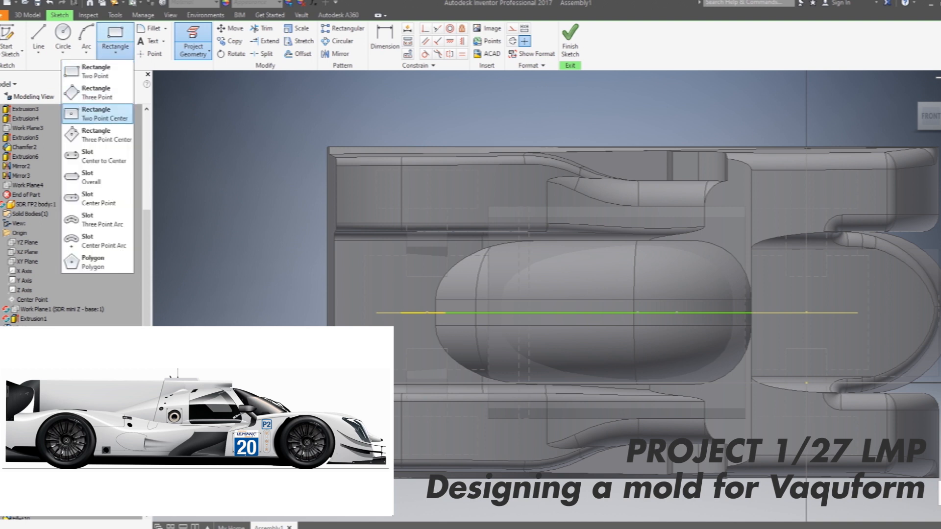
click(96, 114)
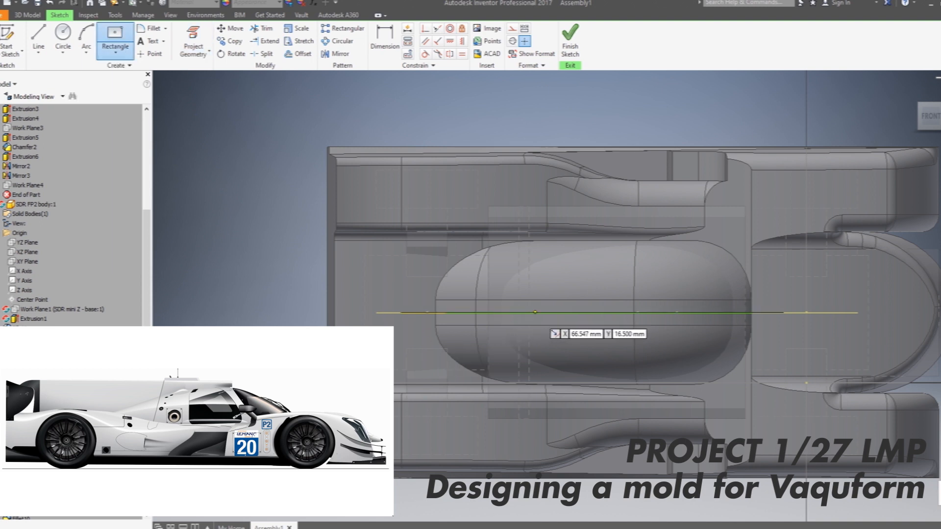
click(536, 312)
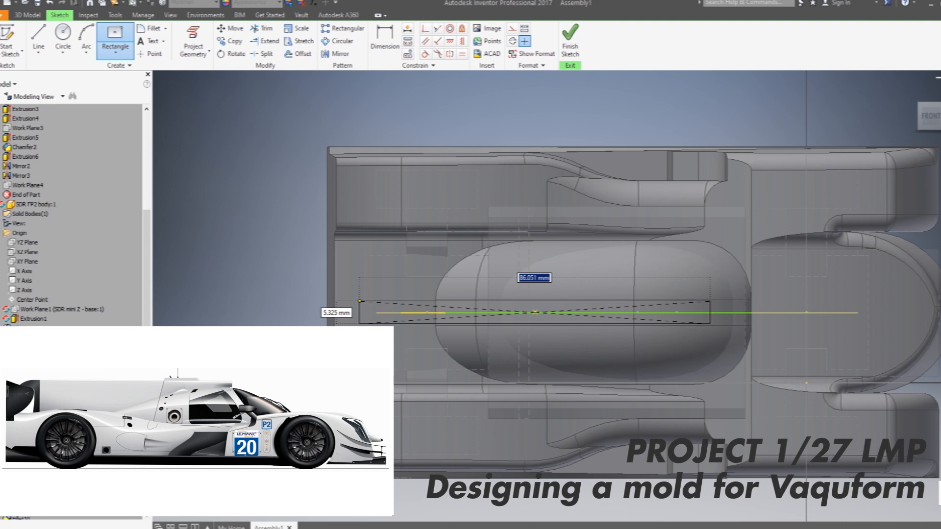
click(362, 301)
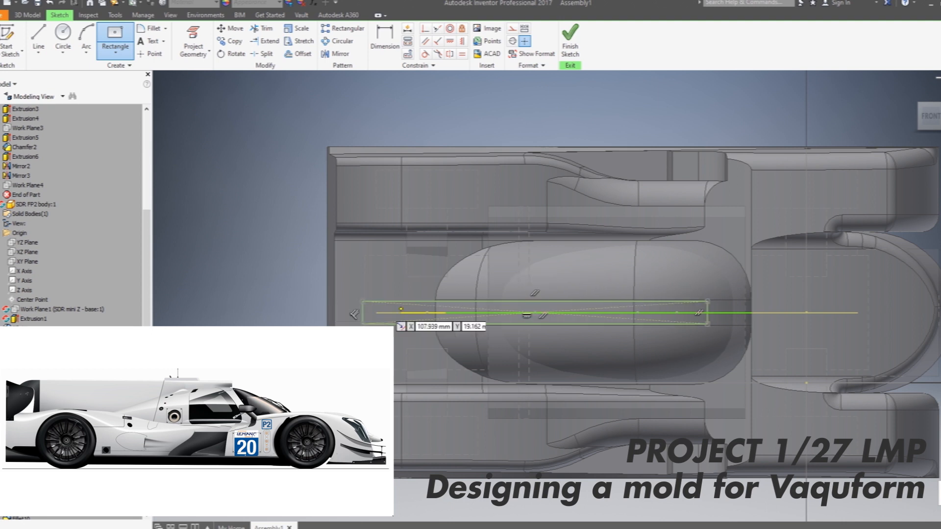
key(Escape)
drag(707, 313, 688, 312)
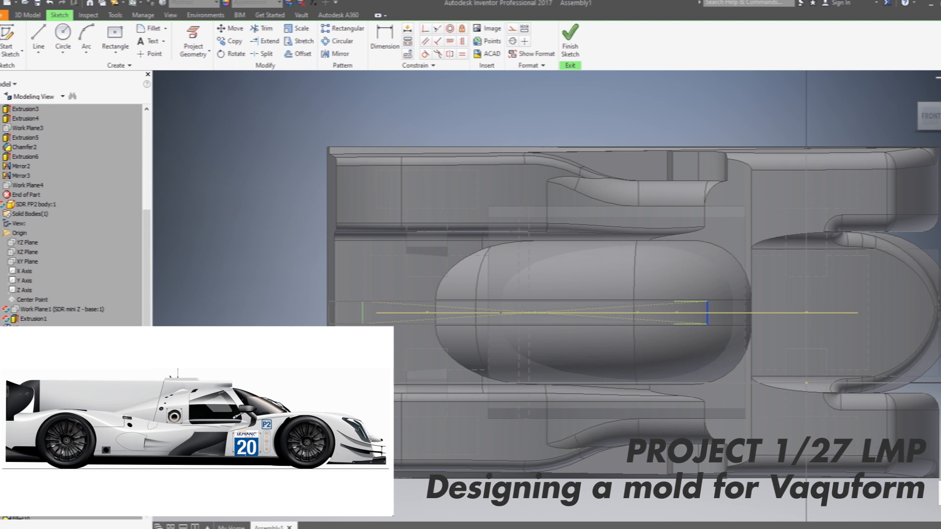
drag(688, 313, 660, 313)
click(116, 50)
click(107, 70)
click(659, 324)
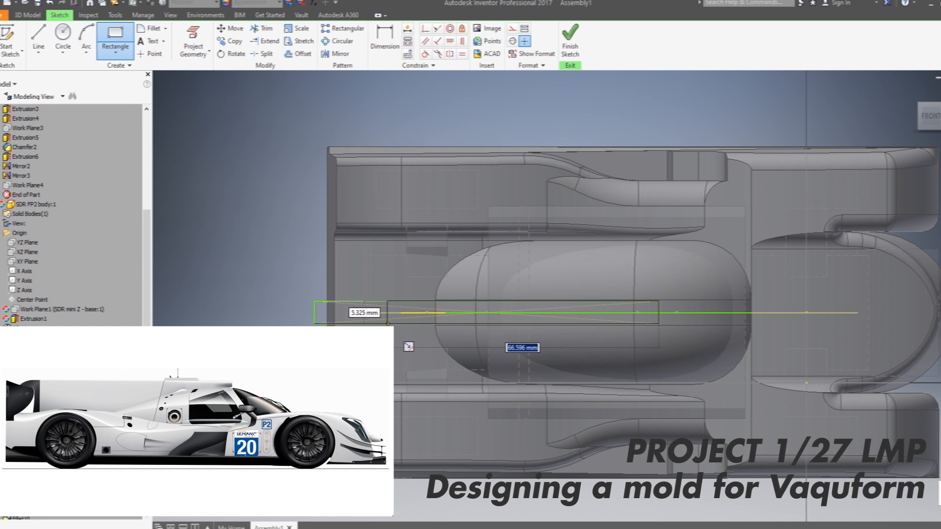
key(Escape)
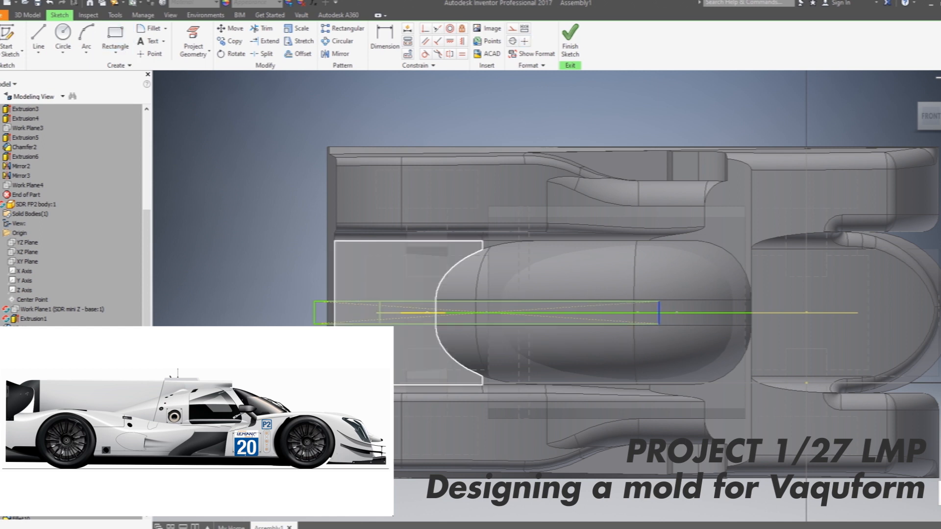
Finish the sketch and extrude the narrow centerline rectangle upward about 40.75 mm, past the top of the canopy.
key(F6)
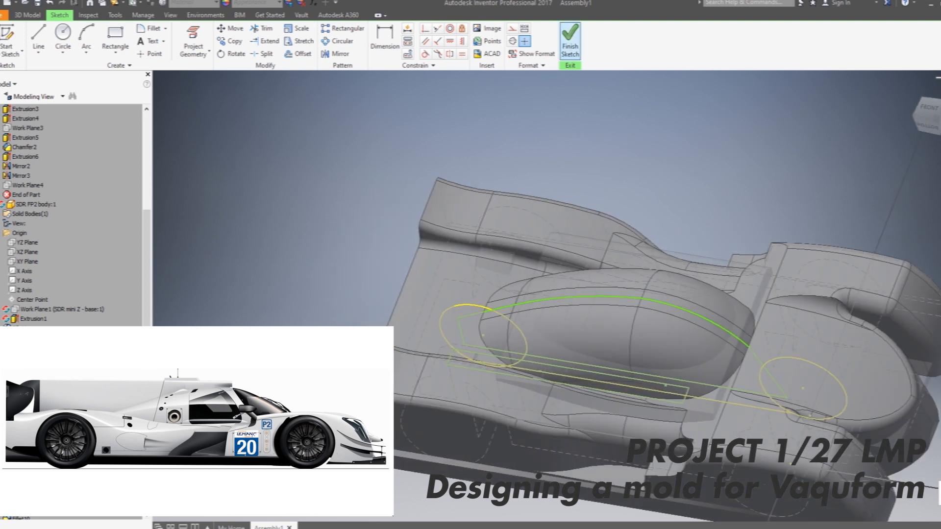
key(e)
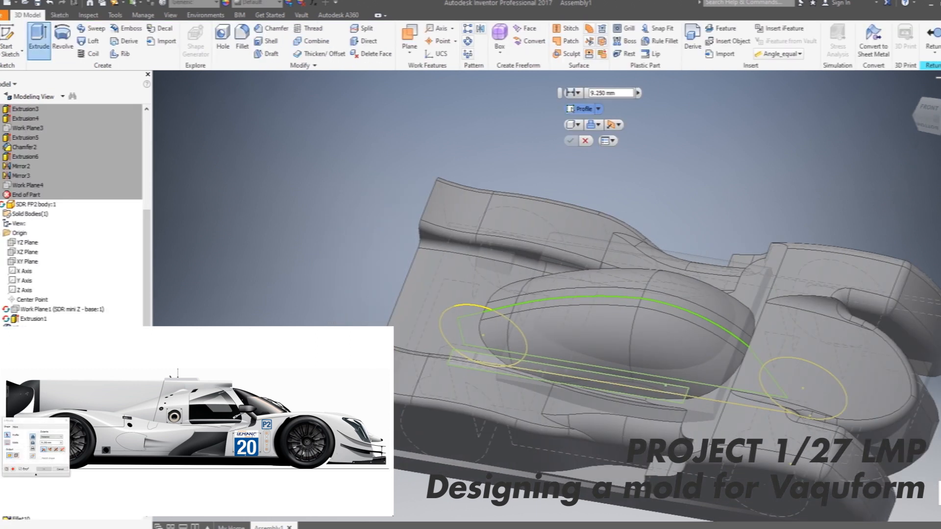
click(569, 375)
key(F6)
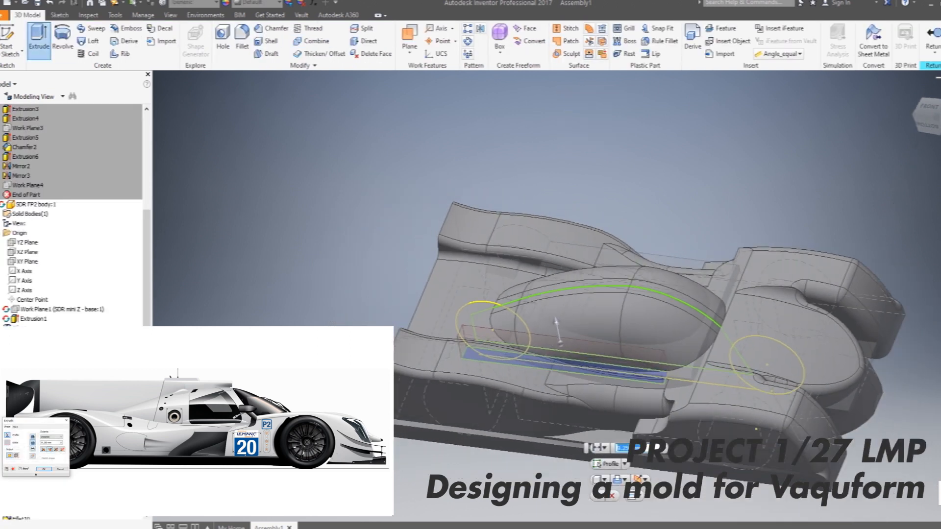
key(Page_Up)
scroll(540, 254, up, 5)
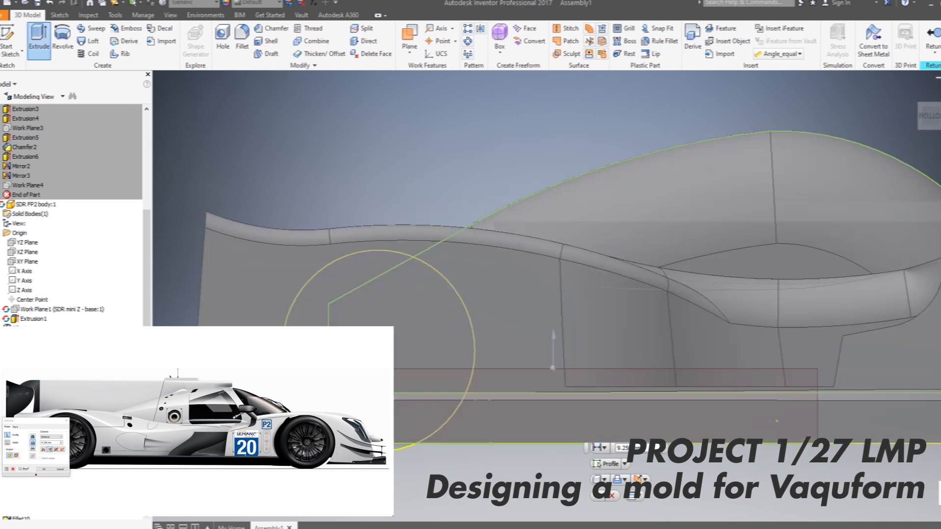
drag(552, 338, 553, 79)
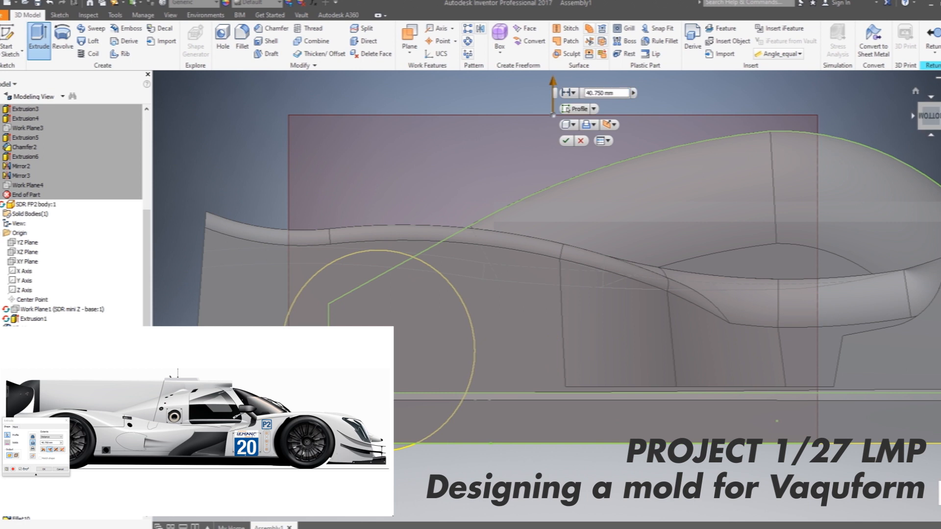
Set the center fin extrusion's distance to 43 mm with a -2 degree taper and create it.
click(912, 115)
scroll(563, 178, down, 5)
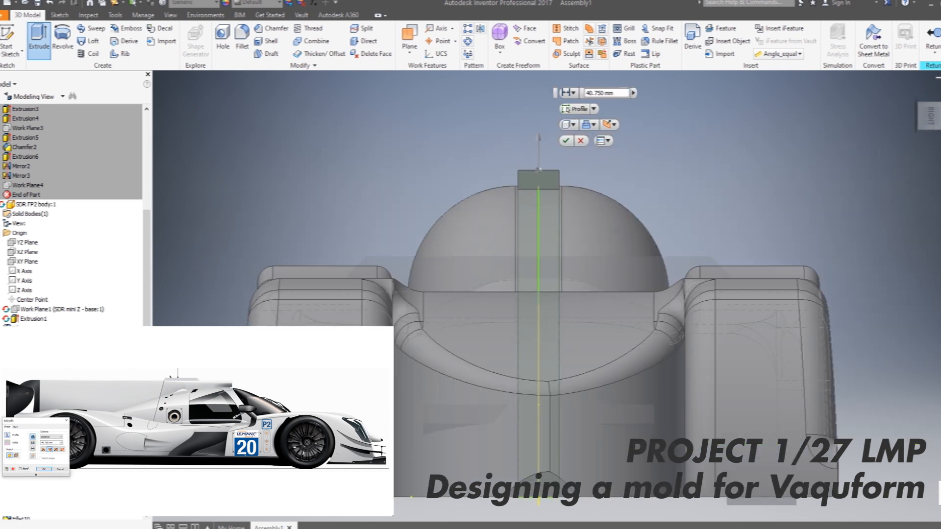
drag(538, 142, 538, 149)
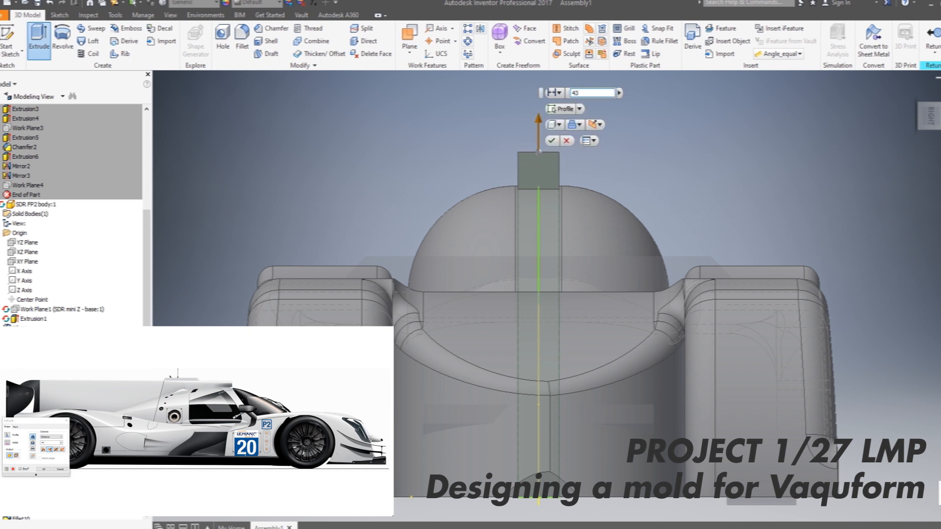
click(538, 152)
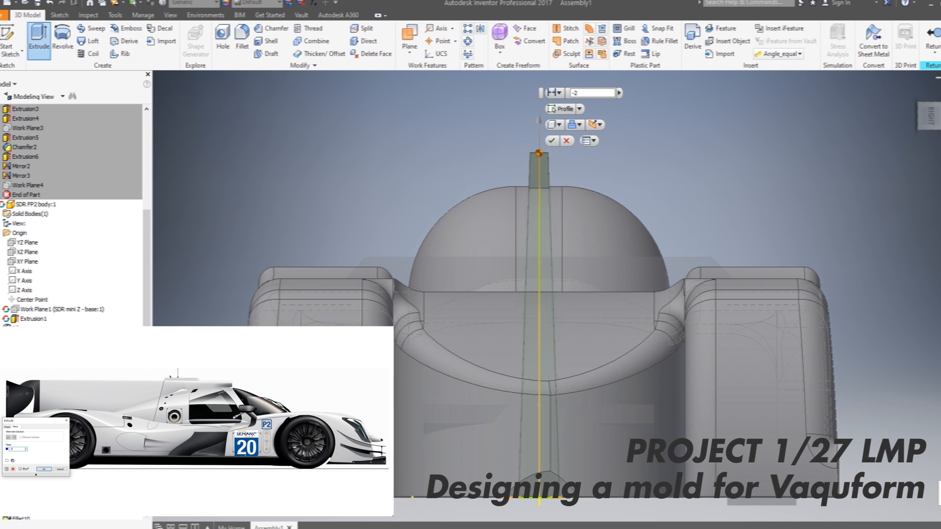
key(Return)
Start a new sketch on the front end face of the center fin.
shift+middle_drag(465, 295, 588, 324)
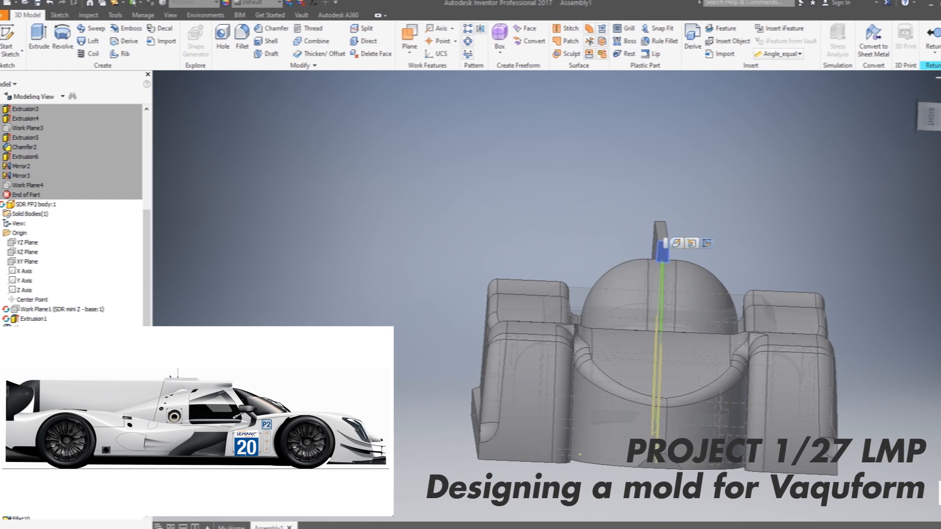
click(667, 240)
middle_drag(632, 133, 593, 267)
scroll(593, 267, down, 8)
scroll(583, 313, up, 3)
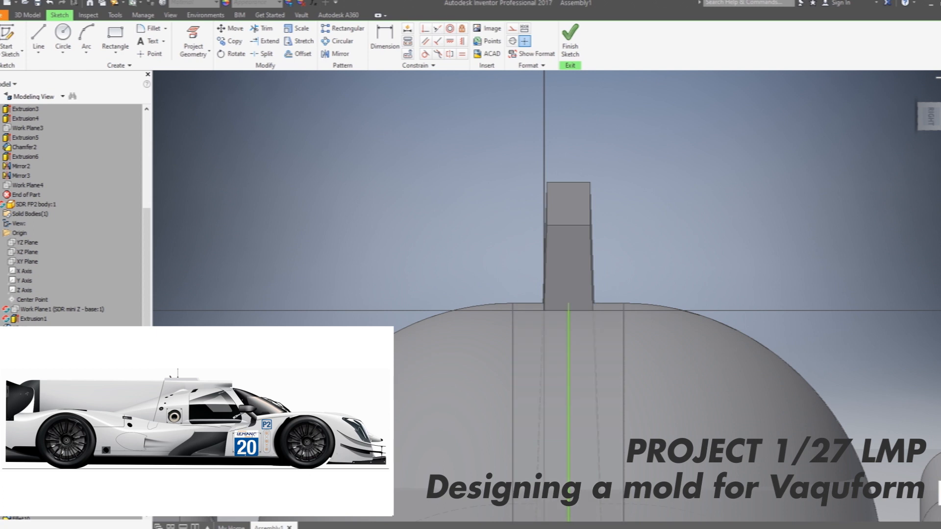
Project the fin's front face outline and draw a center rectangle about 8.5 by 4 mm around the fin's midline above the canopy.
click(62, 52)
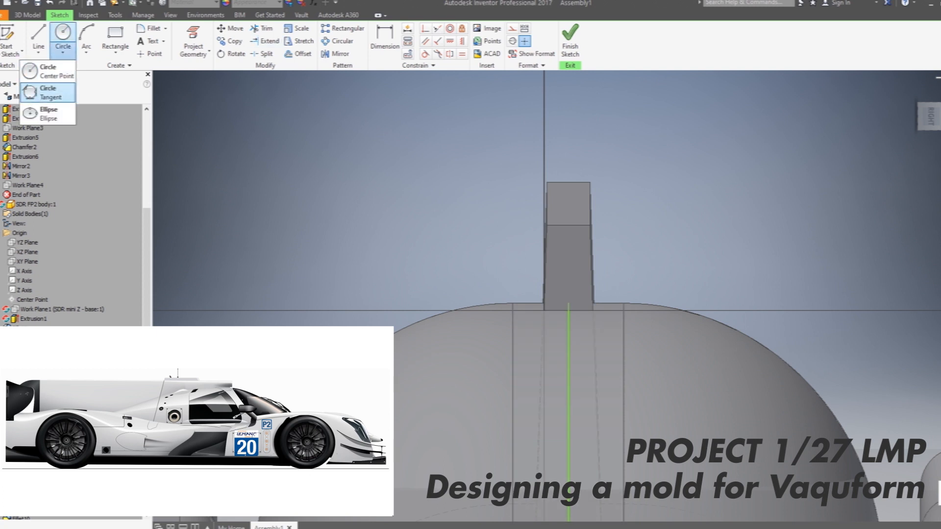
click(116, 35)
click(116, 53)
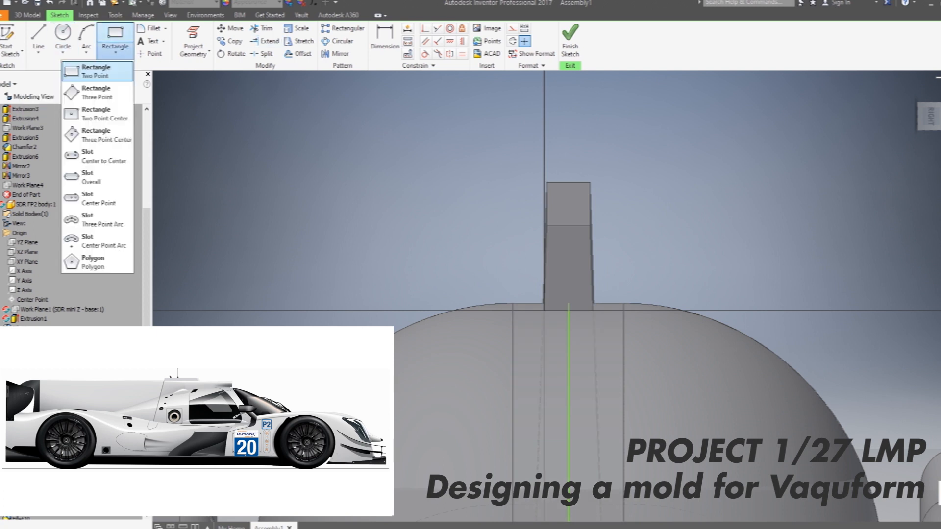
click(122, 122)
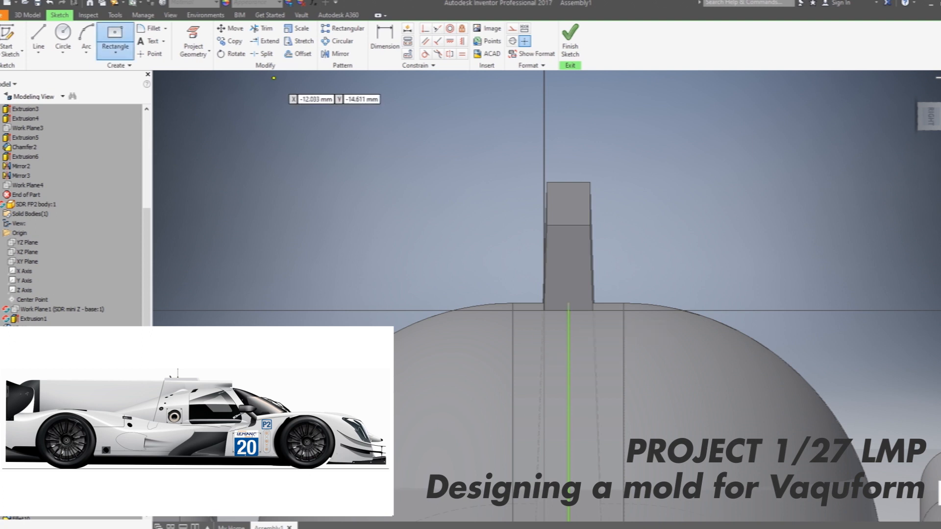
click(193, 40)
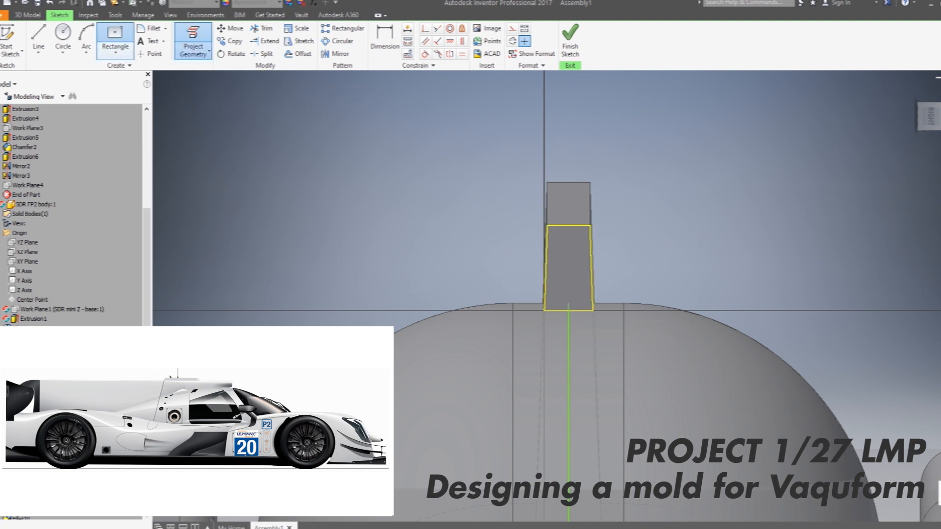
click(115, 34)
click(568, 291)
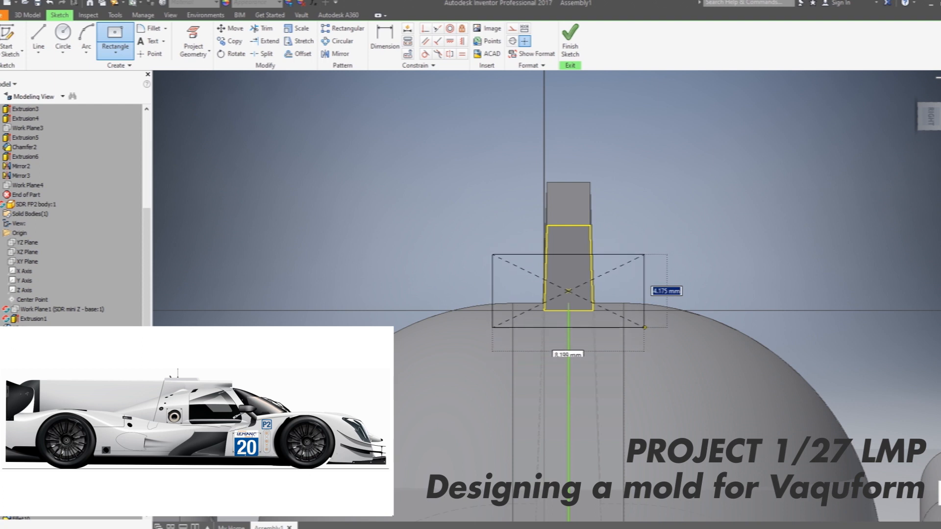
click(648, 256)
Finish the sketch and set up an asymmetric extrusion of the rectangle, excluding the part of the fin face above it.
mouse_move(620, 159)
shift+middle_down()
mouse_move(672, 167)
mouse_move(730, 157)
shift+middle_up()
click(570, 42)
click(39, 39)
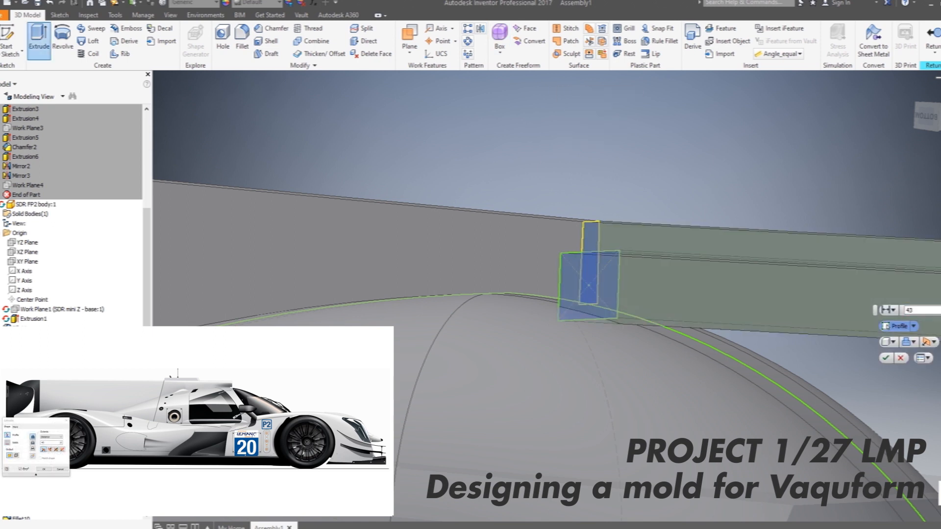
ctrl+click(590, 240)
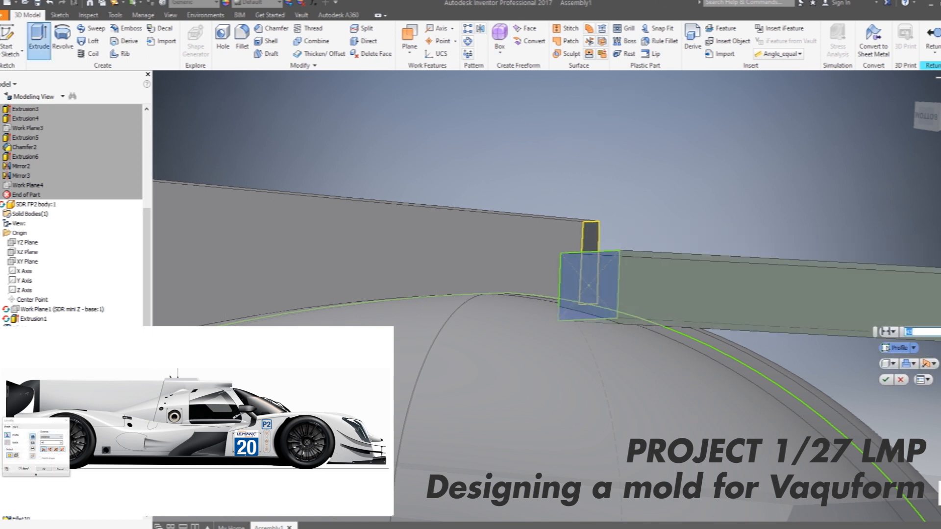
click(62, 450)
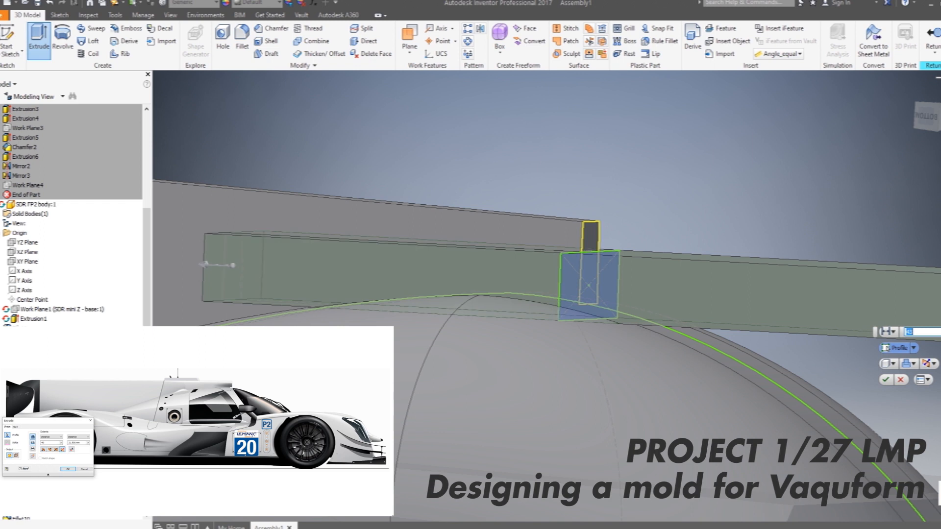
Shorten the asymmetric extrusion to a small distance ahead of the fin's front face and 8.25 mm rearward along it.
scroll(721, 333, up, 4)
middle_drag(721, 333, 574, 321)
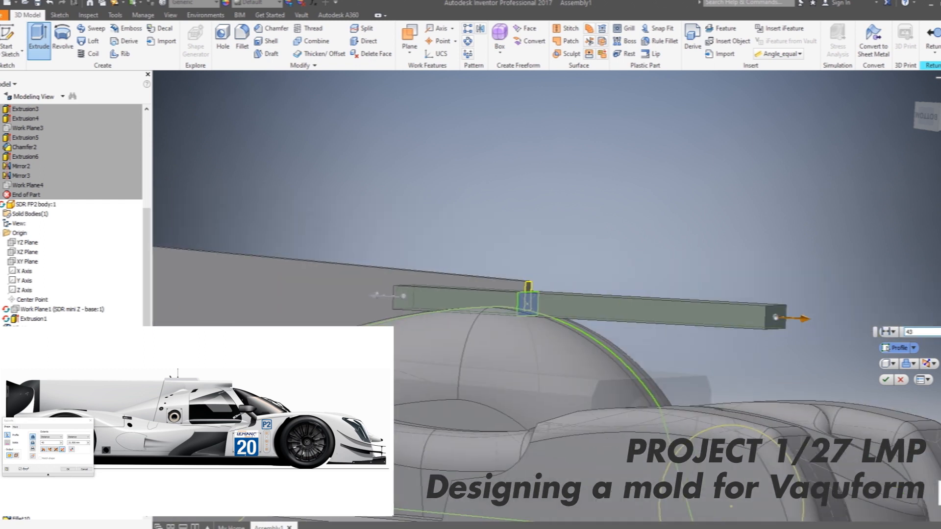
drag(776, 317, 590, 293)
scroll(534, 304, down, 4)
middle_drag(590, 293, 835, 311)
drag(304, 282, 578, 297)
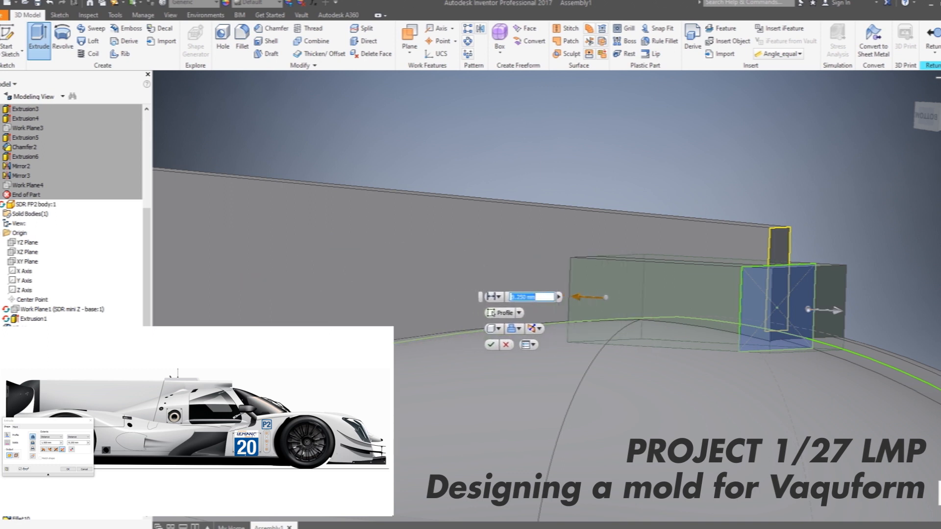
Give the rearward side of the extrusion a -4 degree taper and create the block.
shift+middle_drag(578, 297, 708, 396)
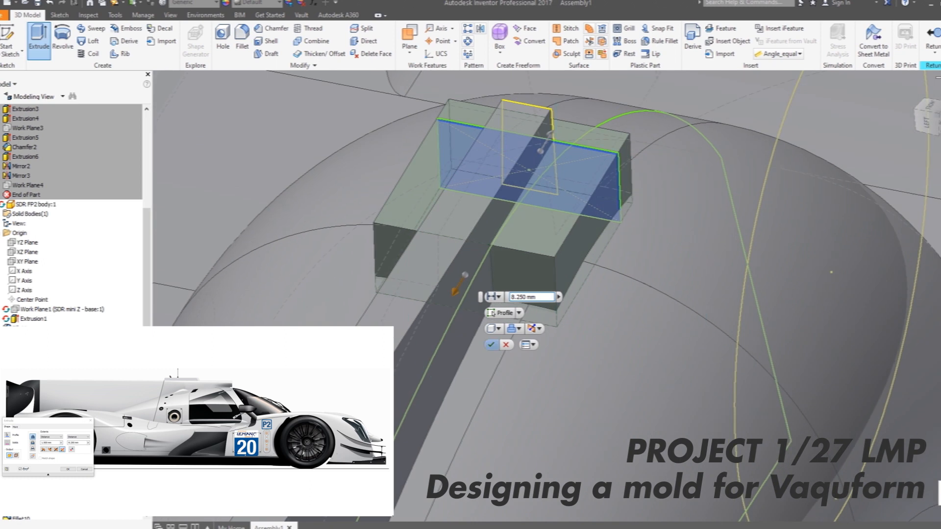
click(15, 427)
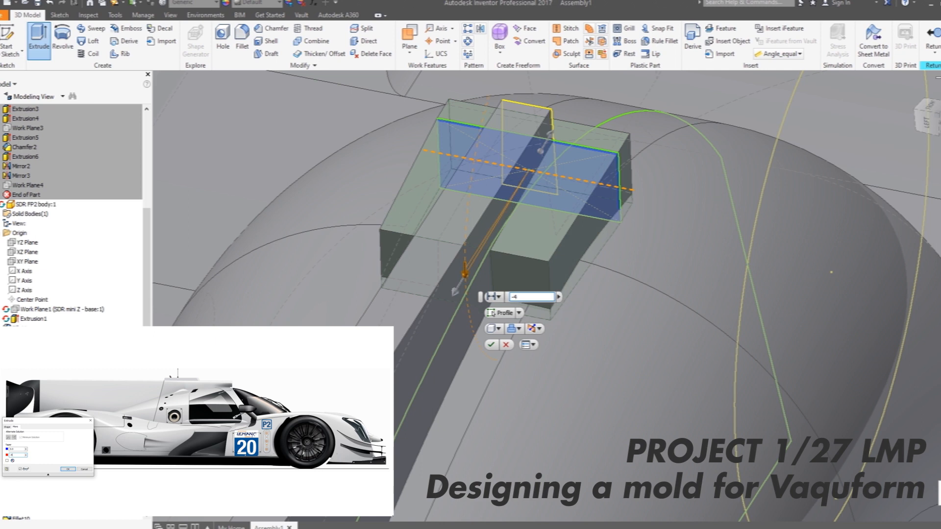
key(Return)
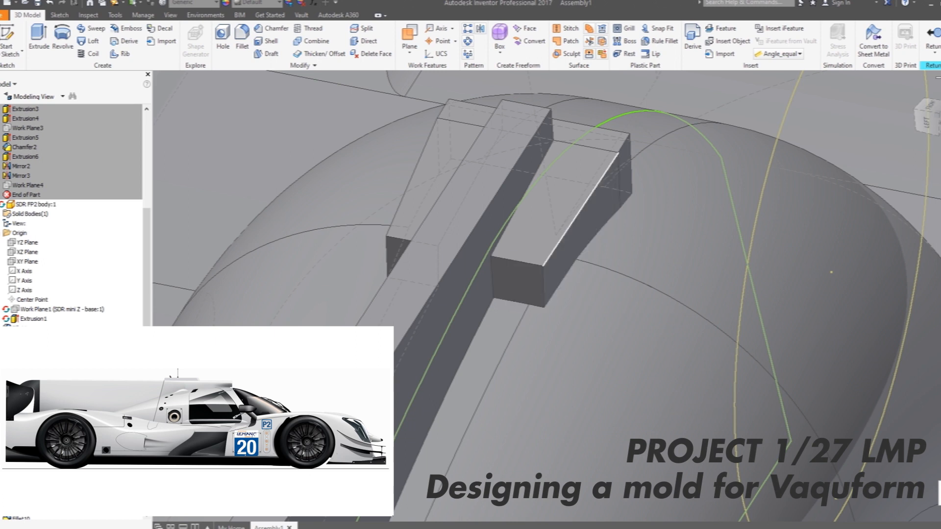
Fillet the two outer vertical edges at the rear of the roof block with an 8 mm radius.
click(544, 287)
key(f)
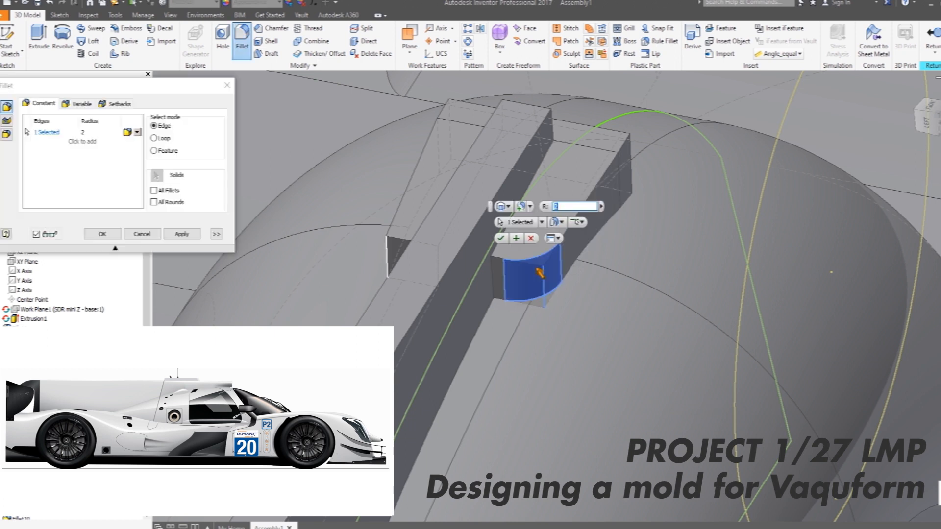
click(387, 258)
shift+middle_drag(387, 257, 395, 275)
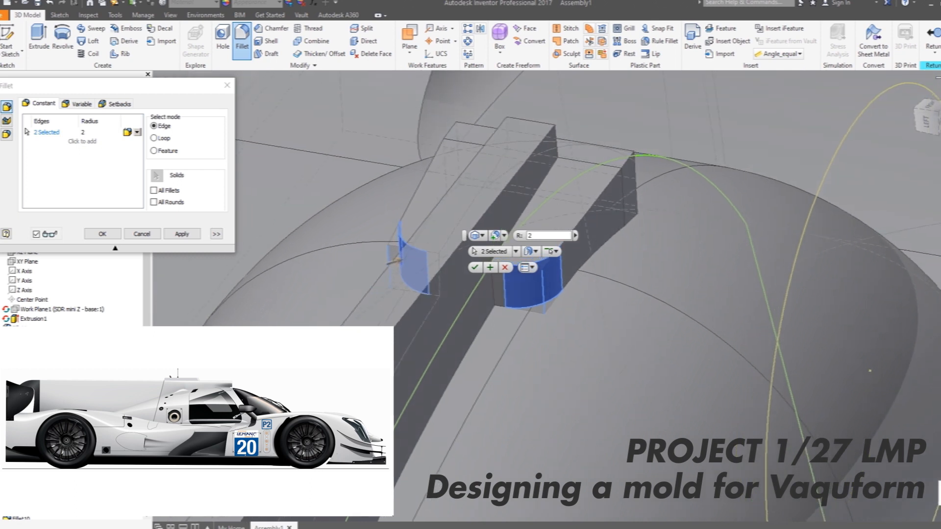
drag(395, 262, 439, 248)
click(521, 267)
Fillet the upper outer edges of the roof block, including its rounded rear corners, with a 2 mm radius.
click(629, 160)
click(641, 154)
click(450, 132)
click(428, 169)
click(606, 193)
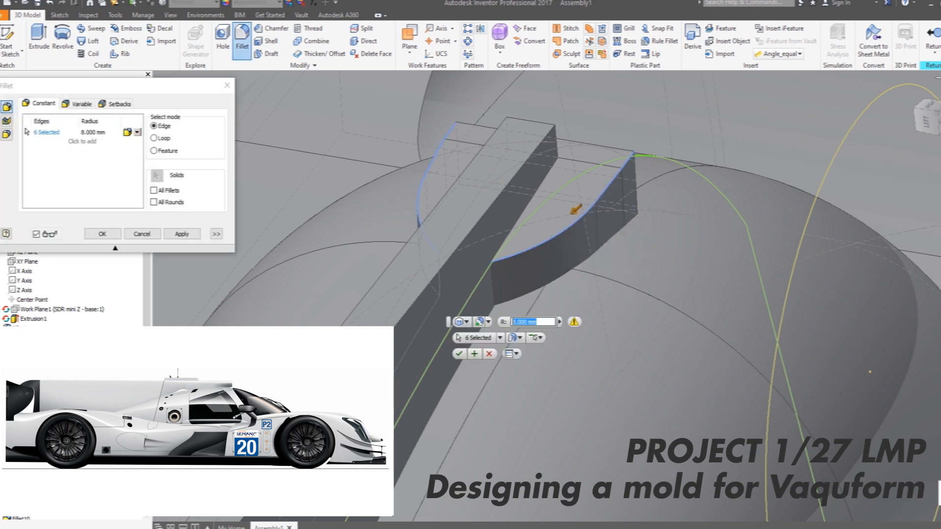
shift+middle_drag(606, 193, 483, 143)
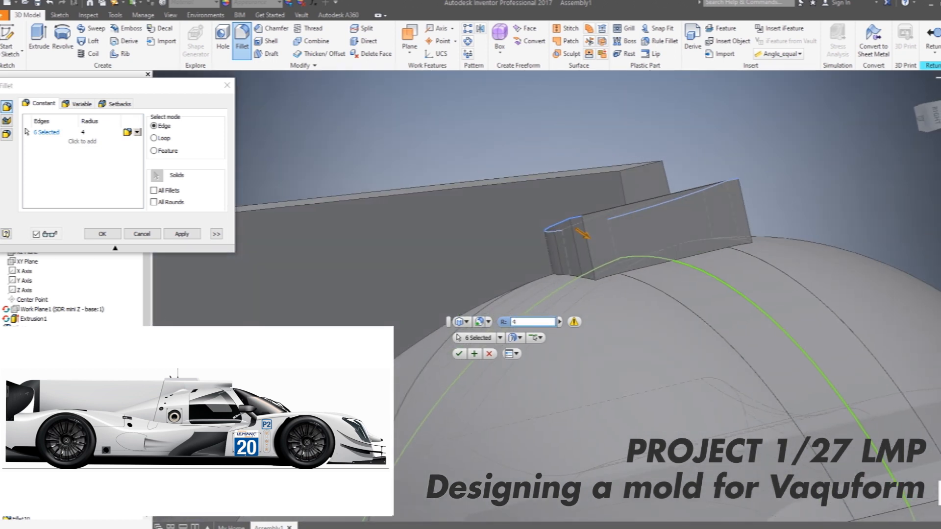
mouse_move(503, 322)
shift+middle_down()
mouse_move(462, 322)
mouse_move(491, 324)
shift+middle_up()
drag(520, 322, 505, 323)
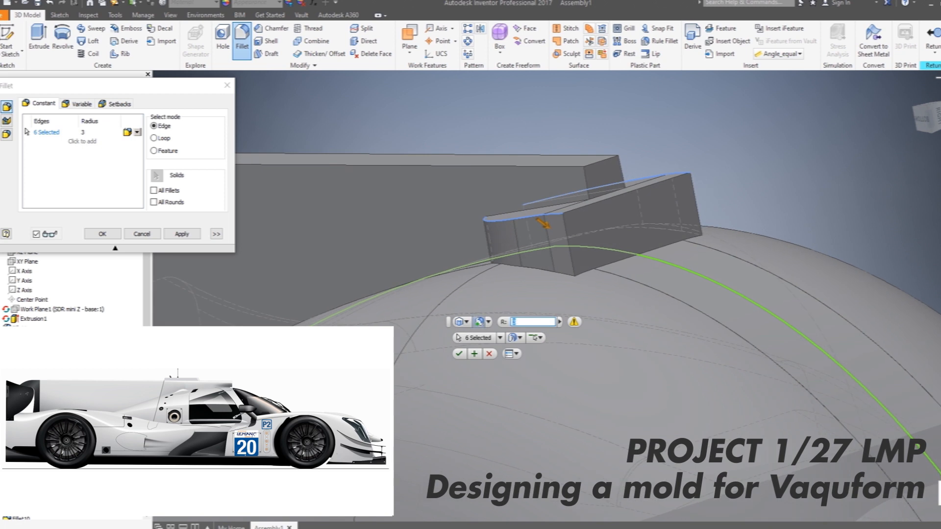
shift+middle_drag(509, 323, 491, 354)
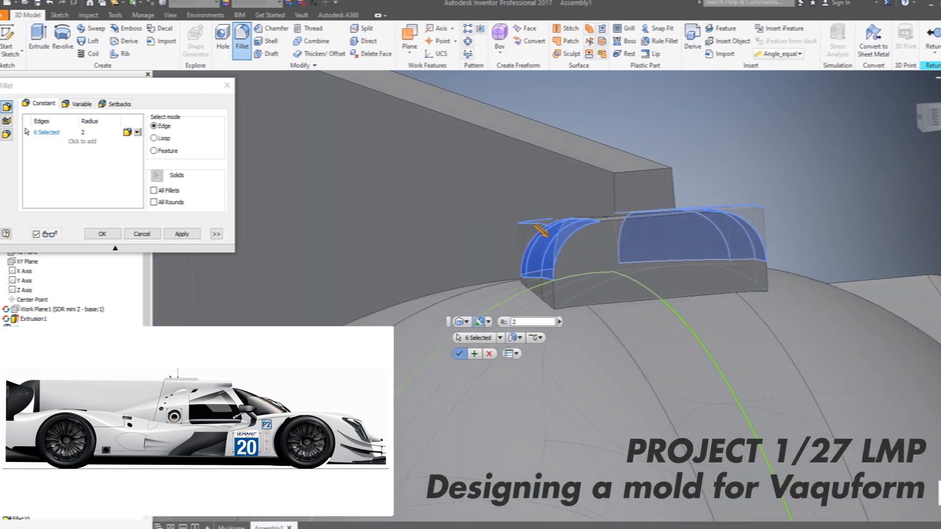
click(459, 354)
Set up a 1 mm fillet on the fin's long top edges and the edges of its front face.
shift+middle_drag(584, 289, 608, 250)
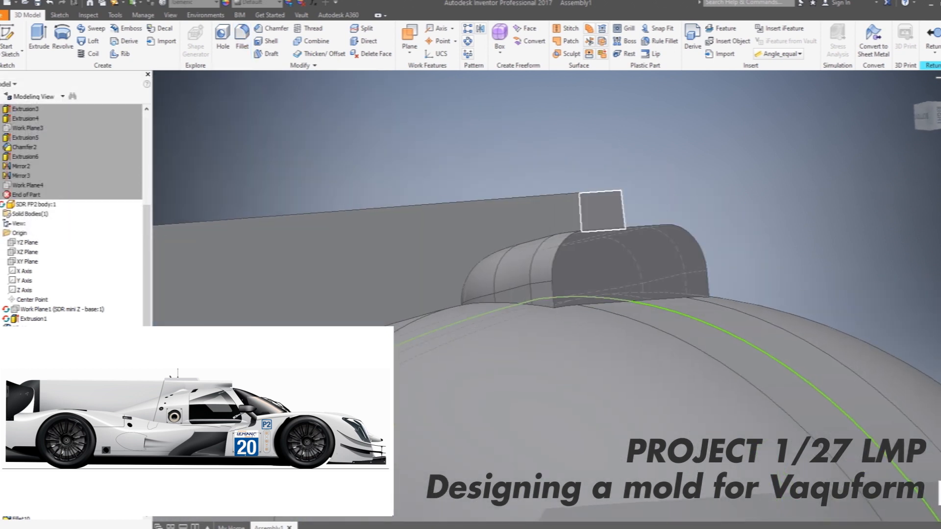
click(563, 195)
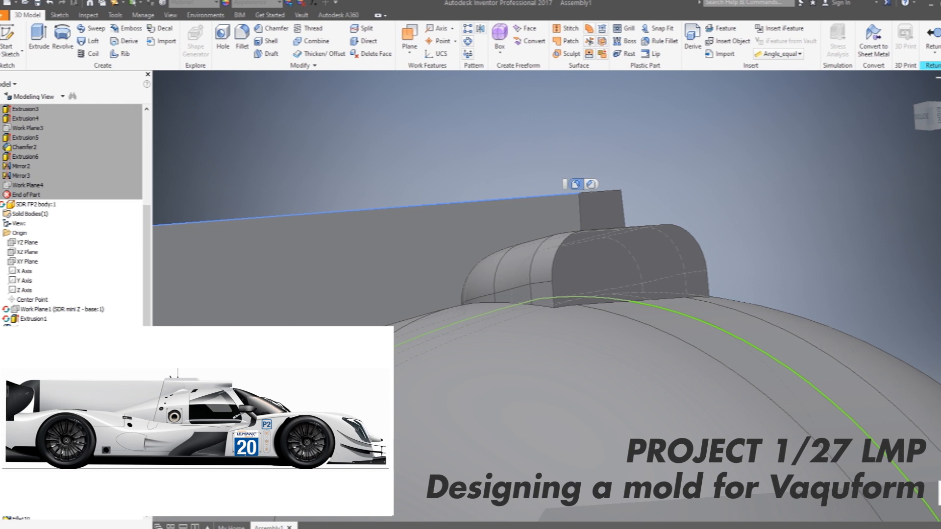
click(574, 184)
text(1)
shift+middle_drag(575, 188, 595, 140)
click(594, 113)
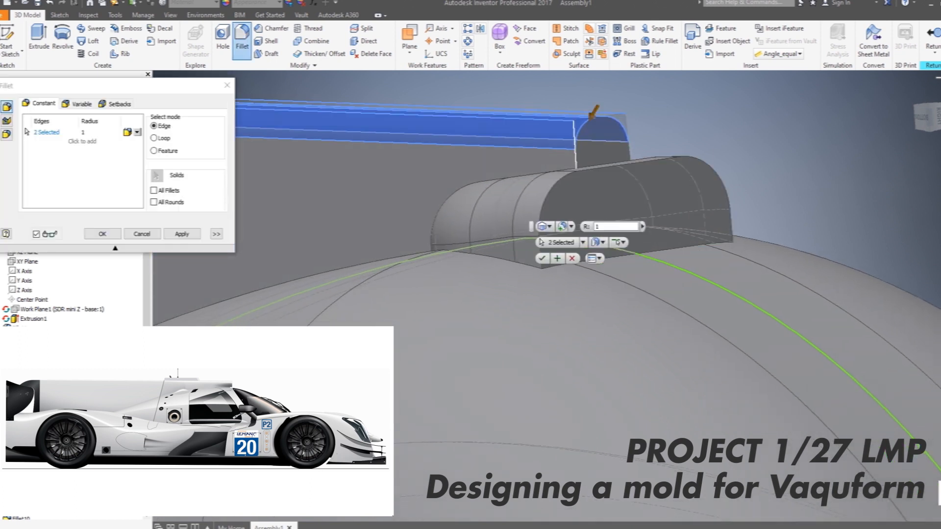
click(576, 147)
click(628, 141)
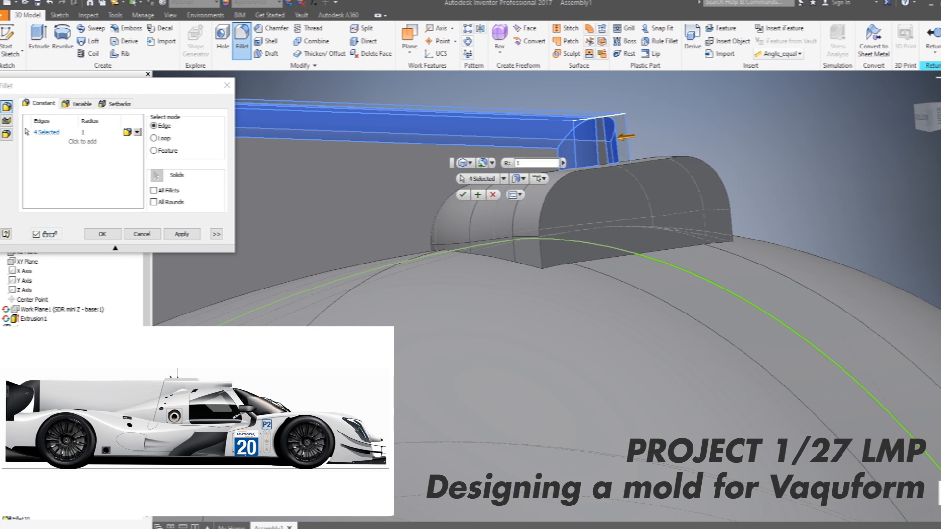
click(600, 117)
Add the edges at the rear end of the fin to the 1 mm fillet and create it.
shift+middle_drag(601, 117, 801, 204)
click(321, 316)
shift+middle_drag(324, 314, 380, 303)
click(378, 300)
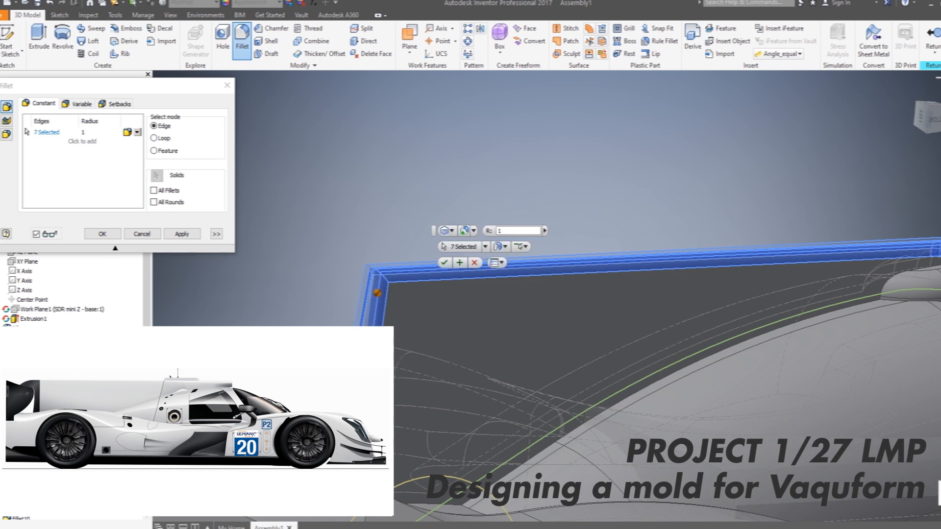
click(373, 269)
click(416, 352)
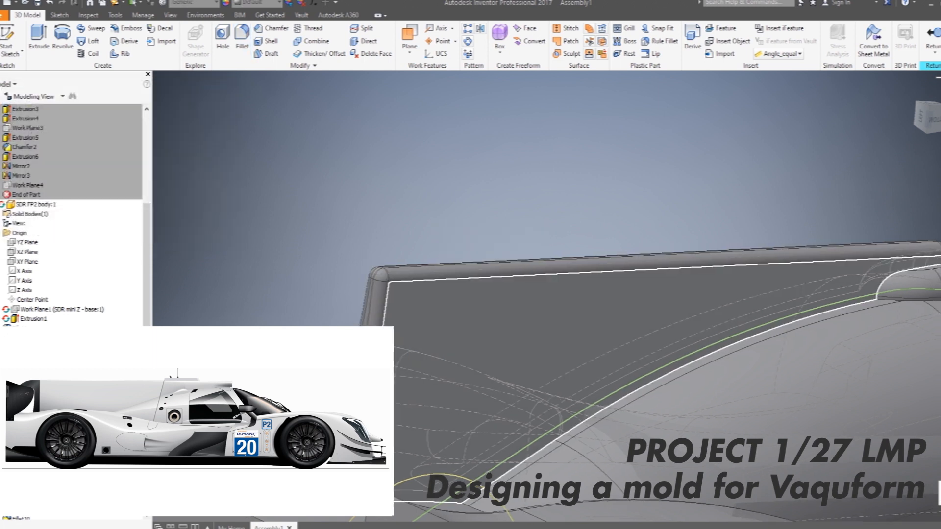
Set up a 1 mm fillet along both sides of the fin's base where it meets the body.
scroll(412, 236, down, 3)
shift+middle_drag(416, 245, 466, 387)
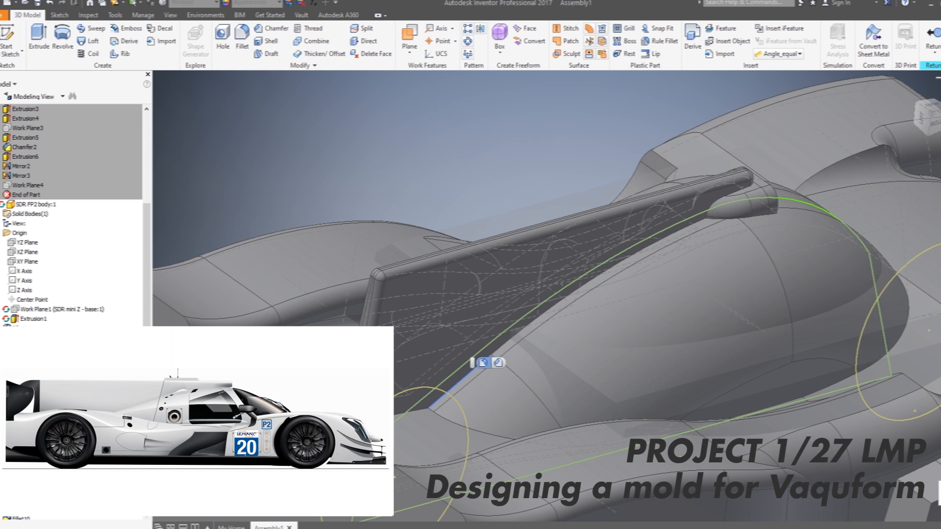
click(483, 364)
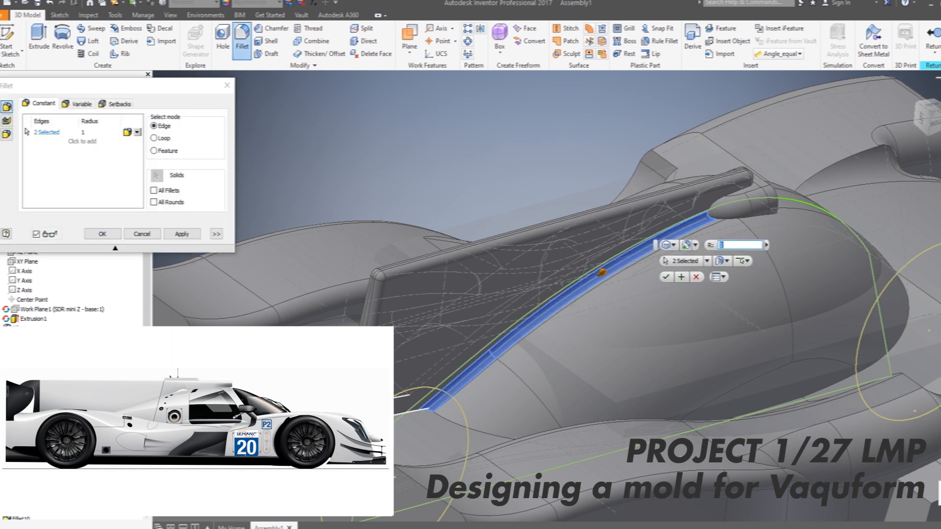
click(401, 410)
click(443, 354)
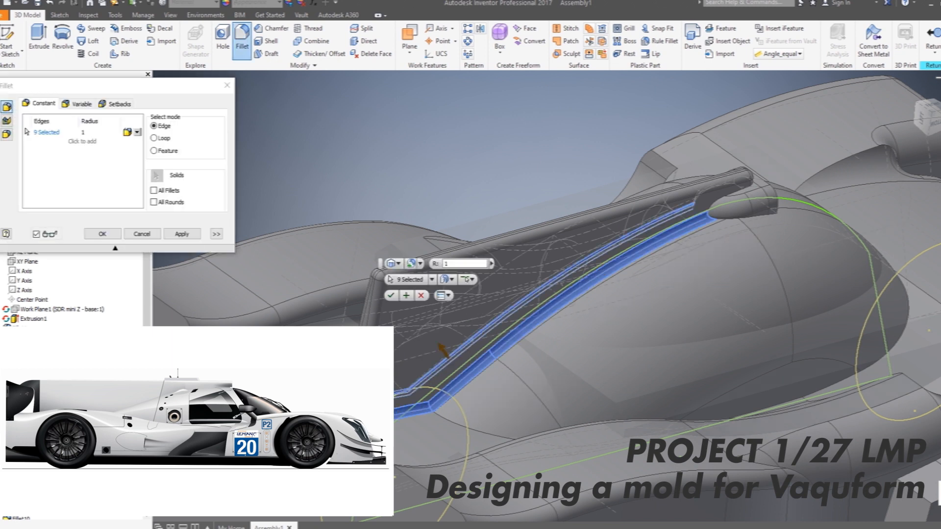
Try to extend the 1 mm base fillet to the edges where the fin meets the roof block.
click(717, 202)
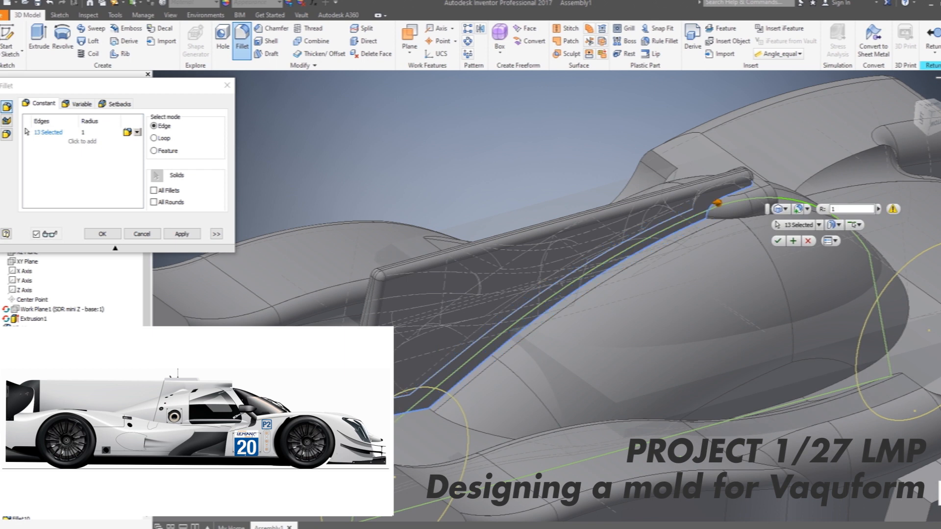
click(692, 191)
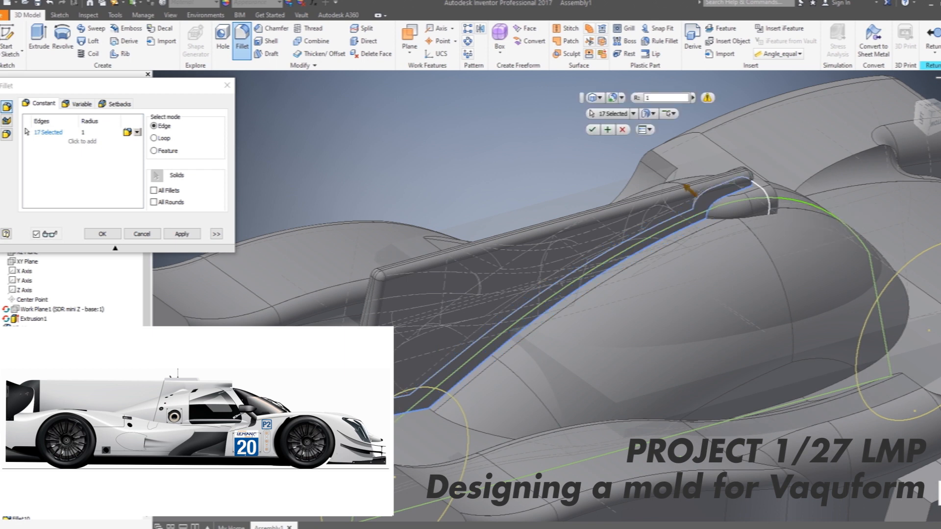
click(752, 173)
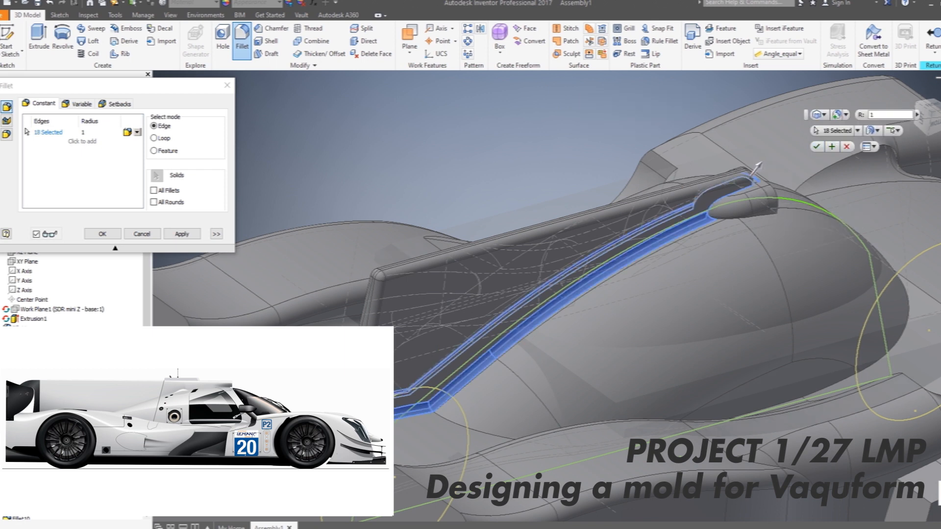
scroll(588, 294, up, 3)
shift+middle_drag(589, 294, 617, 316)
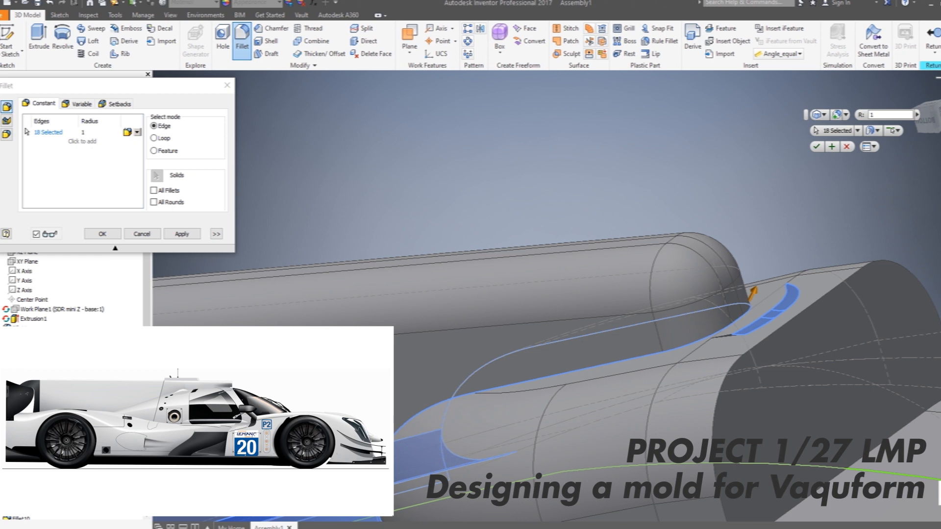
click(452, 396)
click(746, 314)
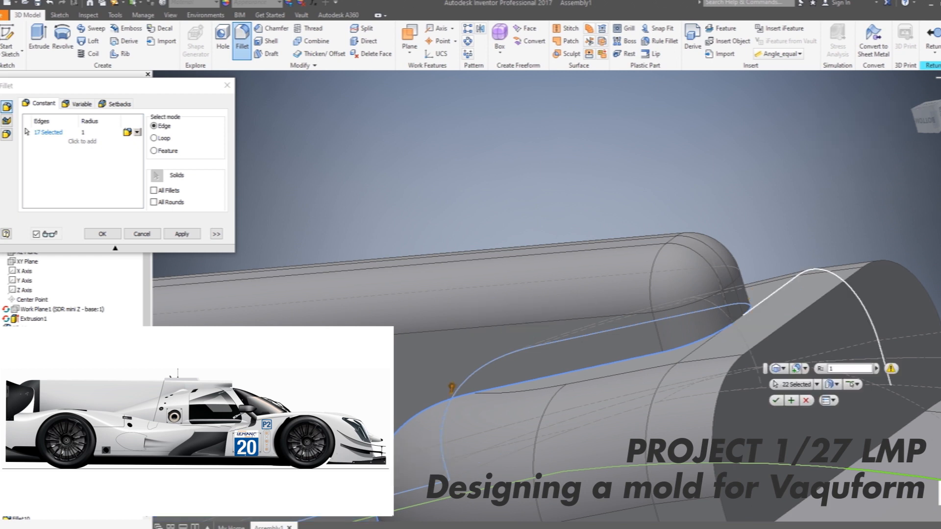
ctrl+click(768, 297)
ctrl+click(706, 311)
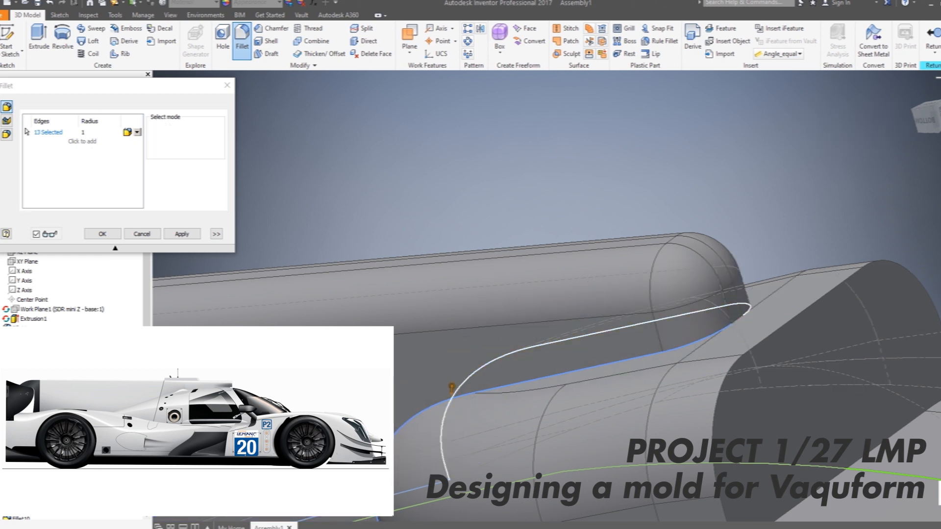
ctrl+click(662, 352)
Set the fin base fillet's radius to 2 mm and create it.
shift+middle_drag(662, 352, 667, 362)
scroll(779, 240, down, 3)
shift+middle_drag(779, 240, 791, 233)
shift+middle_drag(686, 344, 717, 309)
text(2)
middle_drag(638, 343, 811, 304)
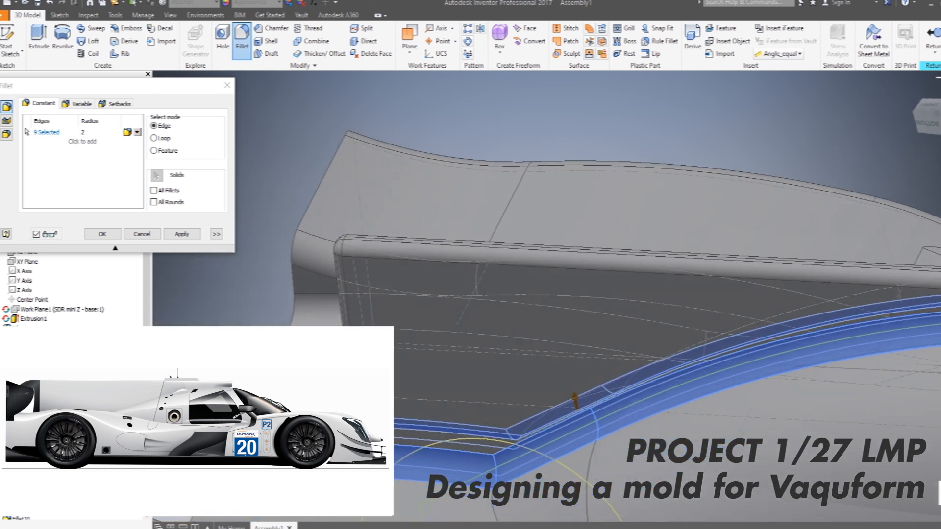
key(Return)
Set up a 2 mm fillet on the rear part of the canopy's base edge where it meets the body.
scroll(514, 211, down, 4)
shift+middle_drag(588, 318, 595, 353)
scroll(603, 358, up, 4)
shift+middle_drag(490, 456, 471, 387)
click(400, 329)
click(417, 318)
click(529, 386)
shift+middle_drag(530, 386, 557, 429)
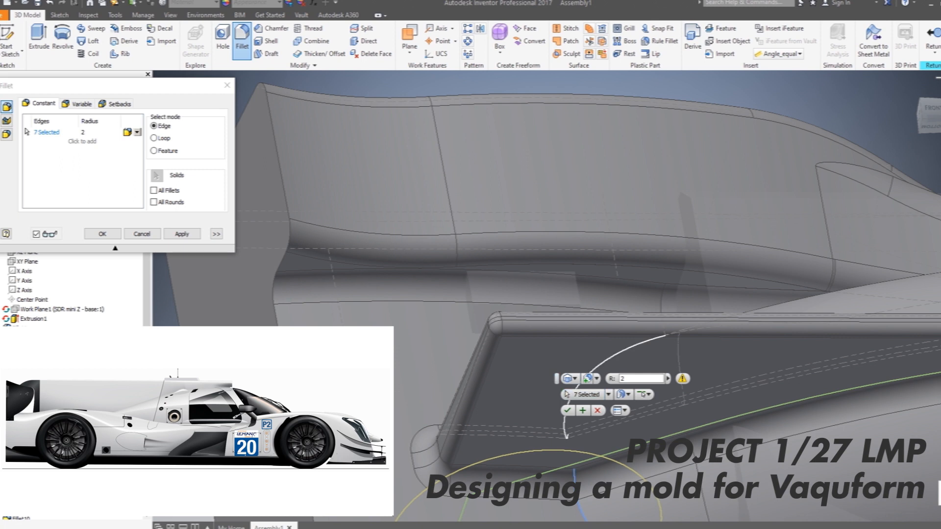
click(597, 363)
Add the side and front segments of the canopy's base edge to the 2 mm fillet selection.
scroll(600, 380, up, 2)
shift+middle_drag(597, 364, 581, 382)
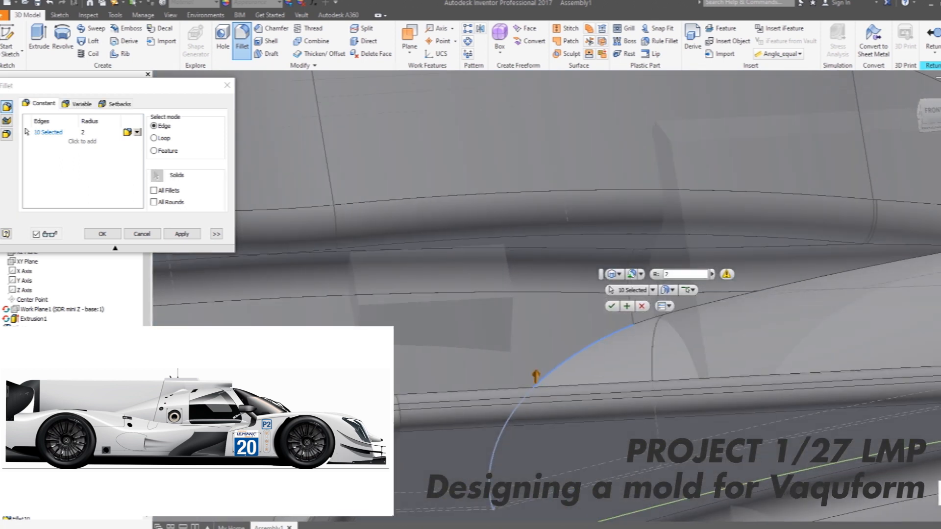
click(763, 300)
shift+middle_drag(764, 300, 672, 275)
scroll(671, 275, down, 3)
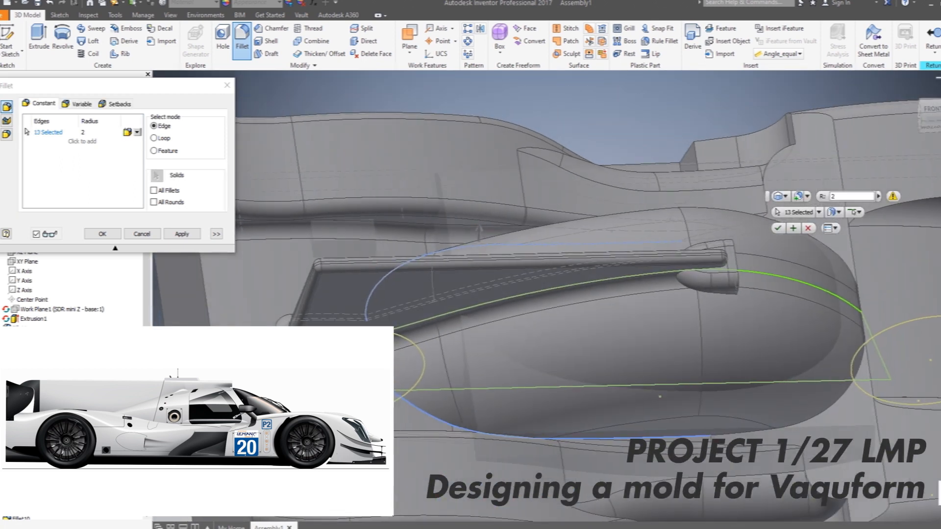
click(833, 405)
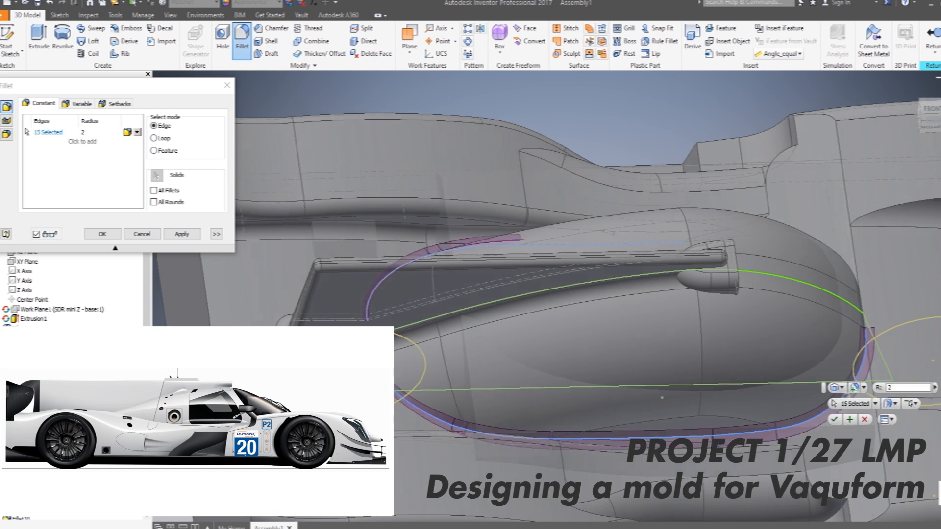
shift+middle_drag(833, 404, 824, 399)
click(867, 304)
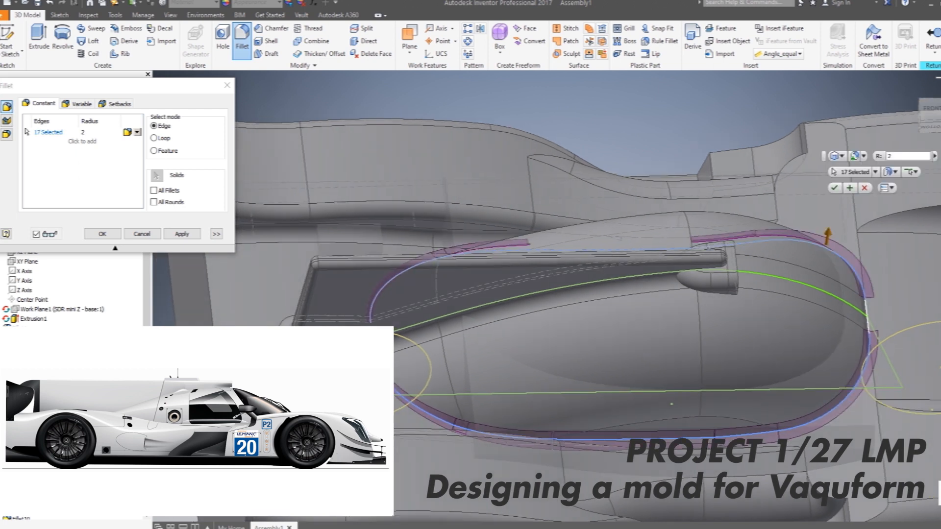
Reduce the canopy base fillet's radius to 0.5 mm and apply it.
shift+middle_drag(868, 304, 839, 287)
drag(898, 260, 856, 260)
text(1)
scroll(785, 294, down, 2)
mouse_move(785, 294)
middle_down()
mouse_move(689, 265)
mouse_move(569, 250)
middle_up()
key(BackSpace)
text(.5)
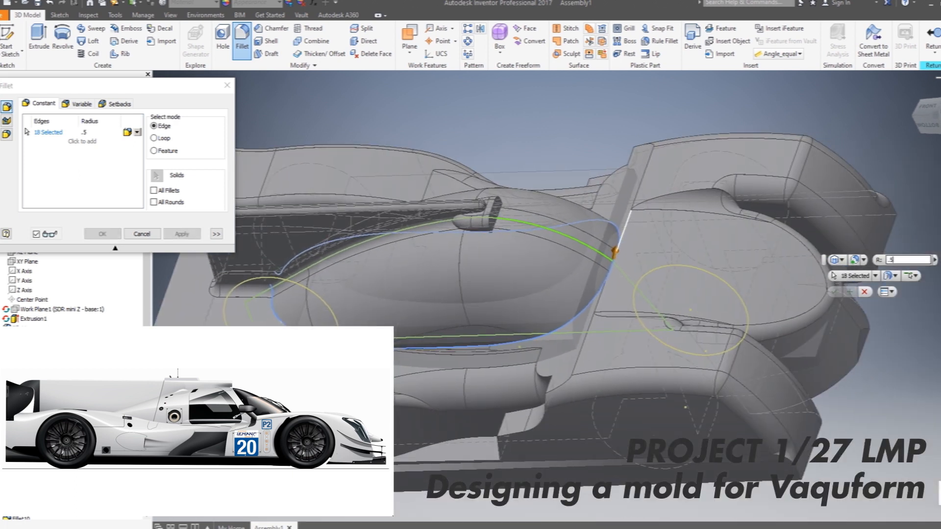
key(Return)
Turn off the visibility of the leftover sketch with the point below the front of the body.
shift+middle_drag(841, 216, 789, 125)
scroll(843, 196, down, 1)
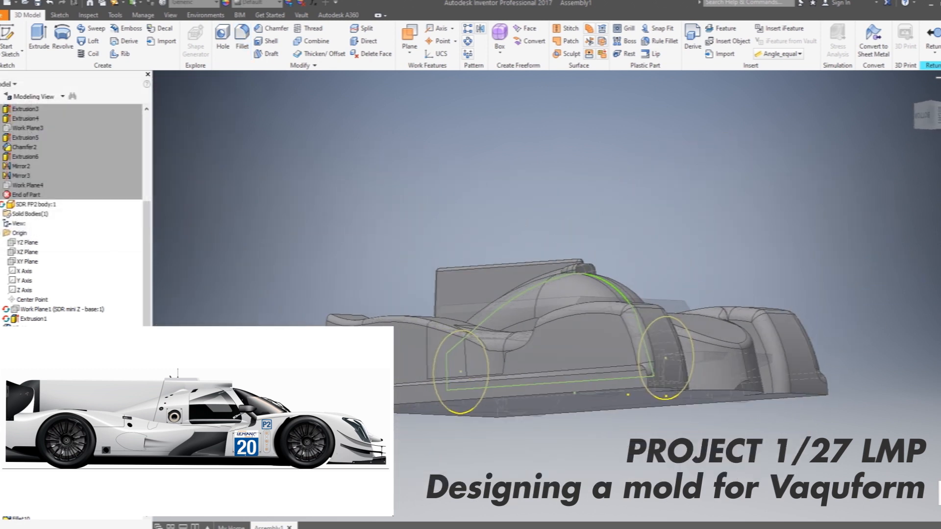
right_click(25, 358)
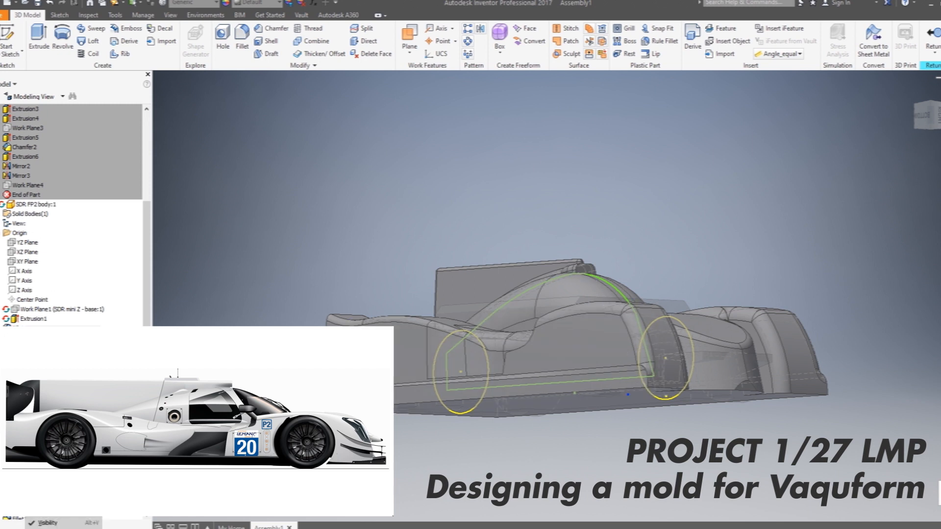
click(48, 523)
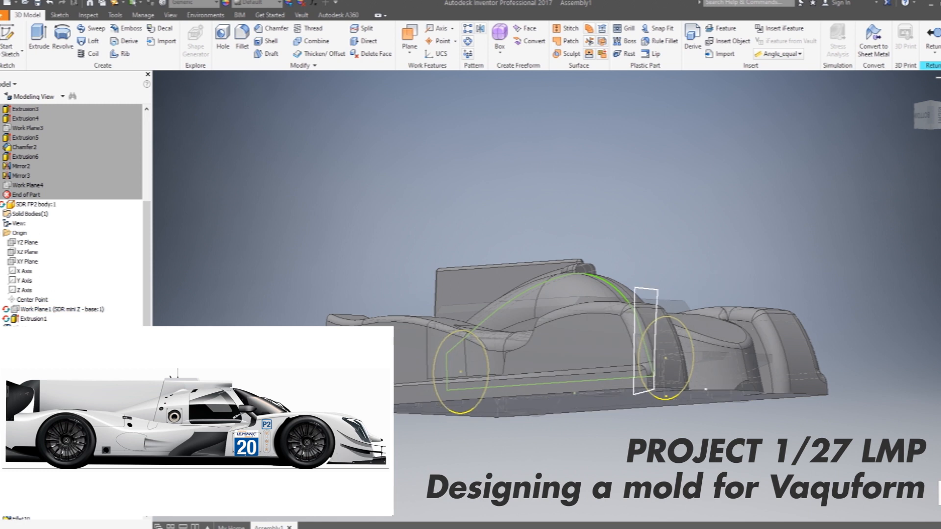
Hide the side-profile sketch with the two wheel circles that belongs to the body's first extrusion.
scroll(74, 211, down, 3)
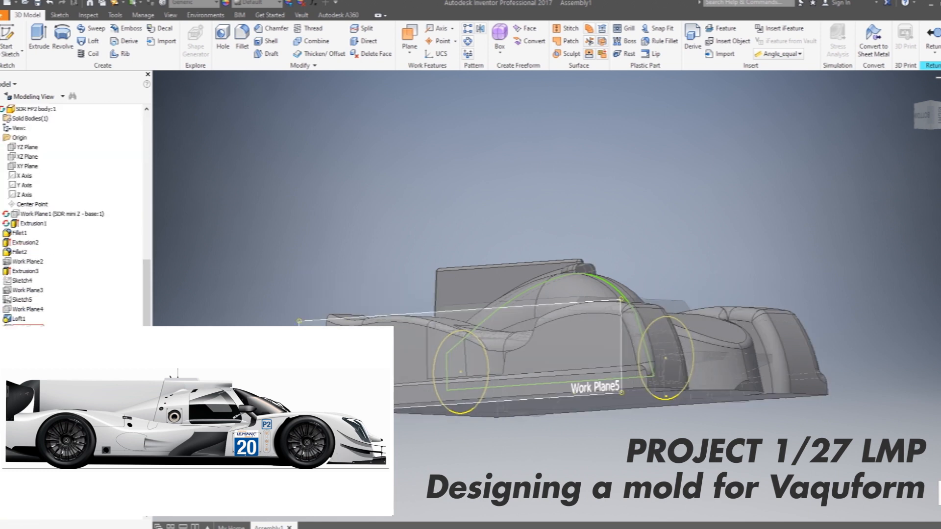
click(33, 223)
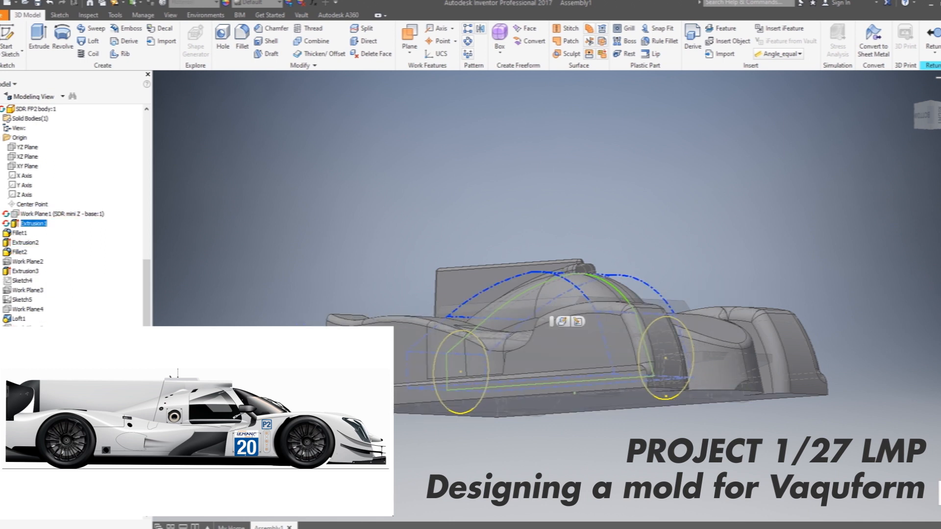
click(612, 286)
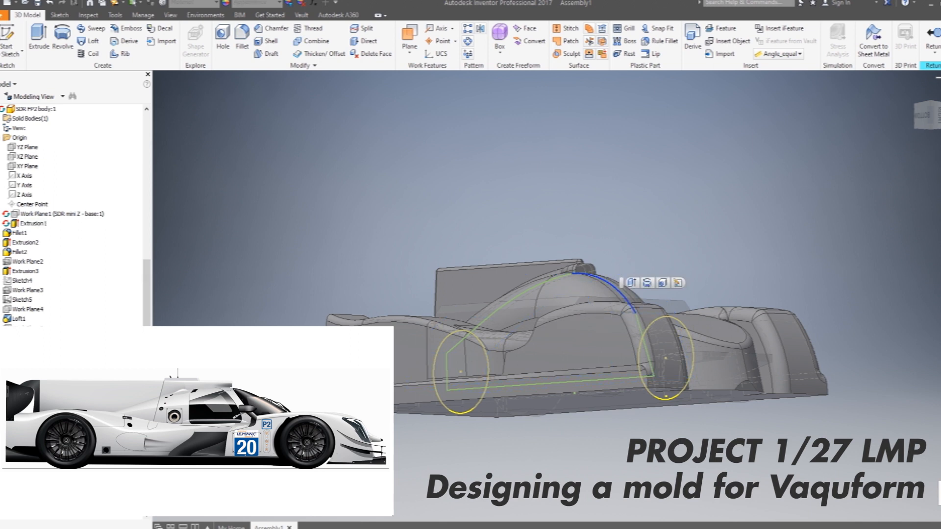
click(61, 215)
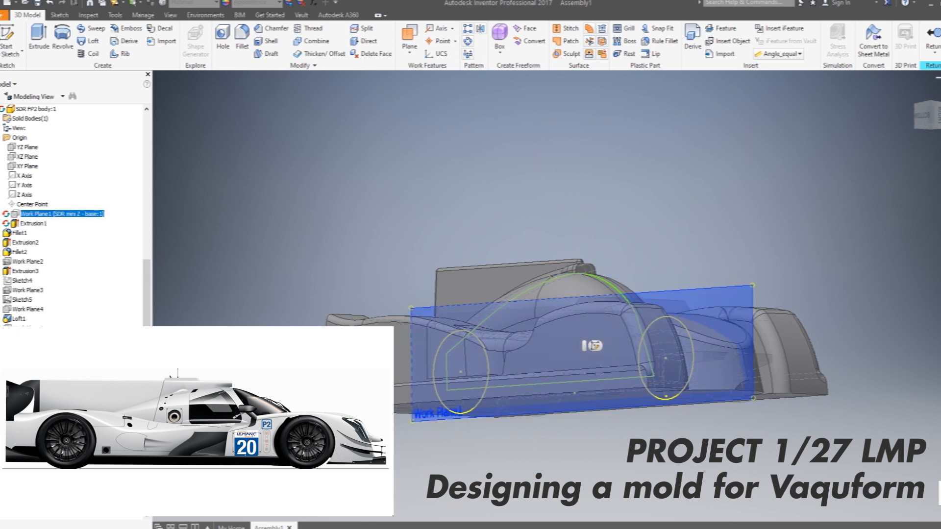
click(1, 224)
click(34, 234)
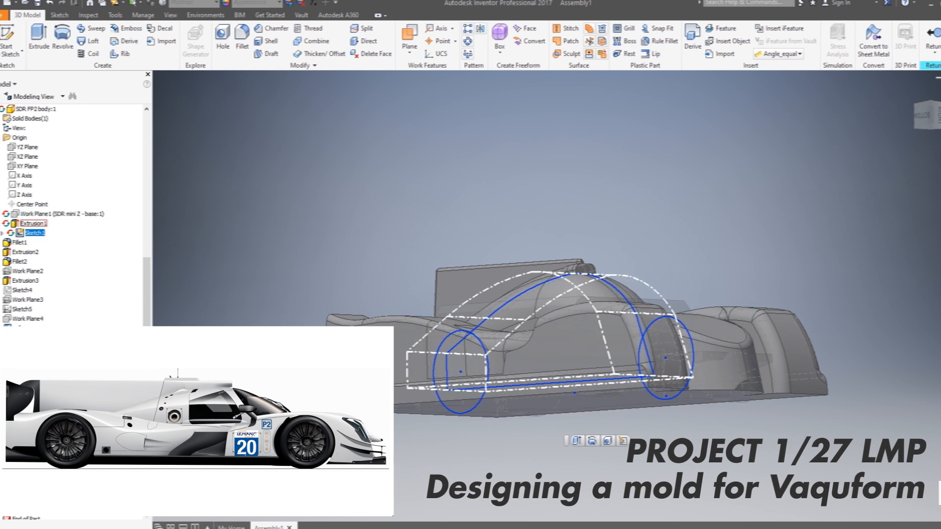
drag(931, 115, 923, 115)
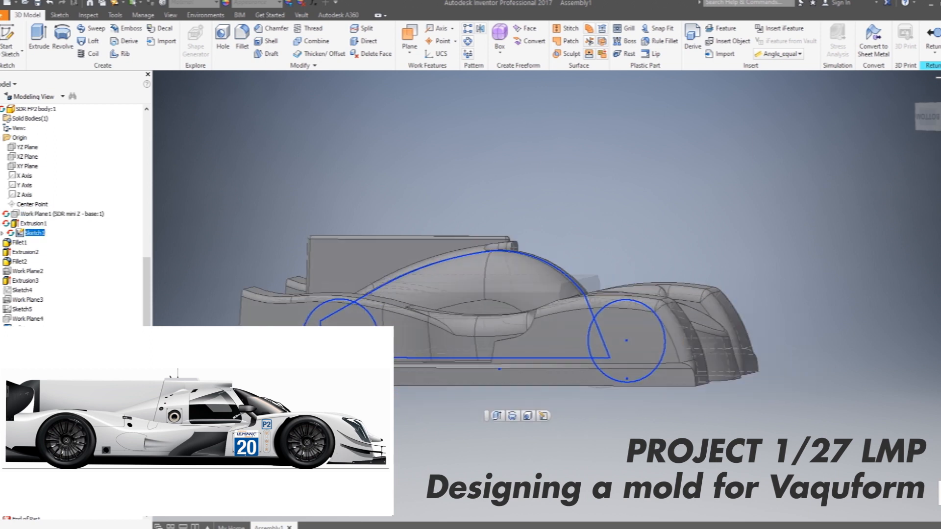
right_click(20, 234)
click(49, 238)
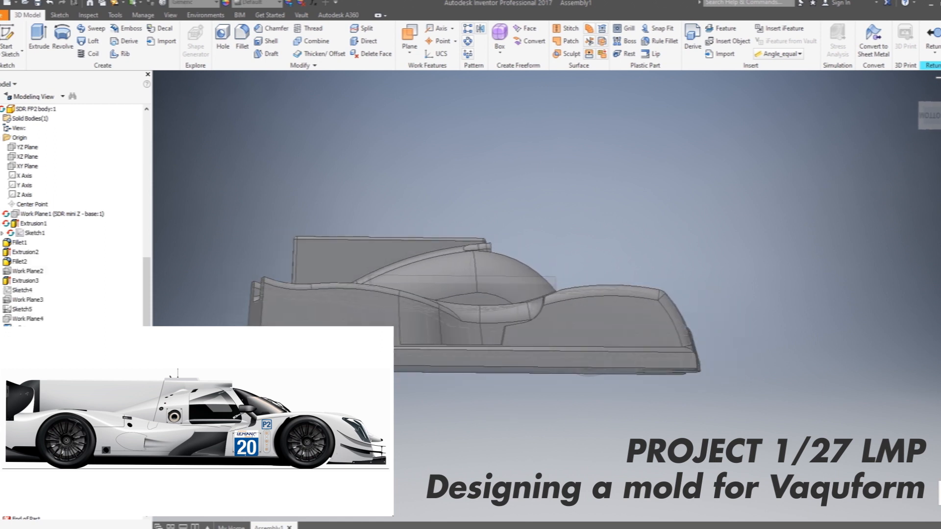
click(932, 116)
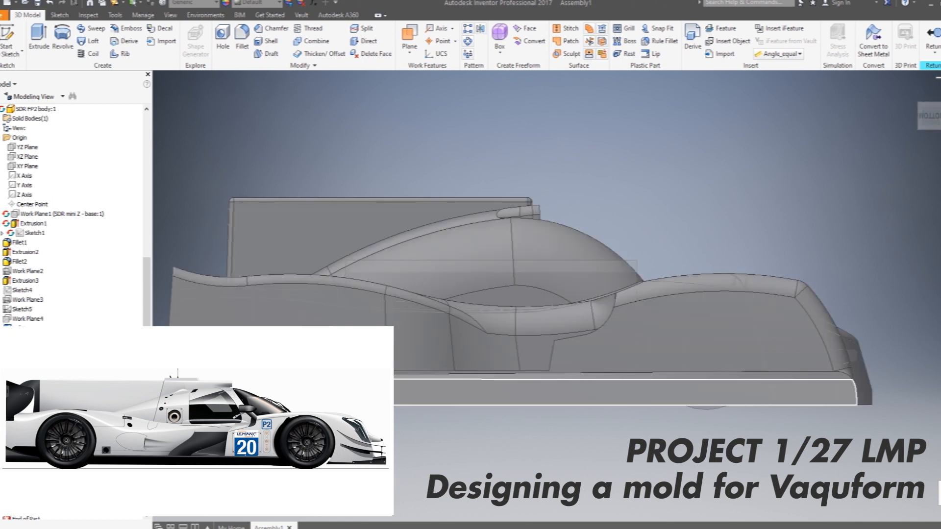
mouse_move(709, 396)
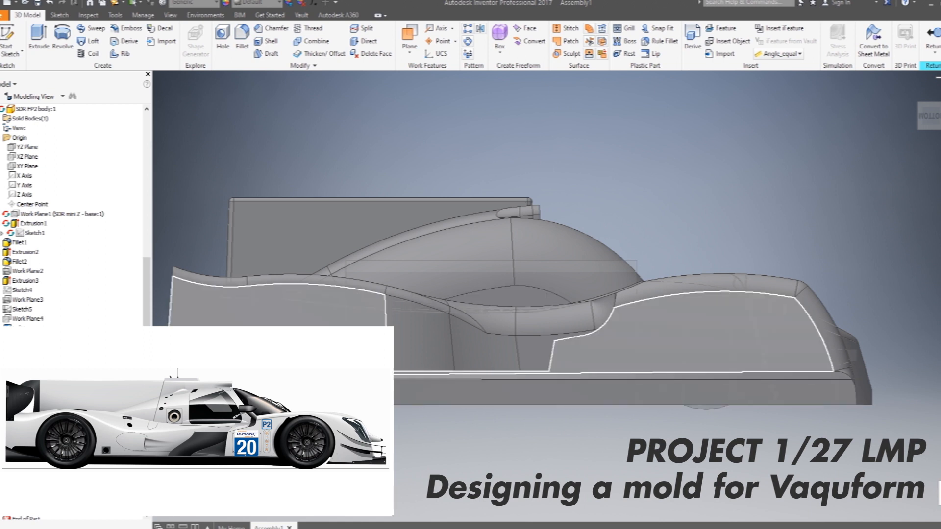
shift+middle_drag(520, 265, 429, 223)
shift+middle_drag(490, 235, 343, 236)
shift+middle_drag(608, 211, 488, 294)
click(410, 46)
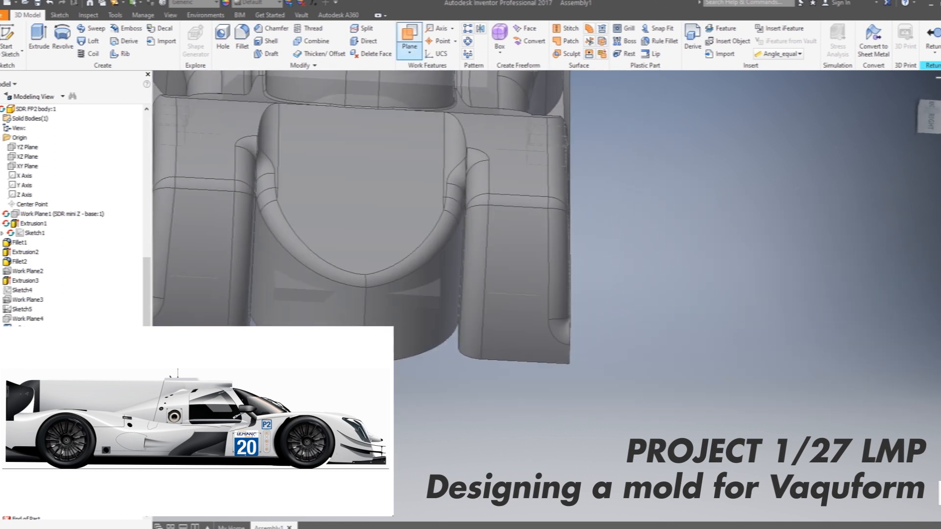
click(357, 93)
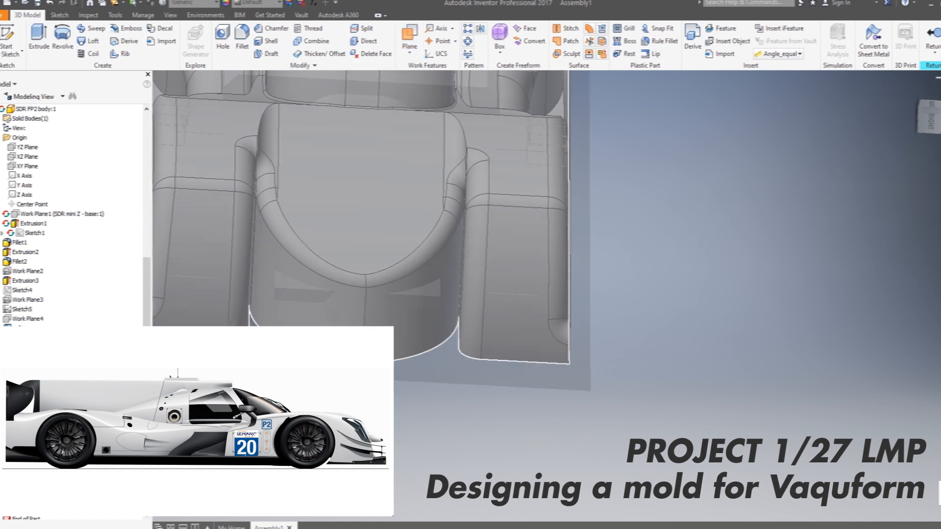
Set the radius of the fillet on the nose's two front vertical corners to 19 mm and accept the edit.
double_click(19, 262)
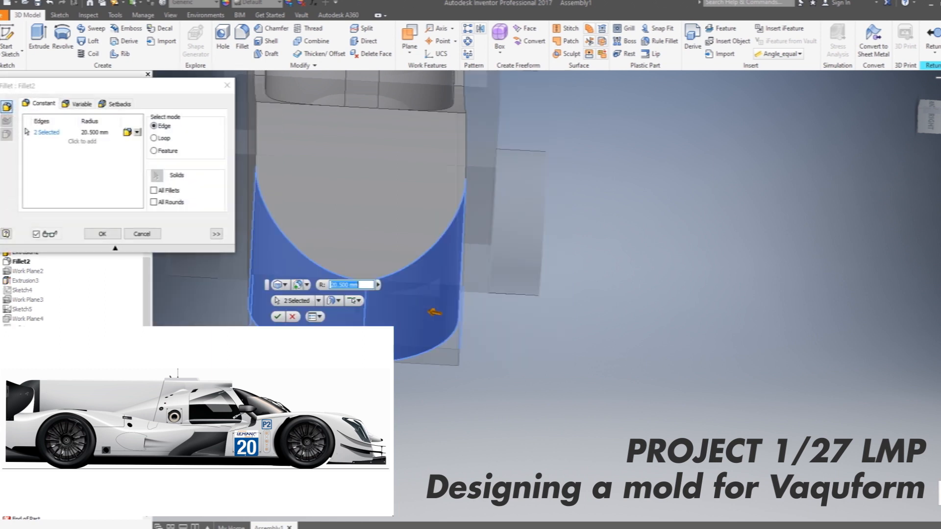
text(19)
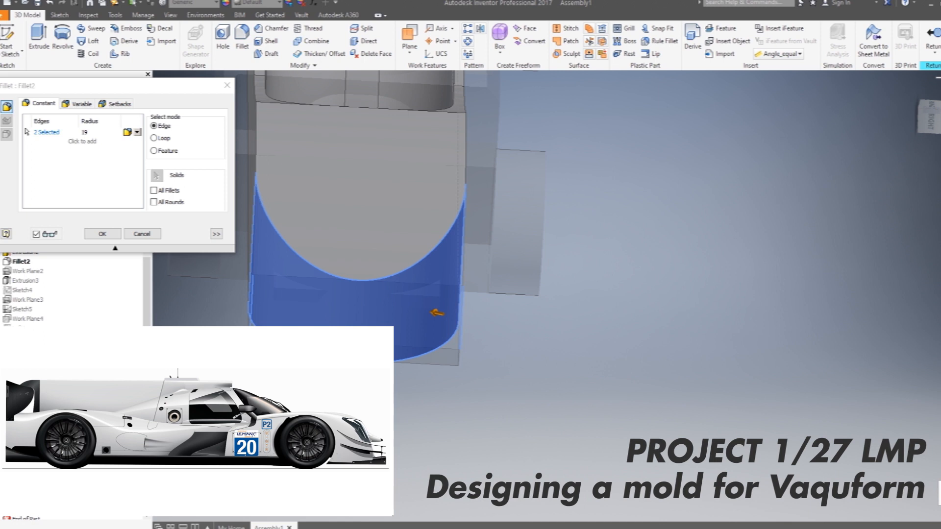
click(209, 94)
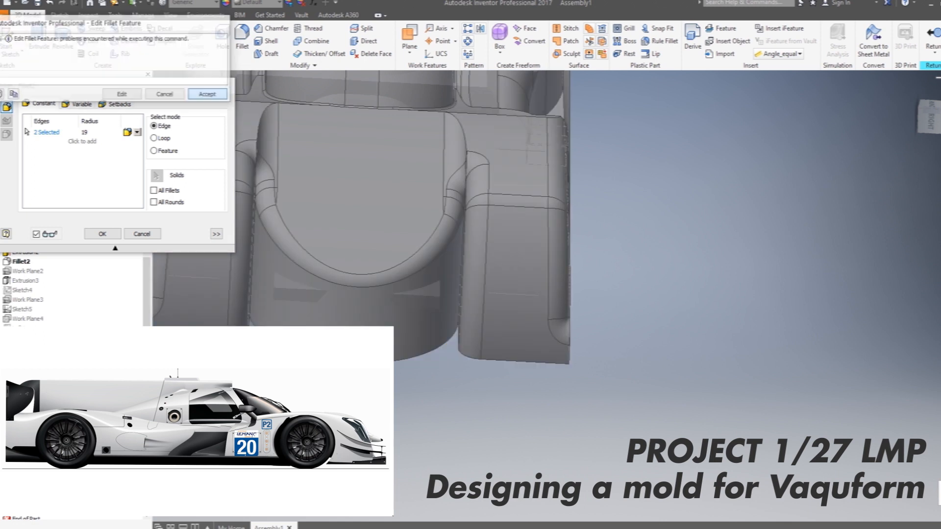
shift+middle_drag(344, 206, 500, 211)
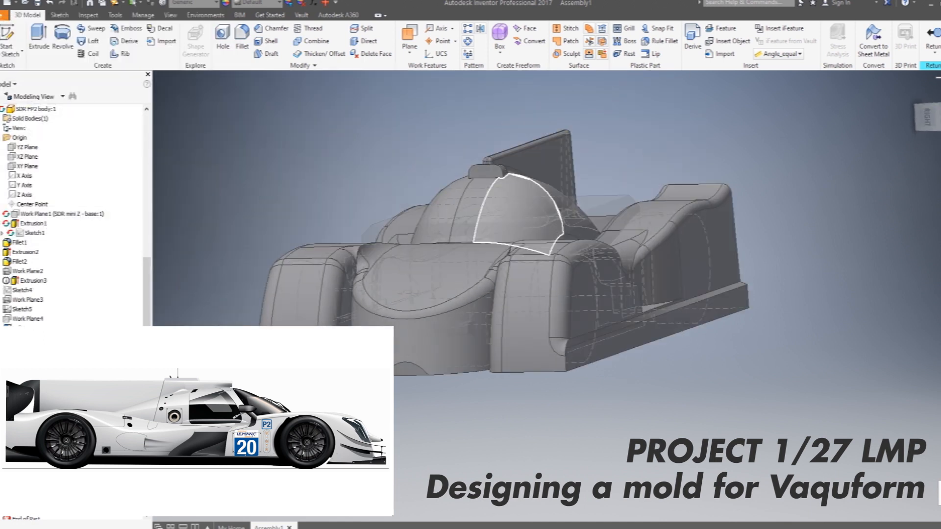
scroll(74, 216, down, 1)
shift+middle_drag(480, 338, 512, 348)
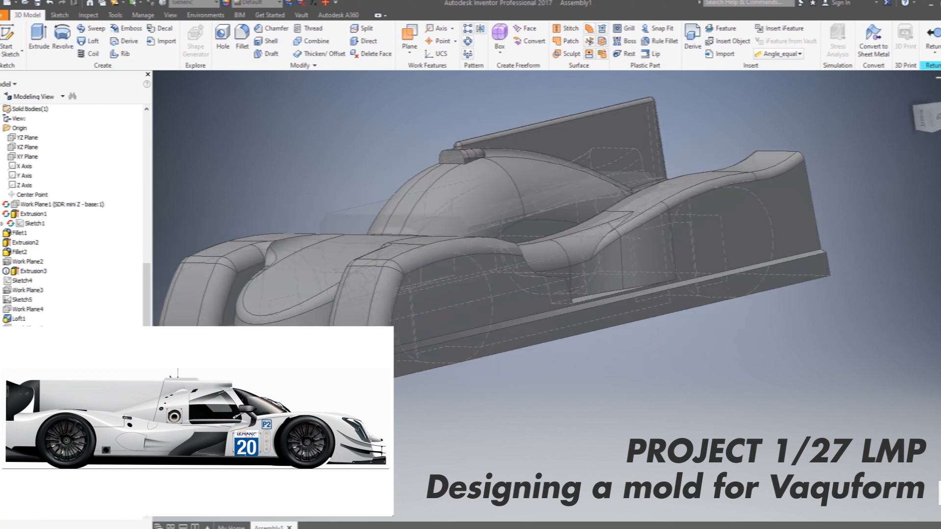